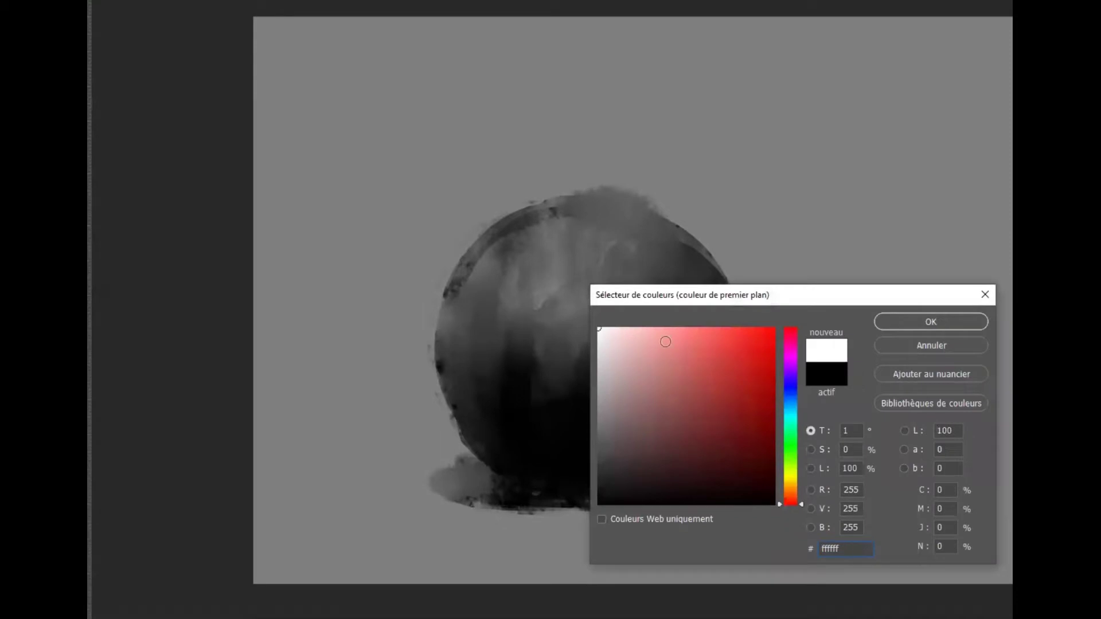
Step: Set the foreground colour to pale pink d8c5c5, paint two short highlights on the sphere's upper half and soften them upward
left_click(909, 319)
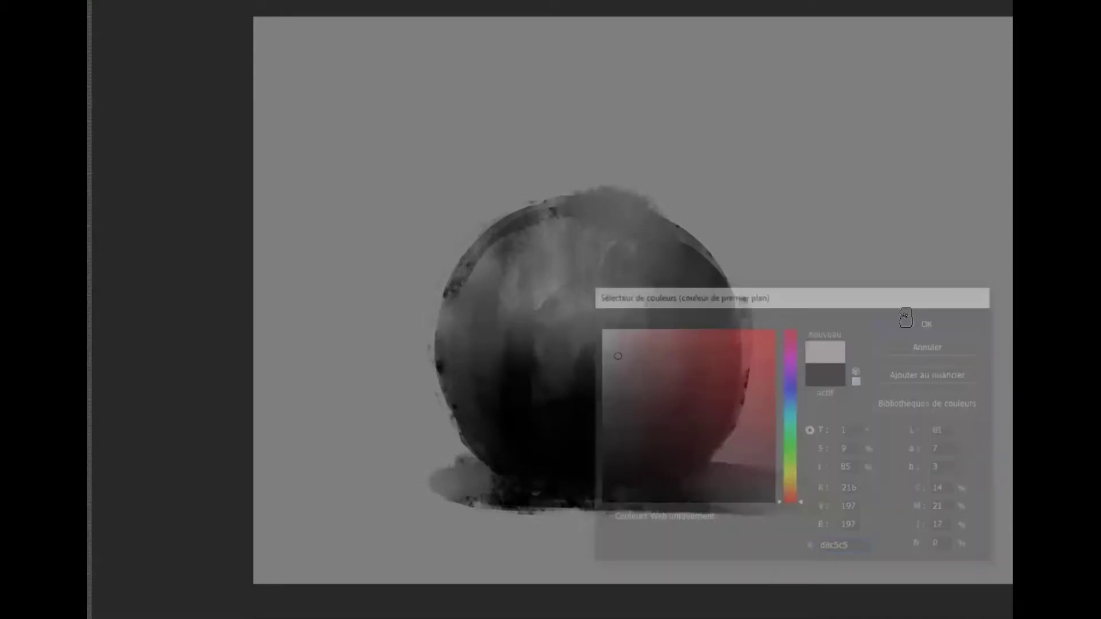
left_click_drag(517, 302, 535, 284)
left_click_drag(611, 279, 581, 303)
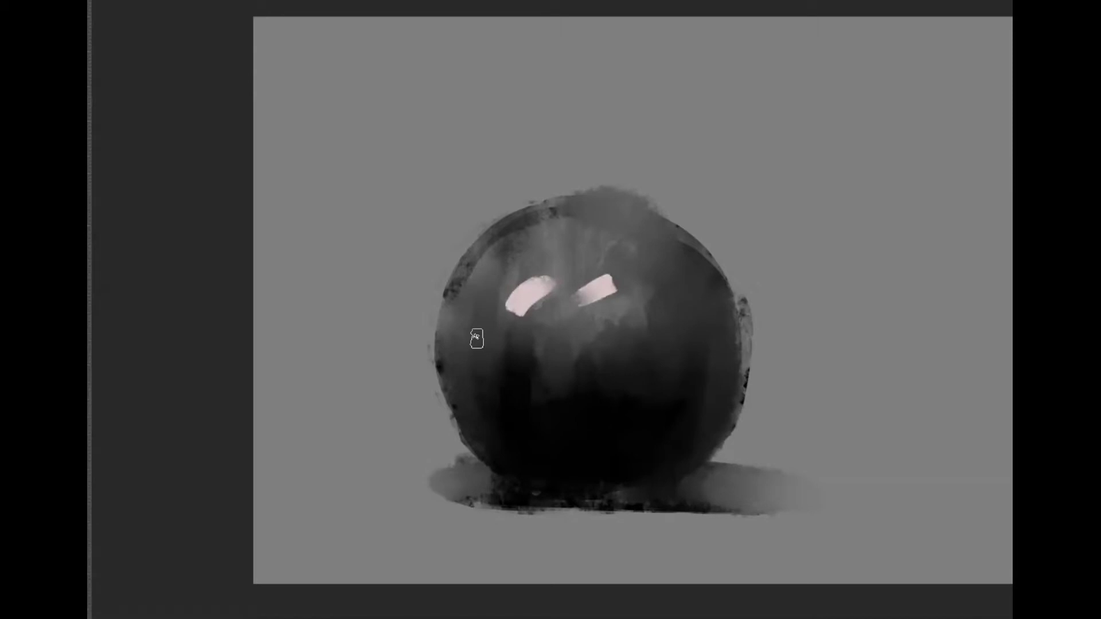
left_click_drag(528, 293, 530, 265)
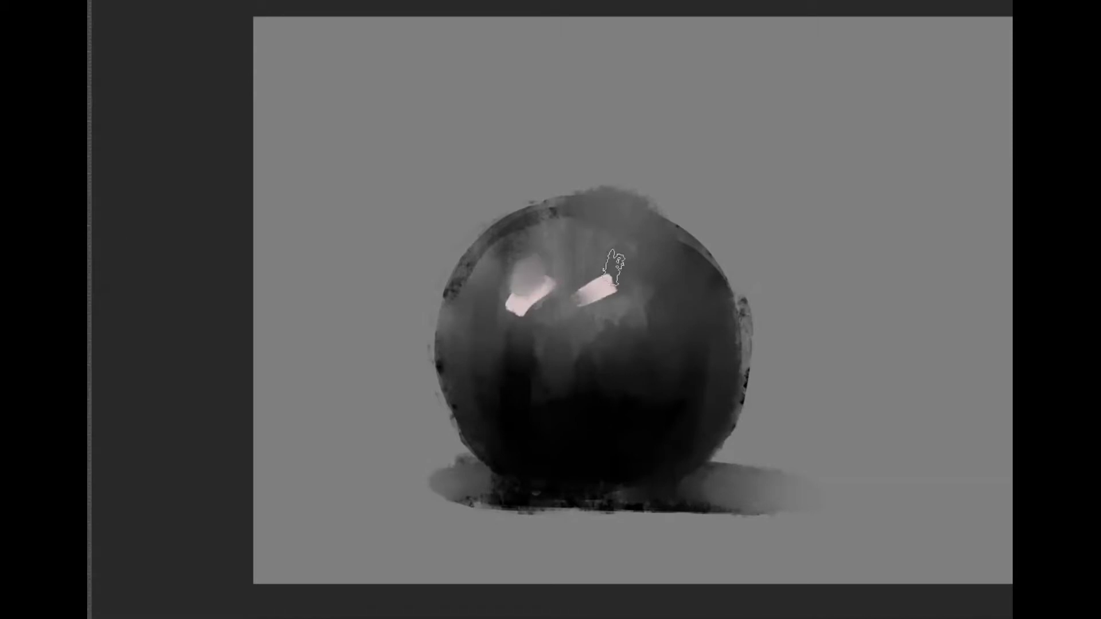
left_click_drag(604, 281, 601, 267)
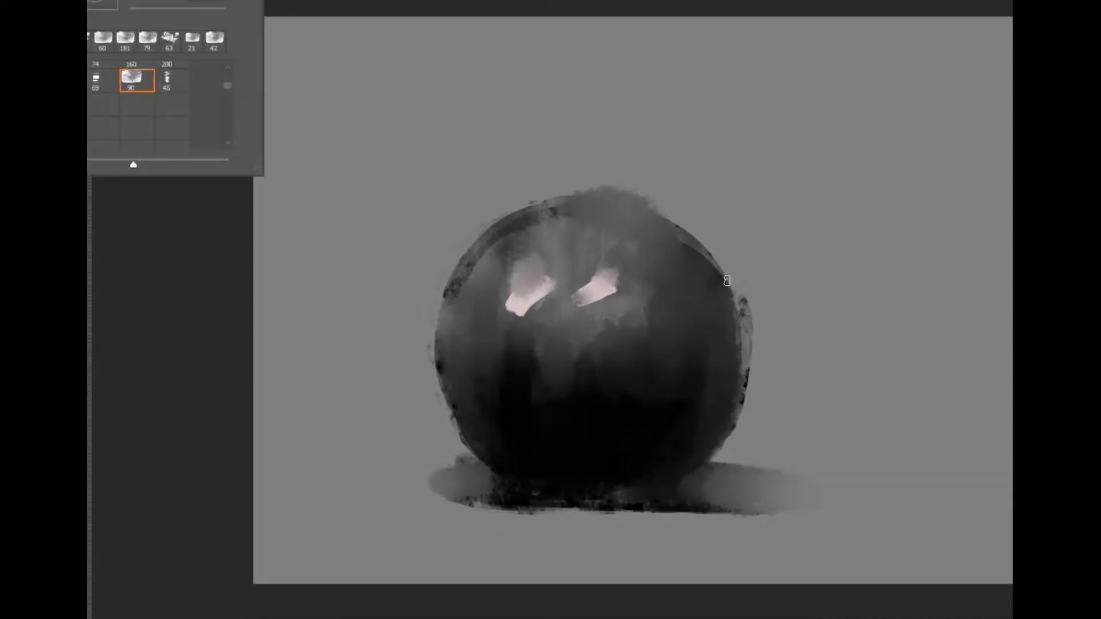
Step: Try a curved pale pink outline and a broad blended reflection across the sphere's upper half
left_click(544, 334)
mouse_move(477, 364)
left_mouse_down()
mouse_move(569, 381)
mouse_move(656, 349)
mouse_move(683, 313)
left_mouse_up()
mouse_move(466, 332)
left_mouse_down()
mouse_move(561, 253)
mouse_move(597, 324)
mouse_move(677, 255)
left_mouse_up()
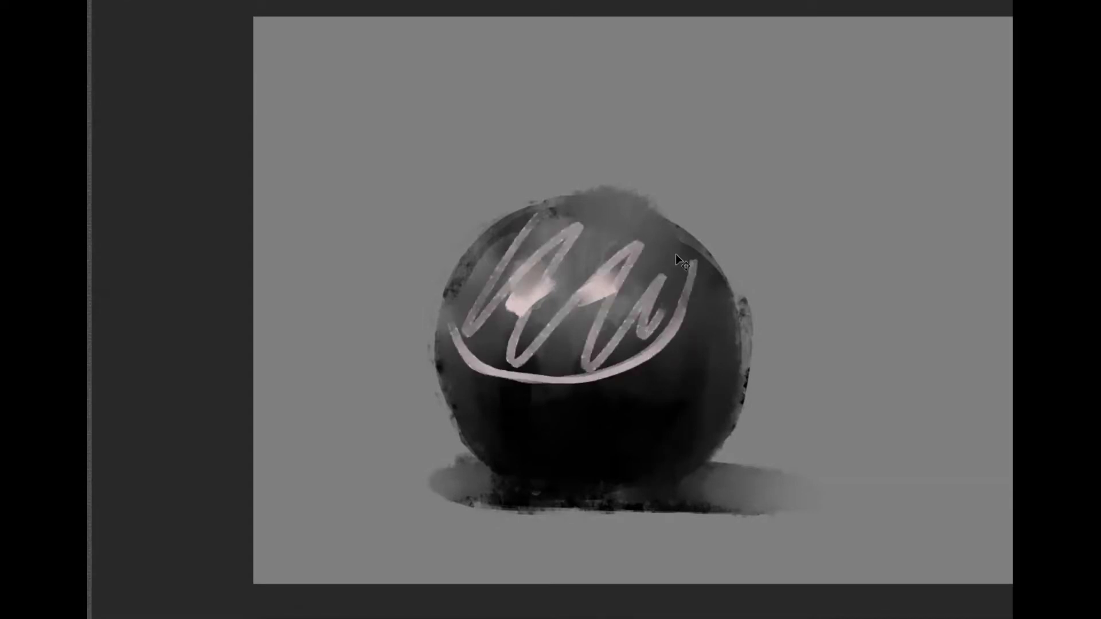
key("ctrl+z")
mouse_move(490, 346)
left_mouse_down()
mouse_move(515, 318)
mouse_move(509, 343)
mouse_move(541, 284)
mouse_move(542, 376)
mouse_move(559, 355)
mouse_move(577, 375)
mouse_move(570, 257)
mouse_move(533, 269)
mouse_move(559, 249)
left_mouse_up()
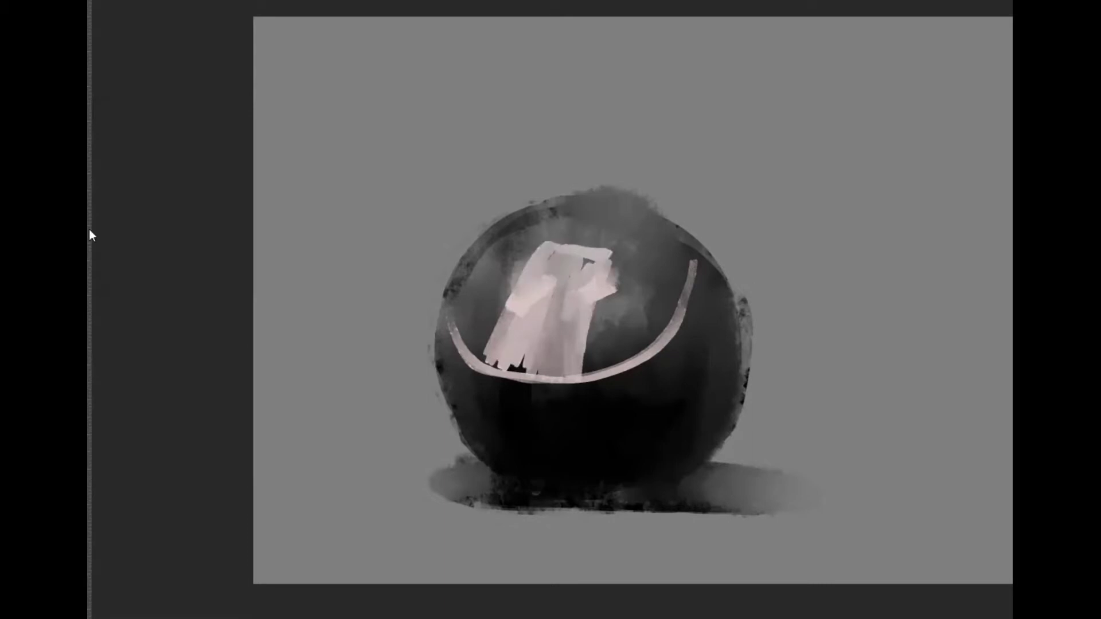
mouse_move(510, 333)
left_mouse_down()
mouse_move(563, 244)
mouse_move(552, 256)
mouse_move(594, 239)
mouse_move(560, 327)
mouse_move(569, 320)
mouse_move(516, 352)
mouse_move(523, 361)
mouse_move(580, 371)
mouse_move(680, 304)
mouse_move(590, 379)
mouse_move(643, 350)
mouse_move(499, 347)
mouse_move(499, 298)
mouse_move(480, 295)
mouse_move(522, 226)
left_mouse_up()
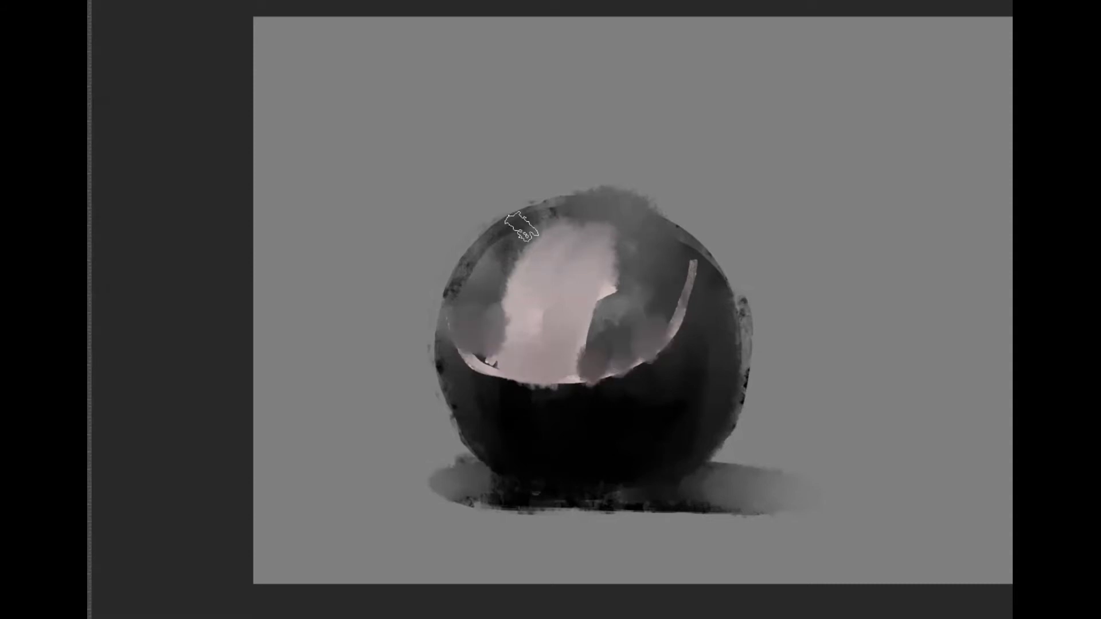
Step: Undo the broad pink reflection strokes and the curved outline, keeping the two small highlights
key("ctrl+z")
key("ctrl+z")
key("ctrl+z")
key("ctrl+z")
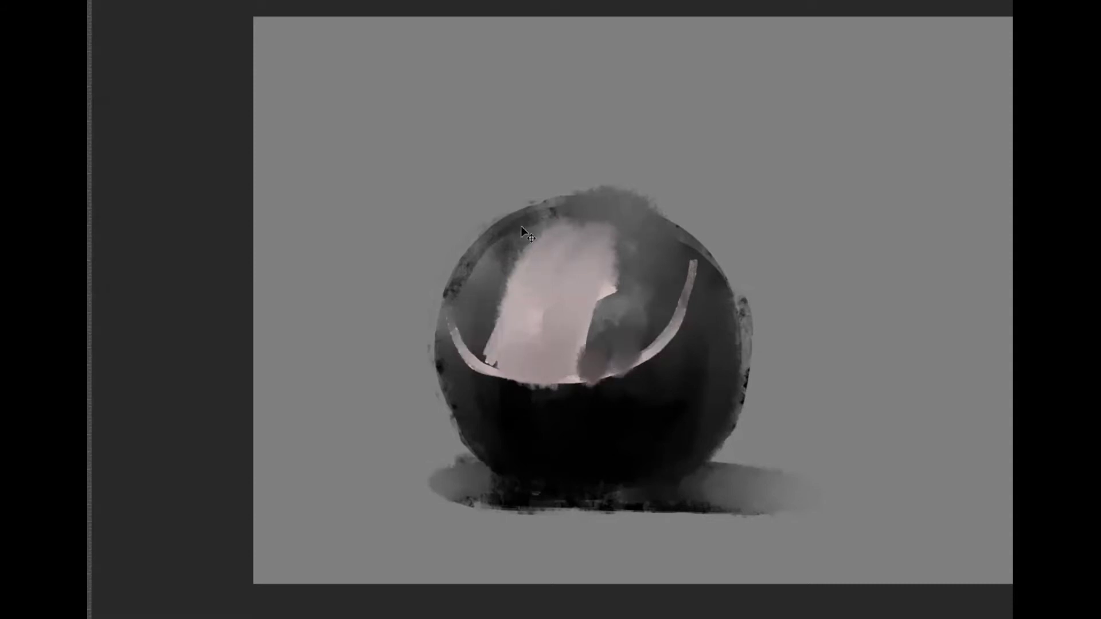
key("ctrl+z")
key("ctrl+z")
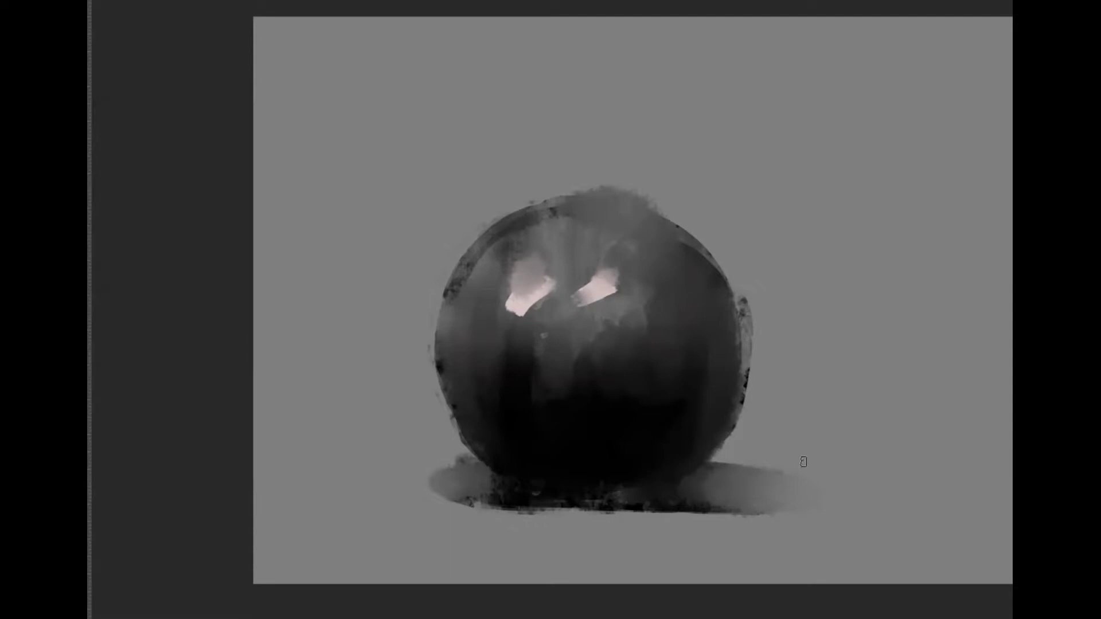
Step: Paint a dark red wedge (hue 1°, saturation 88%, brightness 41%) on the ground beside the right end of the sphere's shadow
left_click_drag(755, 463, 919, 471)
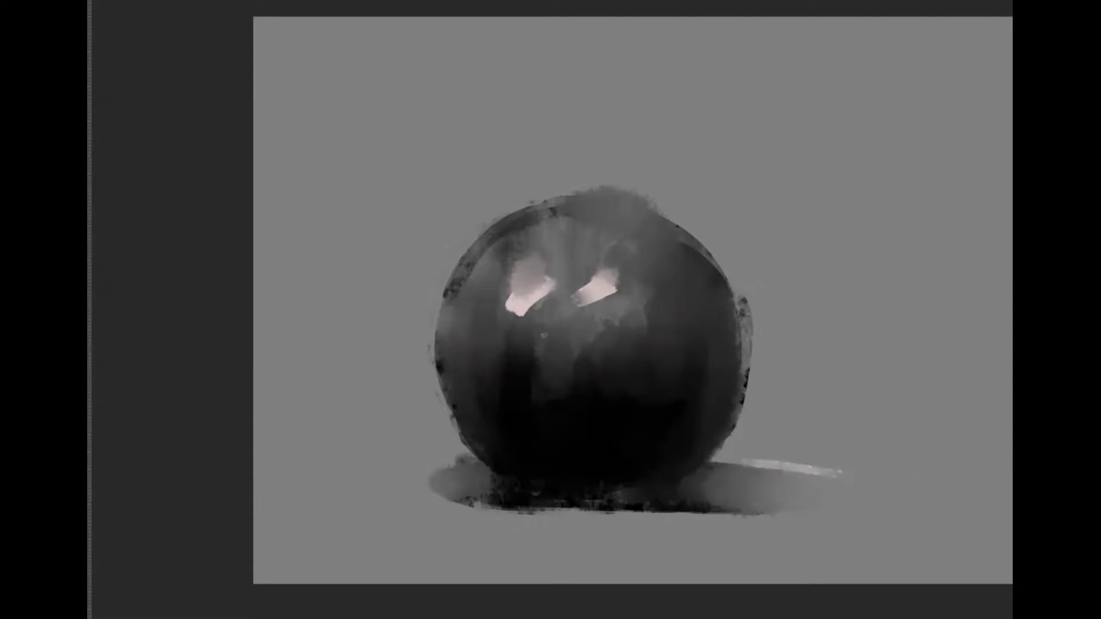
key("n")
left_click(752, 441)
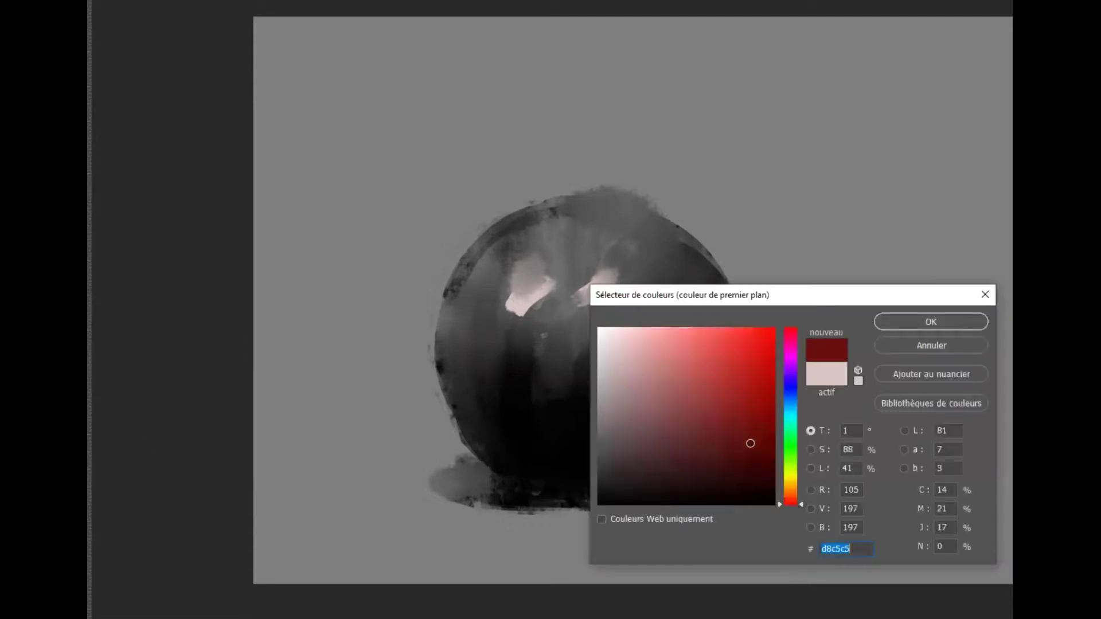
left_click(929, 322)
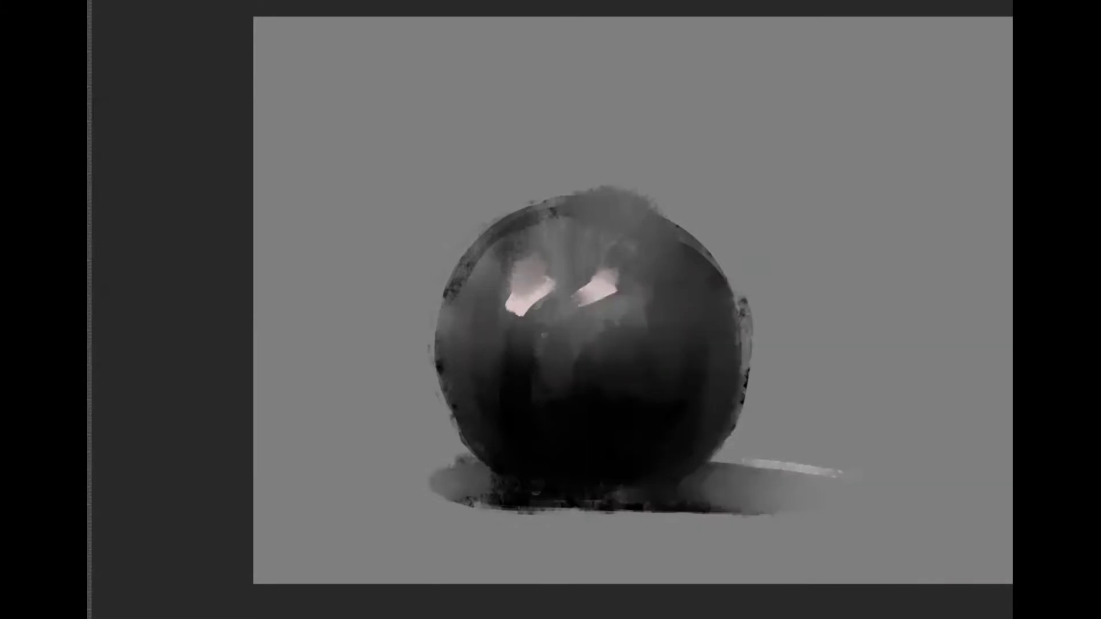
mouse_move(762, 467)
left_mouse_down()
mouse_move(855, 474)
mouse_move(760, 463)
left_mouse_up()
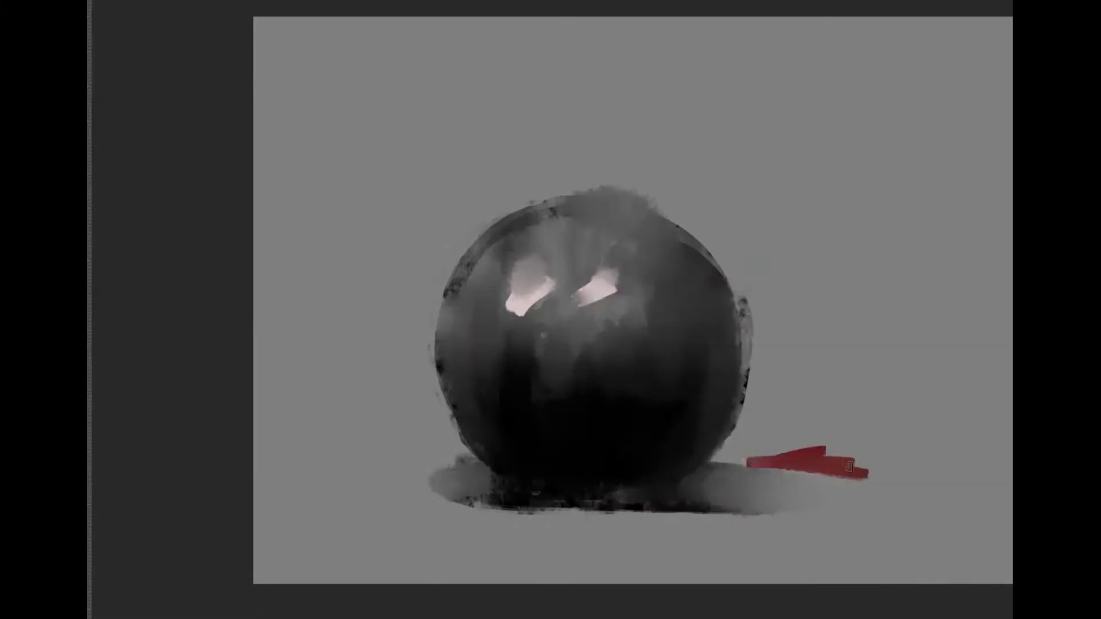
left_click_drag(818, 427, 829, 437)
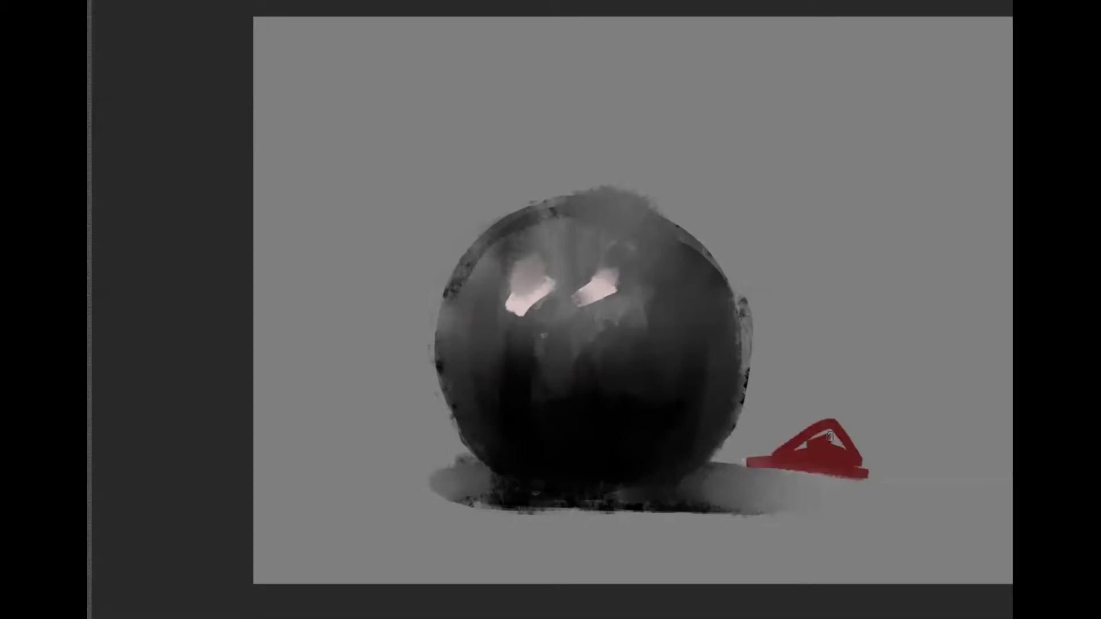
Step: Paint a red reflection along the sphere's lower right edge, blend it inward and soften the red wedge outward
right_click(783, 330)
left_click_drag(746, 344, 728, 433)
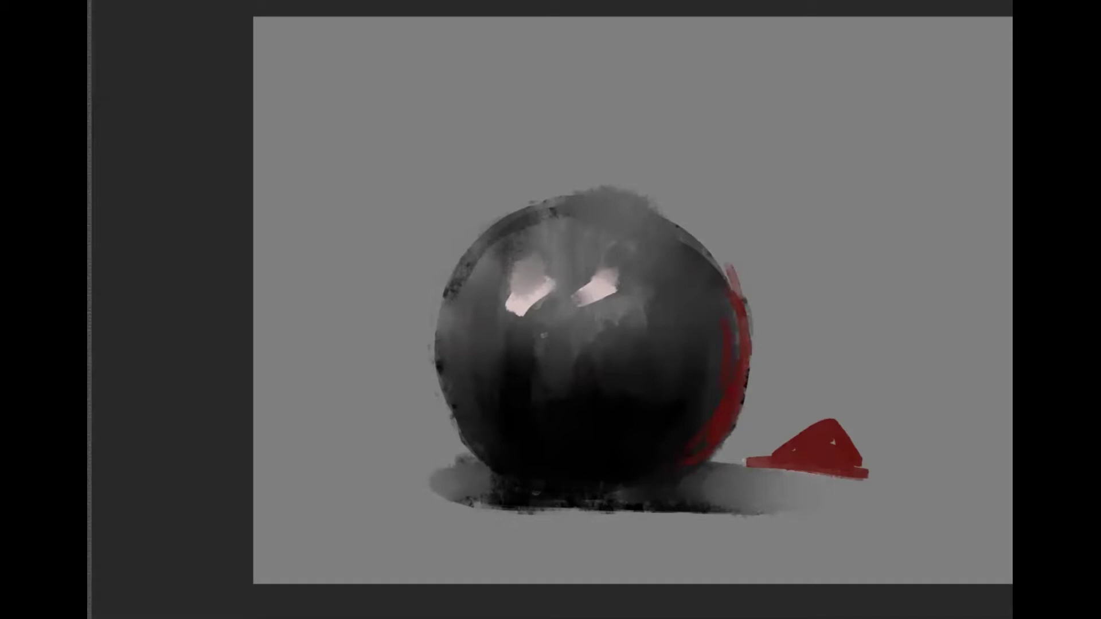
mouse_move(734, 338)
left_mouse_down()
mouse_move(706, 429)
mouse_move(720, 382)
mouse_move(721, 410)
mouse_move(732, 318)
mouse_move(732, 364)
mouse_move(723, 290)
mouse_move(701, 417)
mouse_move(682, 418)
mouse_move(706, 442)
left_mouse_up()
left_click_drag(805, 447, 938, 453)
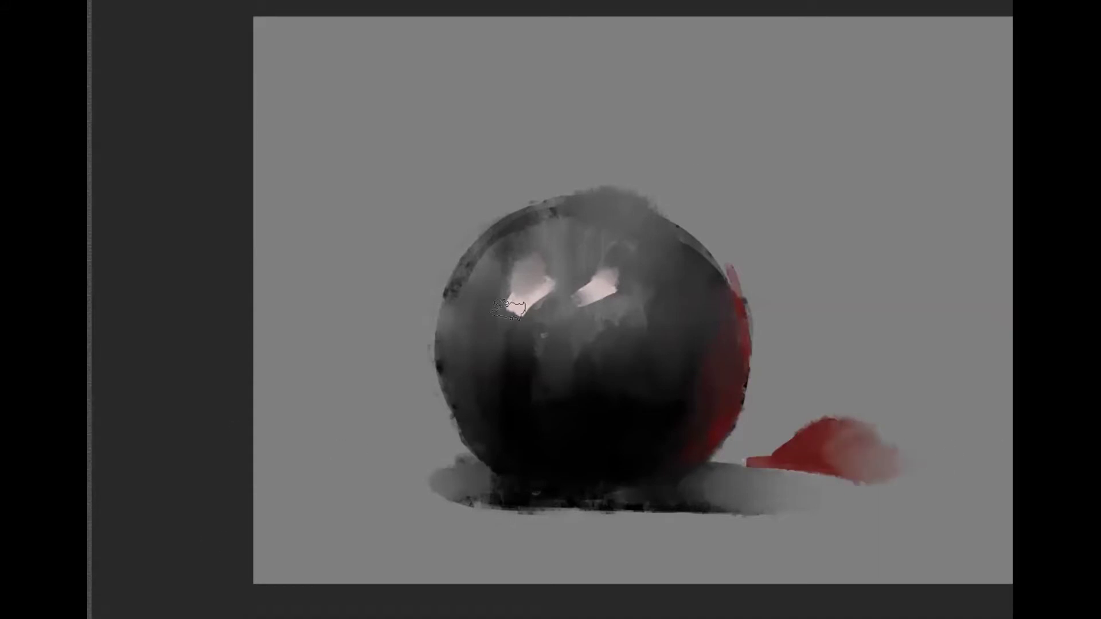
Step: Display the document's layer list and move it down to the canvas's lower edge
left_click(378, 1)
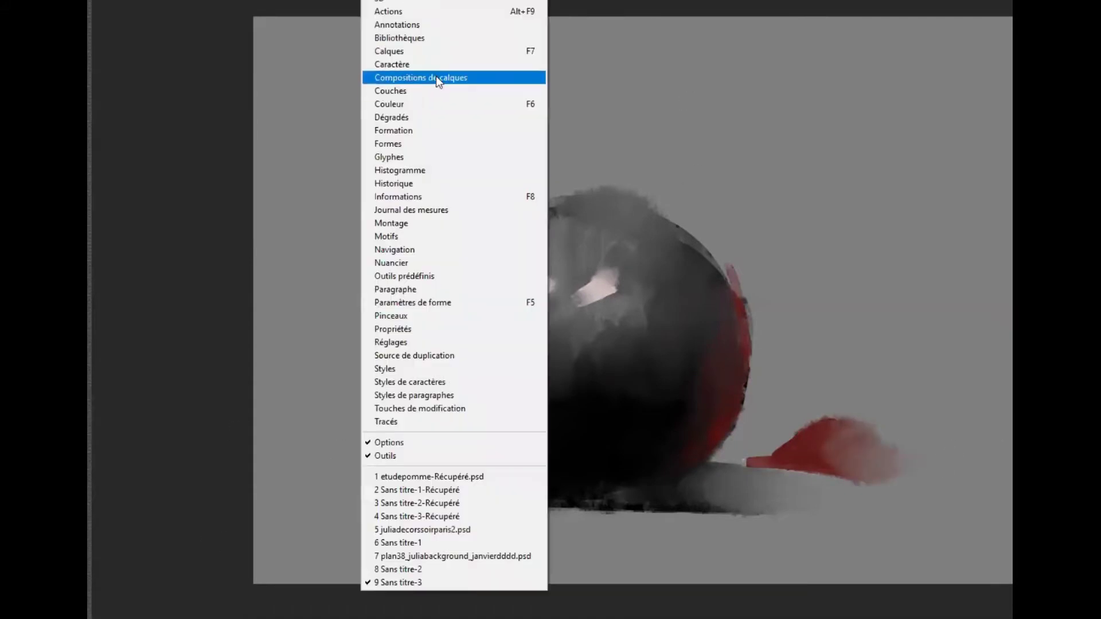
left_click(434, 54)
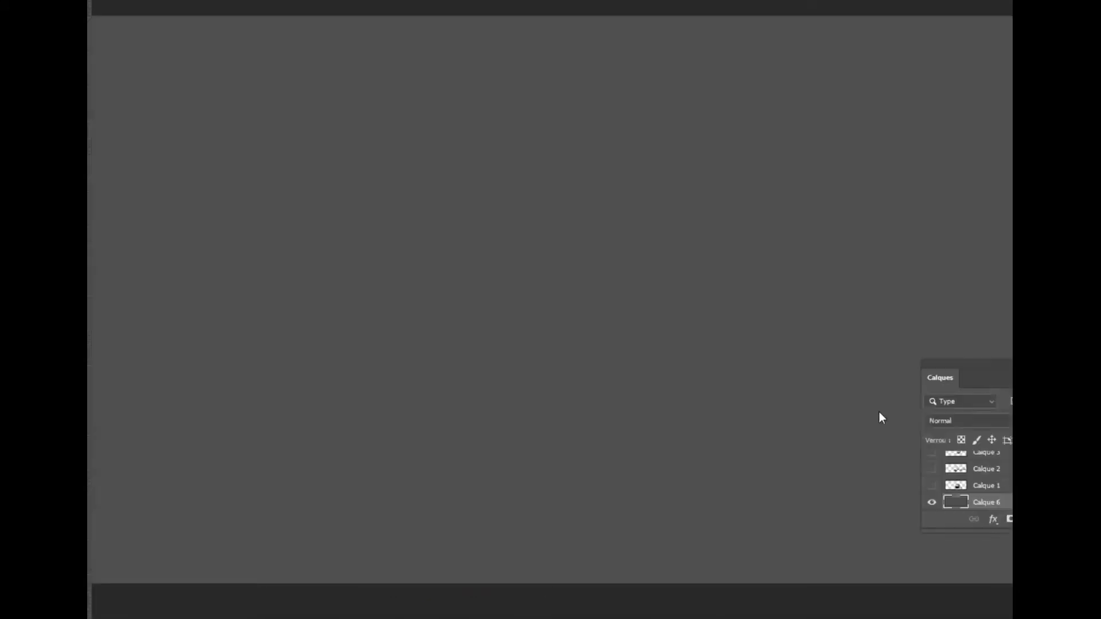
left_click_drag(879, 412, 834, 569)
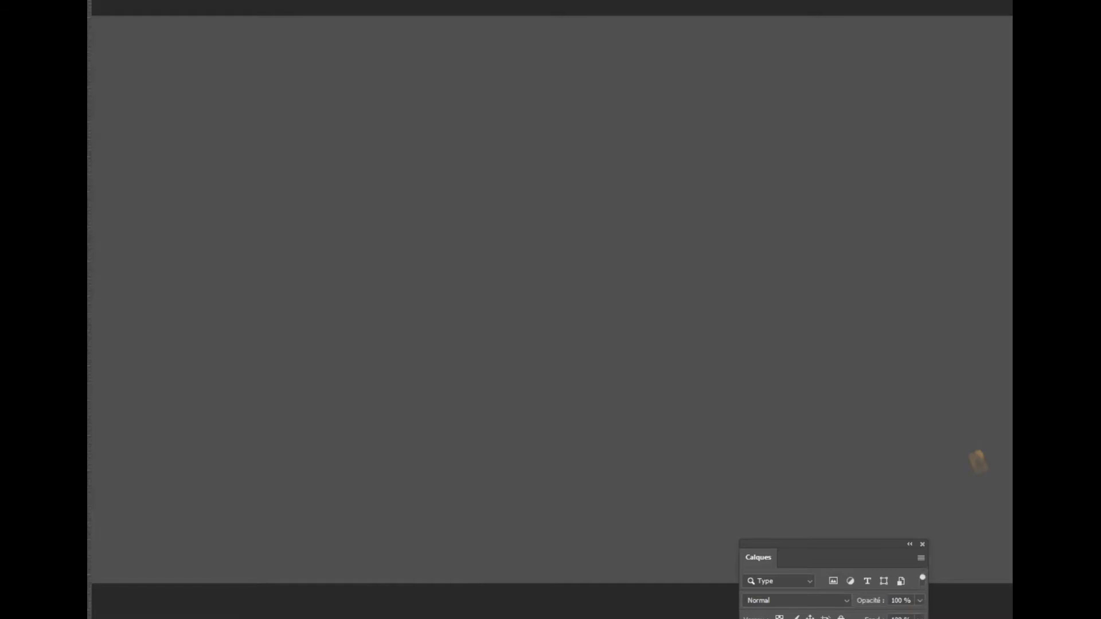
Step: Set the foreground colour to a near-black magenta, 0f080c
left_click_drag(774, 453, 712, 491)
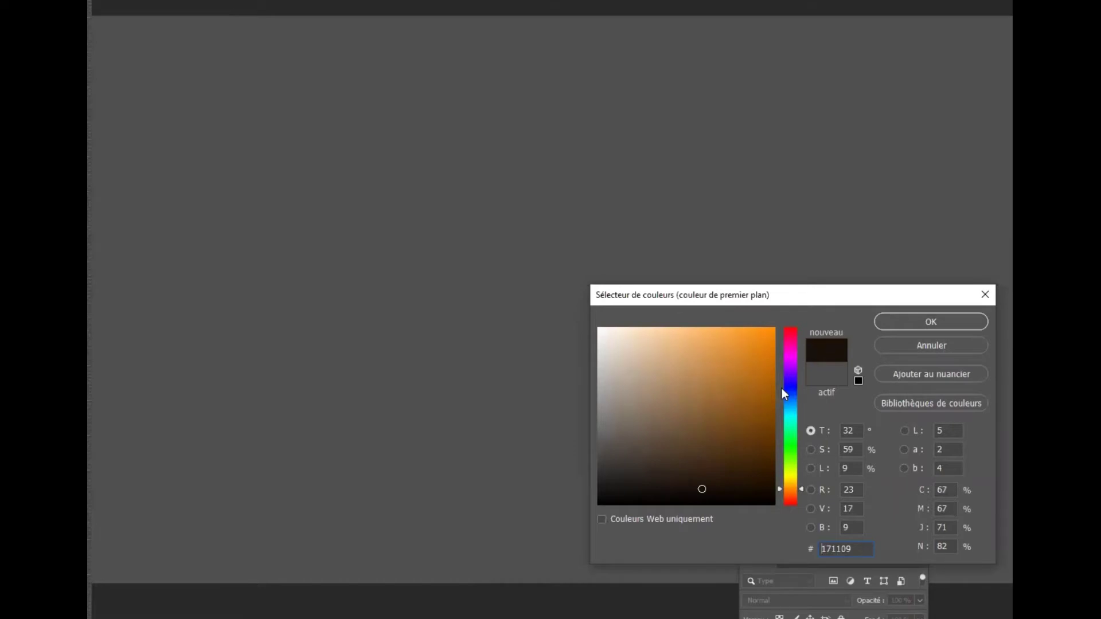
left_click_drag(782, 389, 796, 338)
left_click(697, 492)
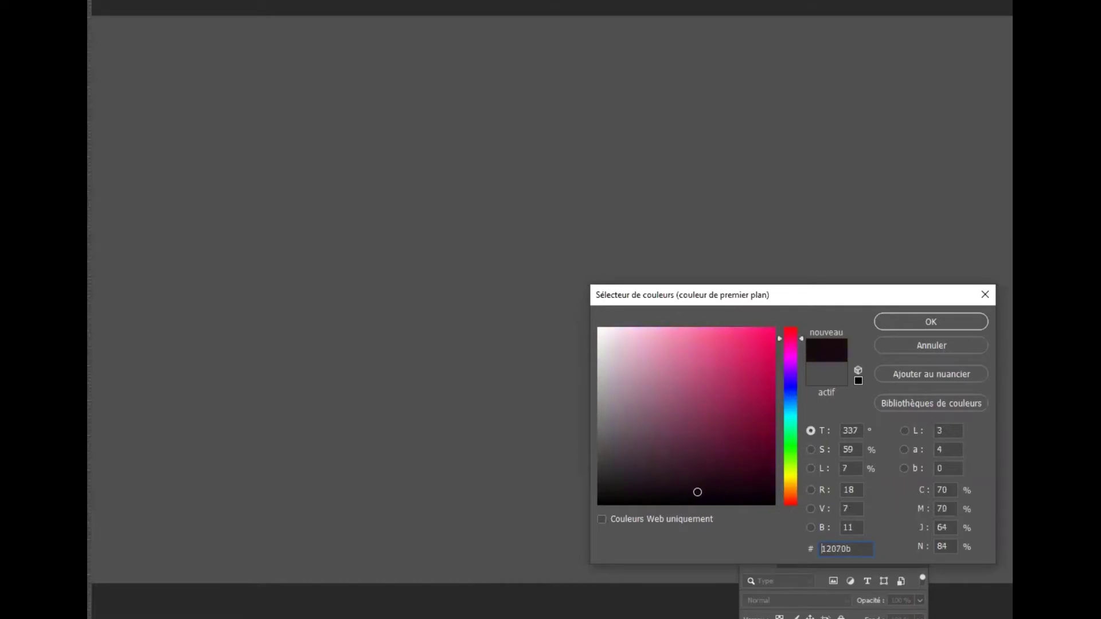
left_click(790, 343)
left_click(676, 493)
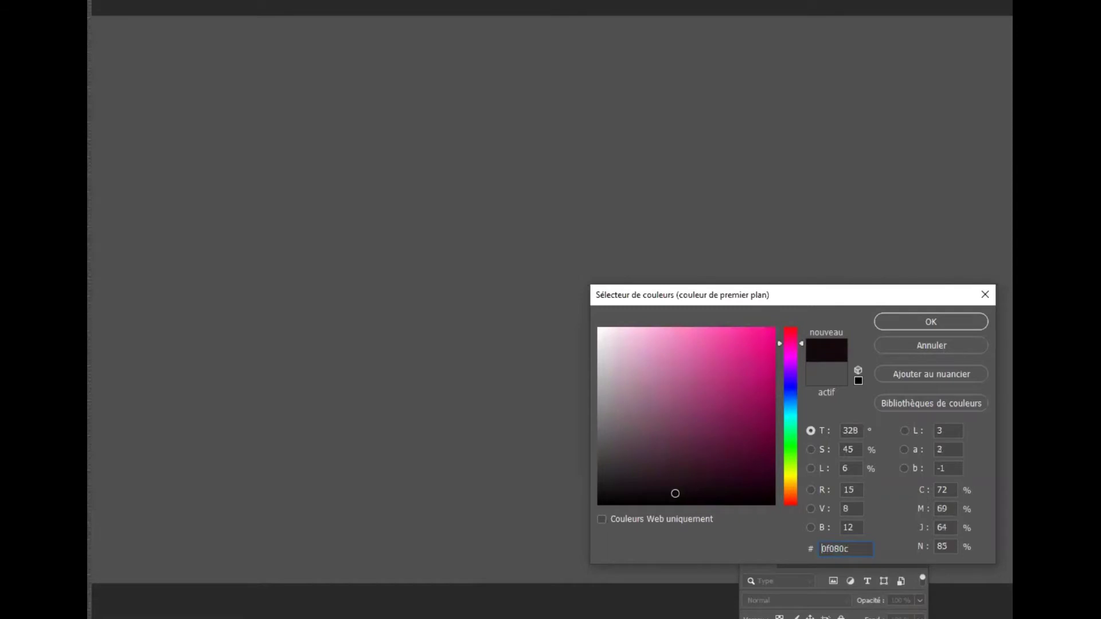
left_click(916, 314)
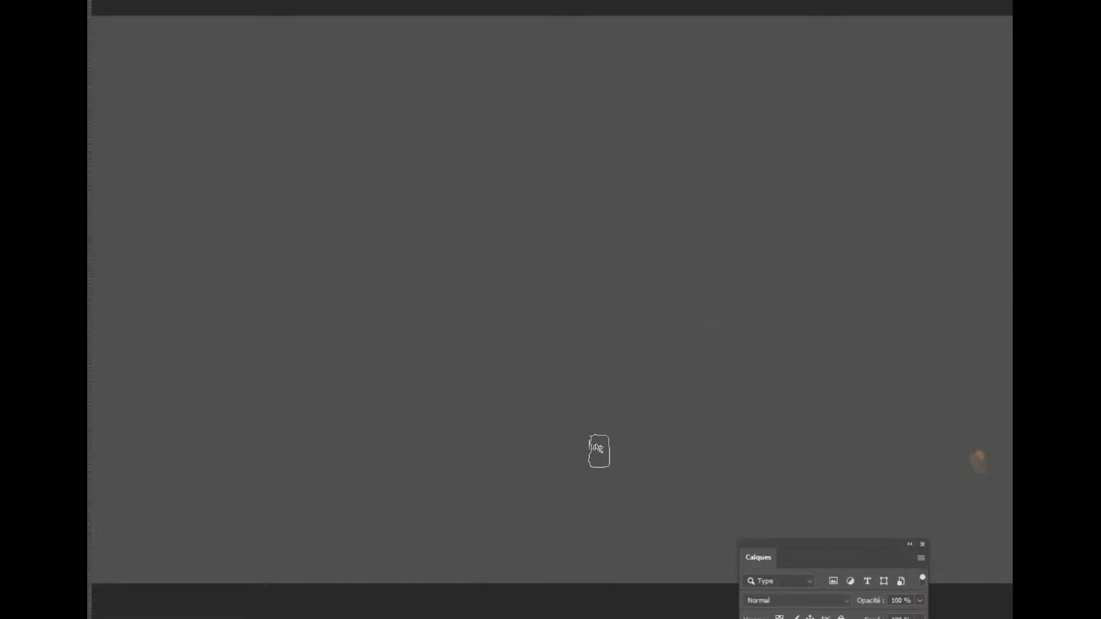
Step: Paint a dark vase silhouette with a rounded body and flared neck on the left half of the grey canvas
mouse_move(359, 337)
left_mouse_down()
mouse_move(337, 460)
mouse_move(401, 307)
mouse_move(423, 433)
mouse_move(358, 443)
mouse_move(379, 452)
mouse_move(364, 466)
mouse_move(436, 493)
left_mouse_up()
mouse_move(809, 563)
left_mouse_down()
mouse_move(839, 425)
mouse_move(819, 539)
left_mouse_up()
key("ctrl+z")
mouse_move(374, 290)
left_mouse_down()
mouse_move(419, 465)
mouse_move(415, 278)
mouse_move(346, 417)
mouse_move(353, 375)
mouse_move(388, 328)
mouse_move(432, 319)
mouse_move(461, 351)
mouse_move(479, 350)
mouse_move(477, 334)
mouse_move(437, 331)
left_mouse_up()
mouse_move(364, 317)
left_mouse_down()
mouse_move(418, 432)
mouse_move(387, 501)
mouse_move(479, 506)
mouse_move(508, 418)
mouse_move(499, 376)
mouse_move(454, 343)
mouse_move(398, 352)
mouse_move(373, 287)
mouse_move(435, 258)
mouse_move(552, 380)
mouse_move(540, 334)
mouse_move(545, 467)
mouse_move(342, 430)
mouse_move(491, 445)
mouse_move(521, 467)
mouse_move(418, 489)
mouse_move(436, 497)
mouse_move(484, 393)
left_mouse_up()
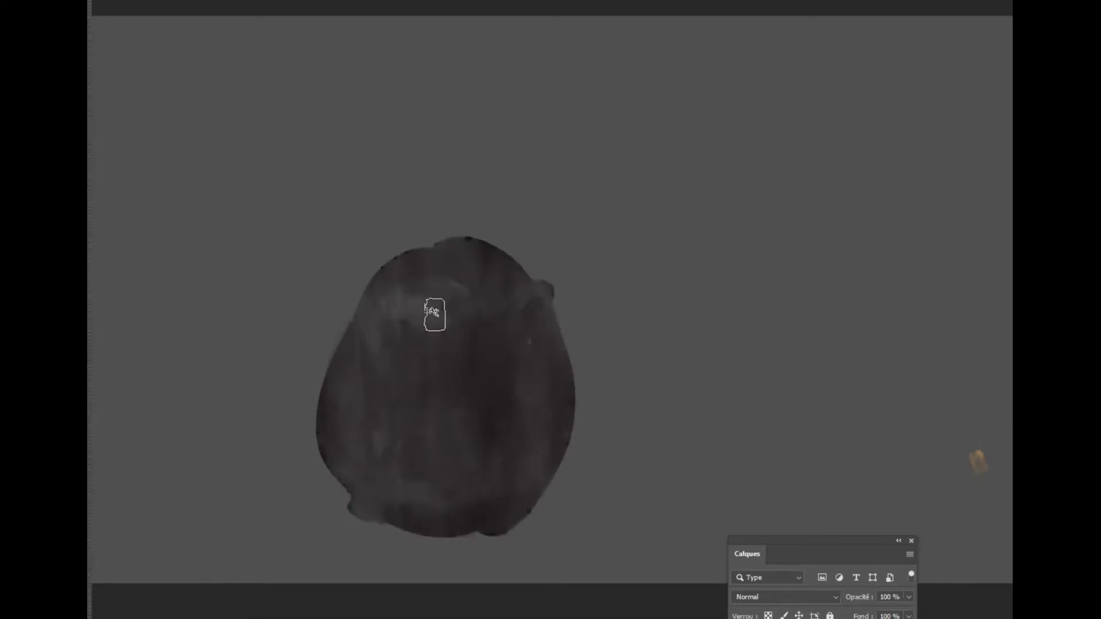
mouse_move(418, 295)
left_mouse_down()
mouse_move(382, 188)
mouse_move(415, 225)
mouse_move(458, 206)
mouse_move(469, 241)
mouse_move(508, 255)
mouse_move(504, 237)
mouse_move(429, 267)
mouse_move(381, 180)
mouse_move(509, 190)
mouse_move(431, 197)
mouse_move(480, 201)
mouse_move(490, 230)
mouse_move(480, 317)
mouse_move(490, 277)
mouse_move(511, 284)
mouse_move(539, 341)
mouse_move(539, 481)
mouse_move(532, 302)
mouse_move(510, 511)
mouse_move(415, 314)
mouse_move(406, 256)
mouse_move(342, 362)
mouse_move(366, 516)
mouse_move(483, 512)
mouse_move(395, 461)
mouse_move(347, 492)
mouse_move(527, 527)
mouse_move(568, 450)
mouse_move(512, 511)
mouse_move(539, 482)
mouse_move(558, 383)
mouse_move(560, 413)
mouse_move(458, 413)
mouse_move(402, 274)
mouse_move(414, 270)
mouse_move(341, 309)
mouse_move(334, 455)
mouse_move(373, 524)
mouse_move(345, 344)
mouse_move(471, 329)
mouse_move(479, 279)
mouse_move(555, 305)
mouse_move(536, 502)
mouse_move(572, 403)
mouse_move(499, 522)
mouse_move(359, 490)
mouse_move(465, 548)
mouse_move(542, 533)
mouse_move(559, 506)
mouse_move(571, 408)
left_mouse_up()
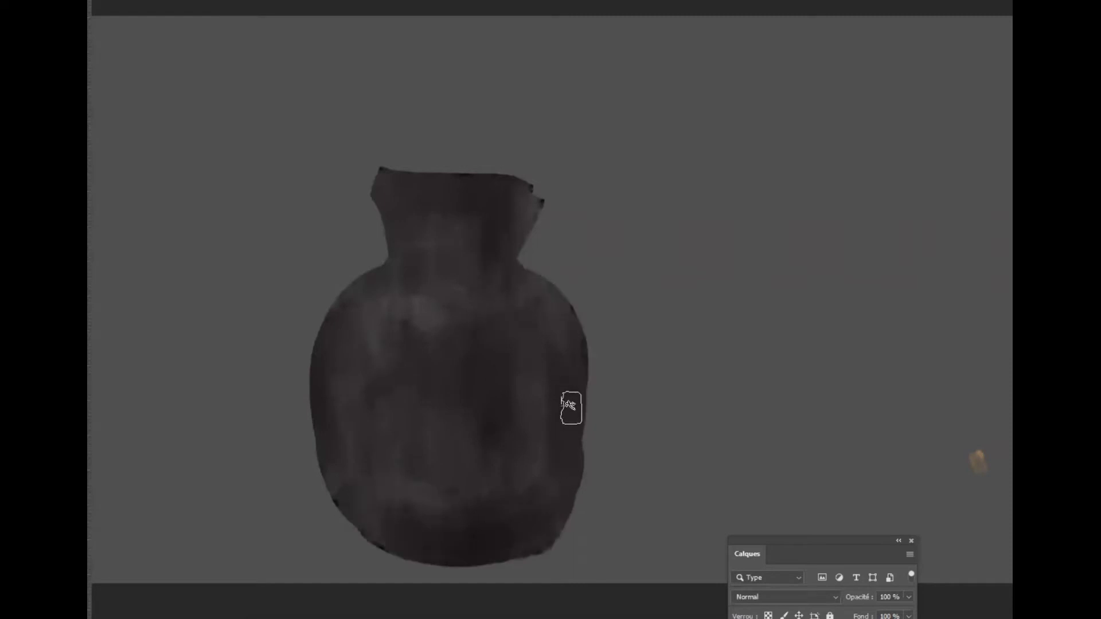
Step: Scale the painted vase down with a free transform
key("ctrl+t")
left_click_drag(586, 565, 520, 480)
key("Return")
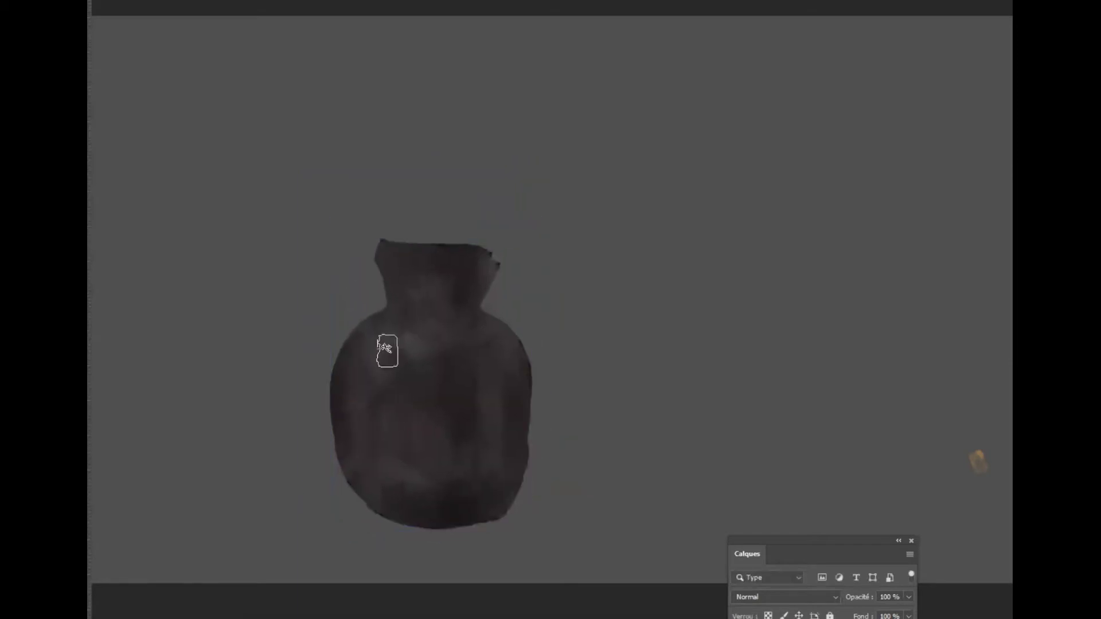
Step: Paint near-black shadow areas across the vase's middle, base and neck, and blend them into the body
mouse_move(352, 380)
left_mouse_down()
mouse_move(373, 408)
mouse_move(383, 387)
mouse_move(405, 407)
mouse_move(473, 392)
mouse_move(490, 377)
mouse_move(487, 392)
mouse_move(488, 382)
mouse_move(457, 395)
left_mouse_up()
mouse_move(388, 457)
left_mouse_down()
mouse_move(392, 494)
mouse_move(419, 504)
mouse_move(410, 491)
mouse_move(418, 499)
mouse_move(429, 477)
mouse_move(418, 467)
mouse_move(475, 507)
mouse_move(423, 504)
mouse_move(498, 471)
mouse_move(457, 483)
mouse_move(446, 470)
mouse_move(508, 453)
left_mouse_up()
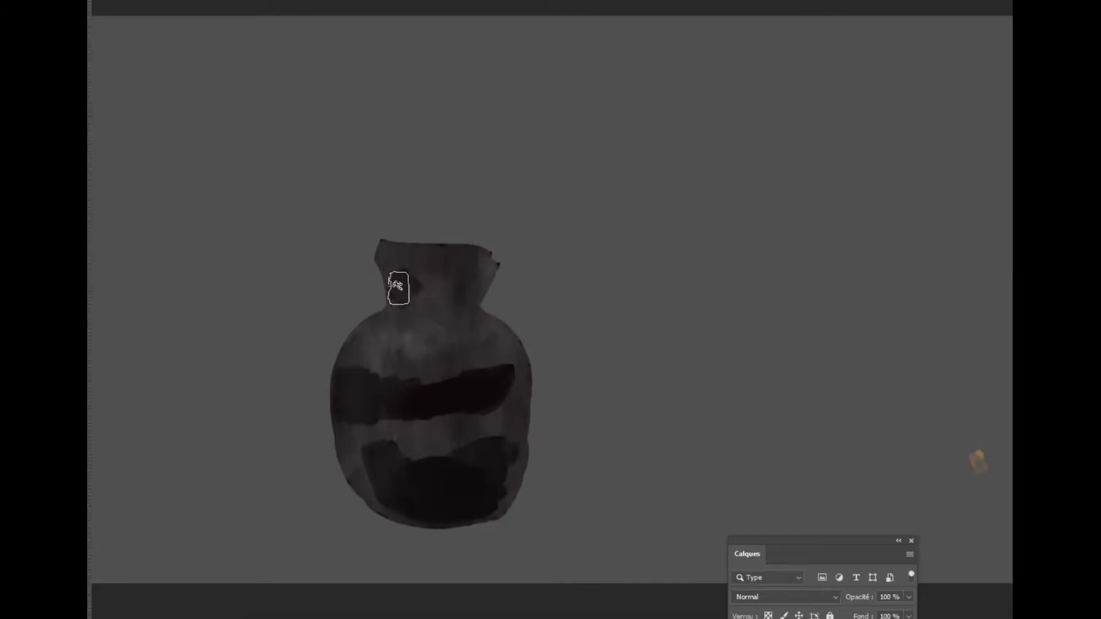
mouse_move(397, 281)
left_mouse_down()
mouse_move(400, 298)
mouse_move(473, 284)
left_mouse_up()
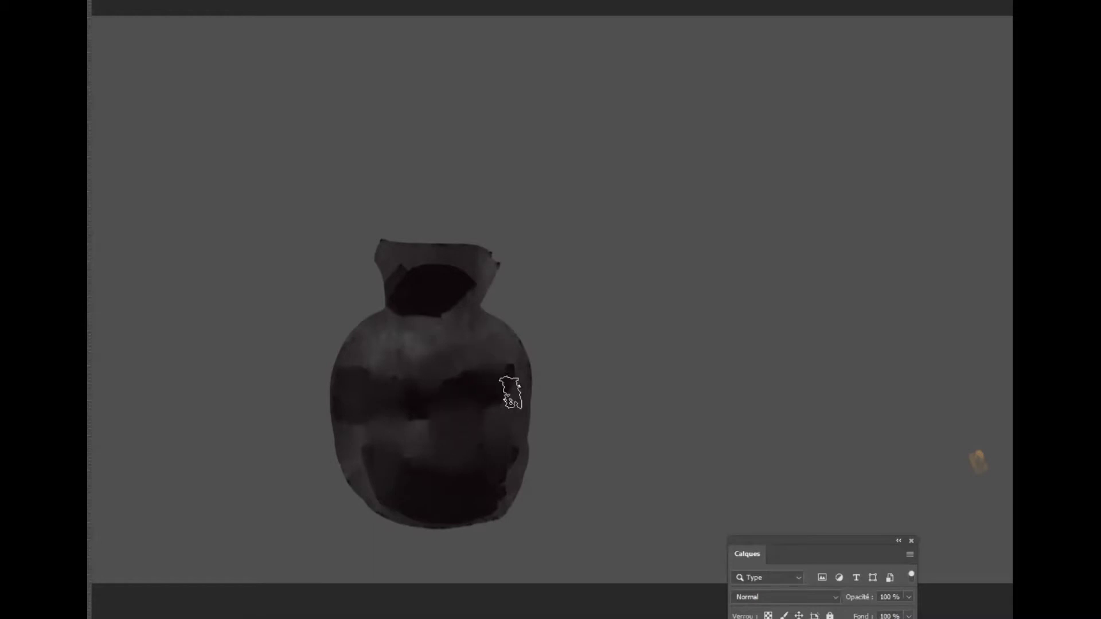
mouse_move(414, 284)
left_mouse_down()
mouse_move(467, 298)
mouse_move(441, 301)
mouse_move(441, 275)
left_mouse_up()
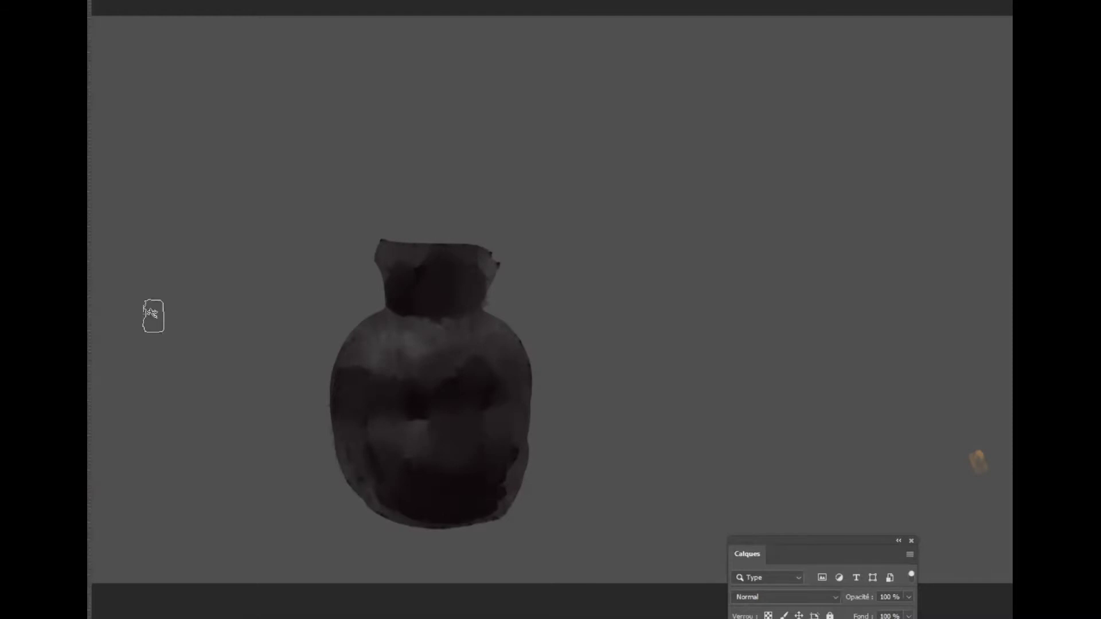
Step: Set the foreground colour to pale yellow ffecba and paint two swatches in the canvas's upper right area
left_click_drag(791, 435, 792, 484)
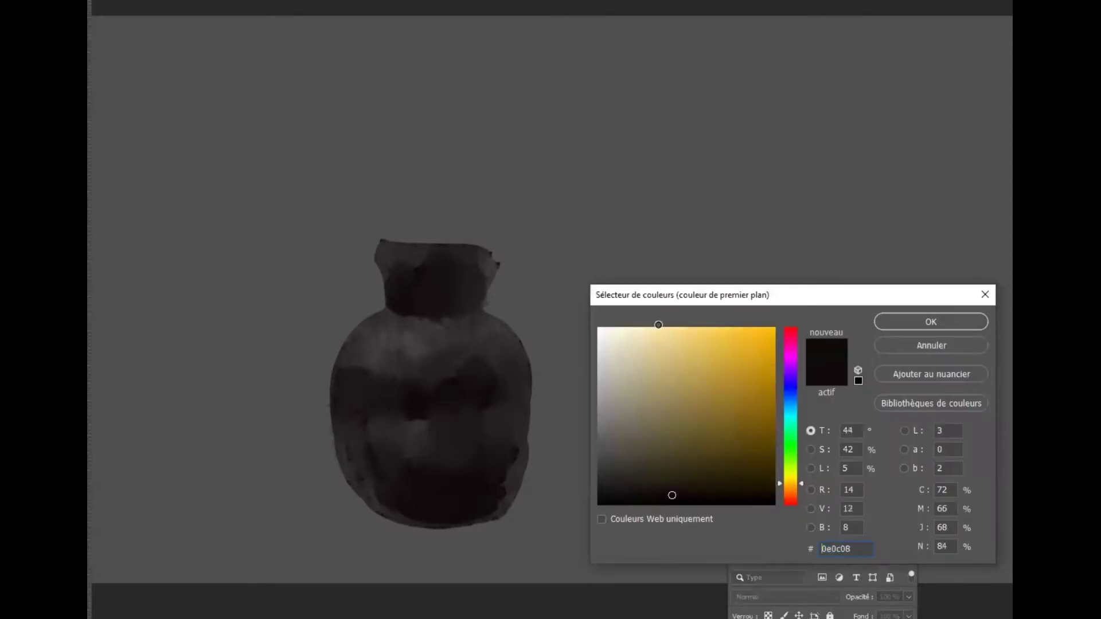
left_click_drag(665, 328, 648, 326)
left_click(924, 322)
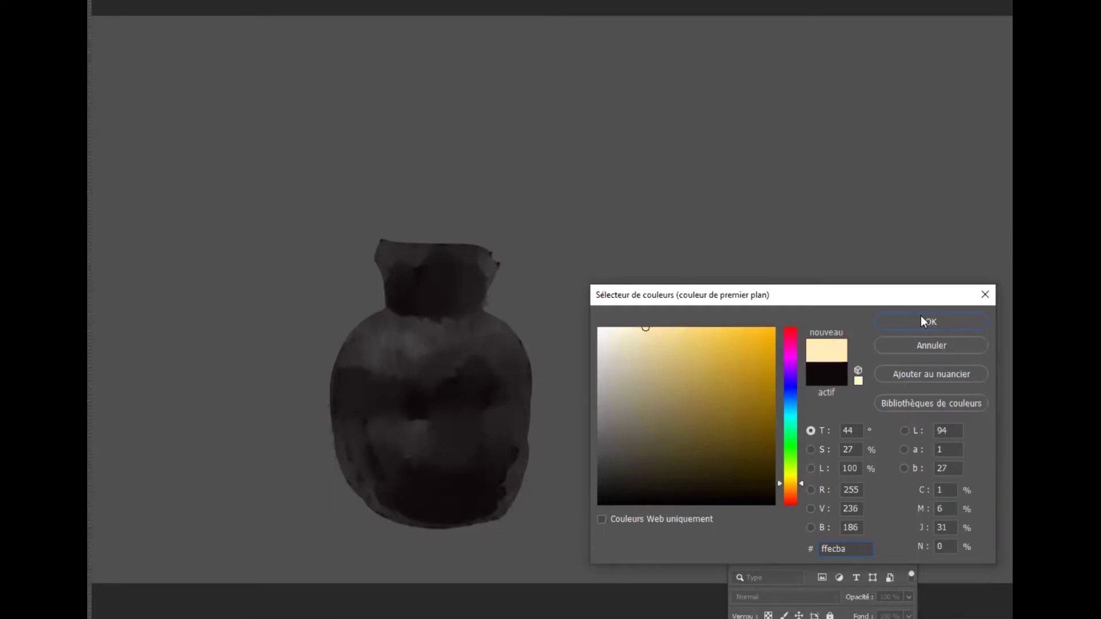
mouse_move(809, 151)
left_mouse_down()
mouse_move(816, 140)
mouse_move(786, 187)
left_mouse_up()
left_click_drag(836, 213, 773, 245)
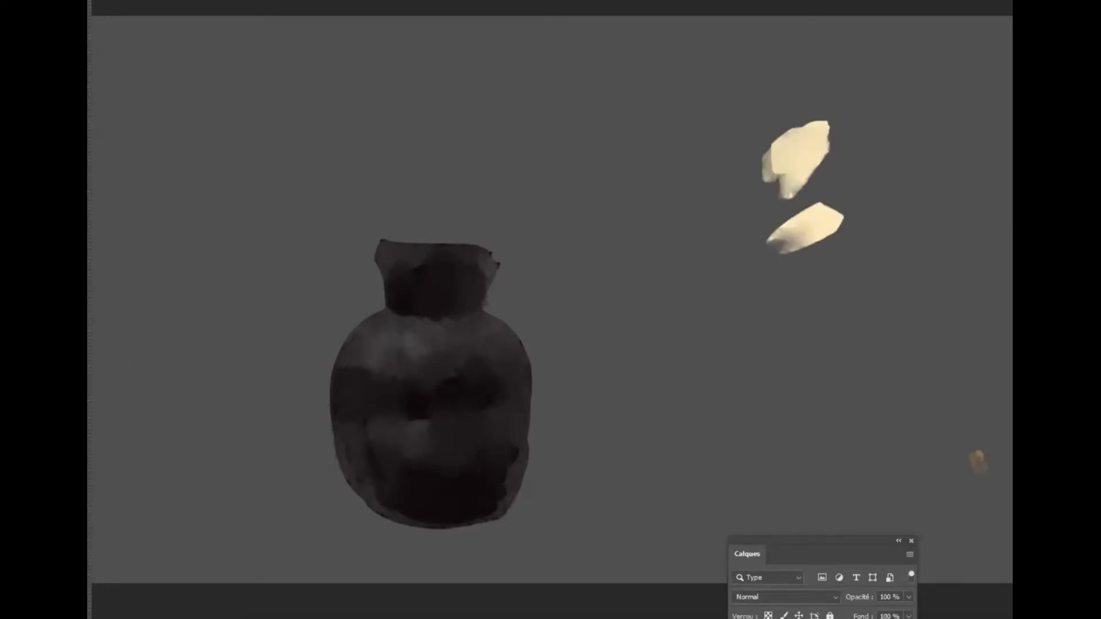
Step: Change the foreground colour to a light salmon pink with hue 8° and full brightness
left_click(791, 354)
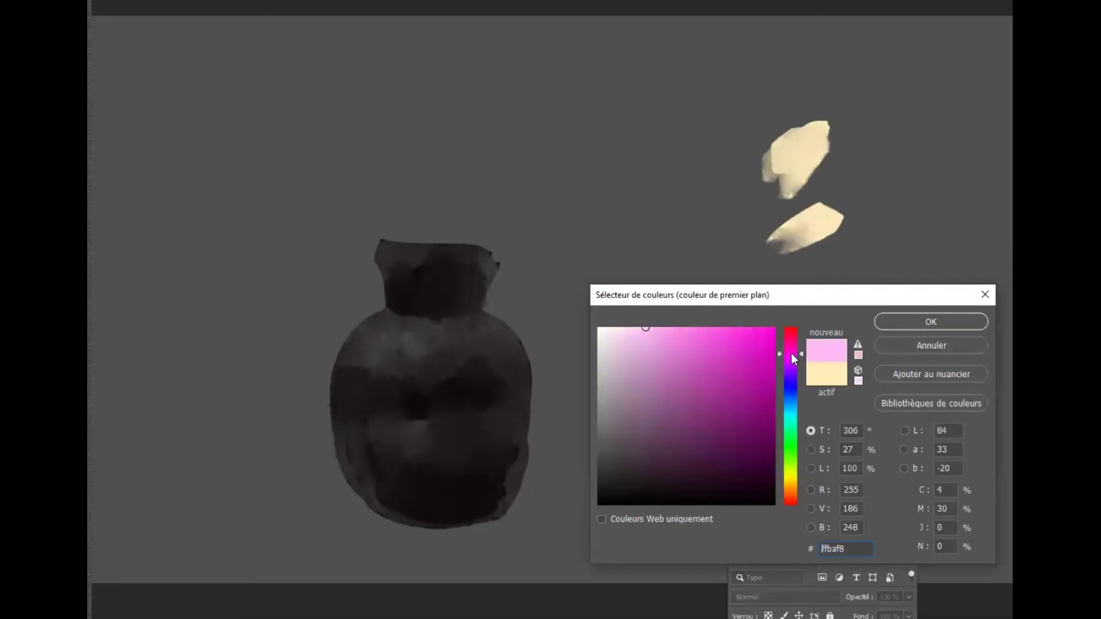
left_click_drag(790, 479, 793, 501)
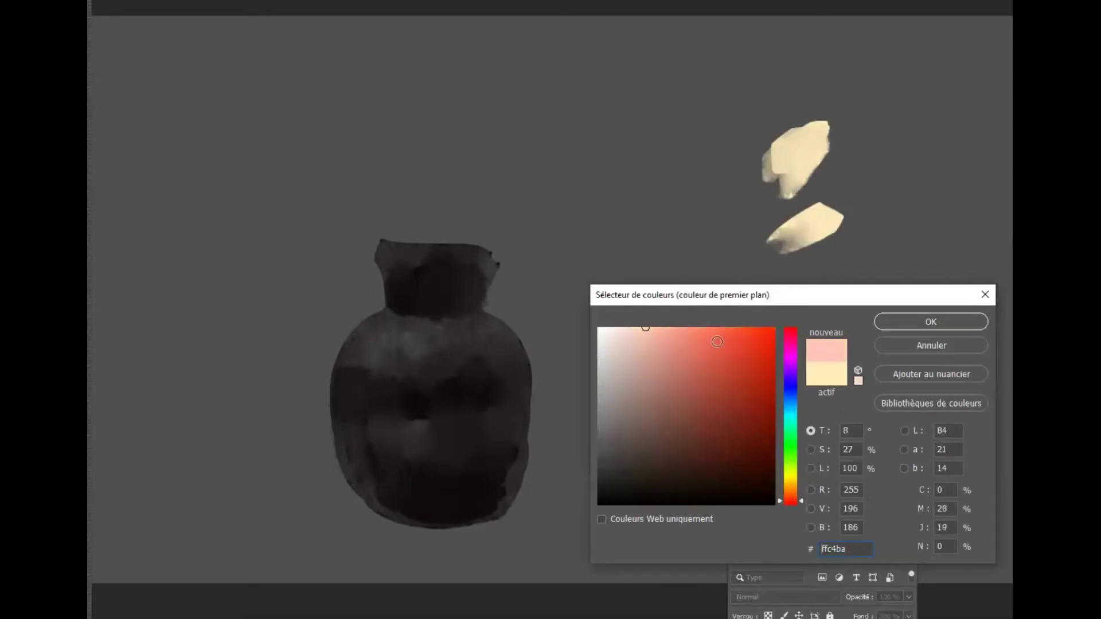
left_click(679, 327)
left_click(927, 324)
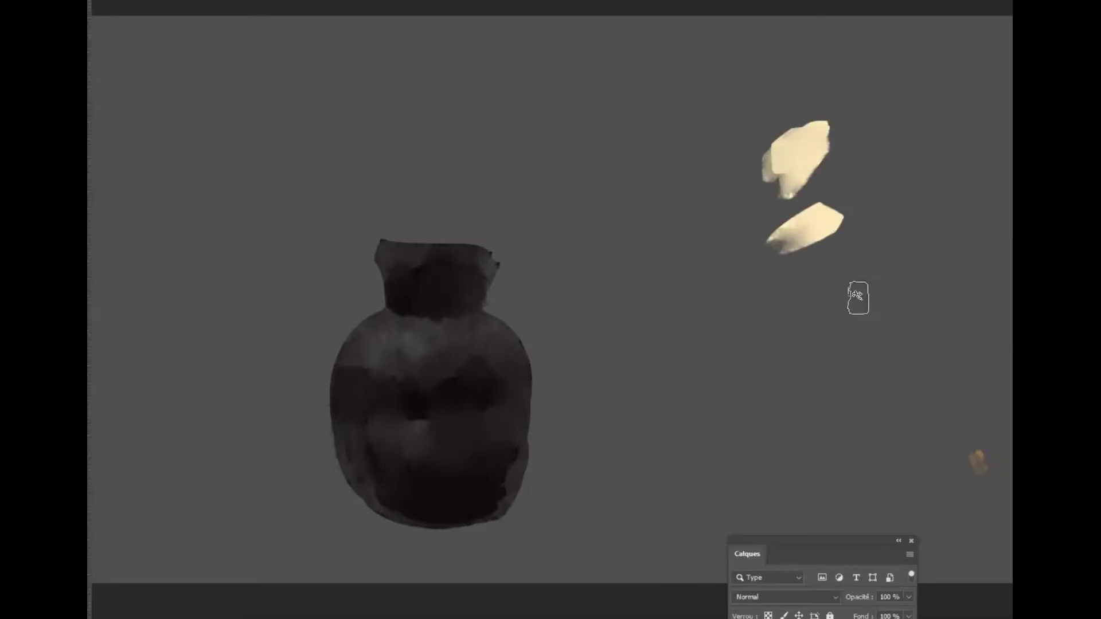
Step: Add a salmon pink swatch below the pale yellow ones and two swatches in dark teal 3f5f64 beside them
left_click_drag(841, 281, 784, 336)
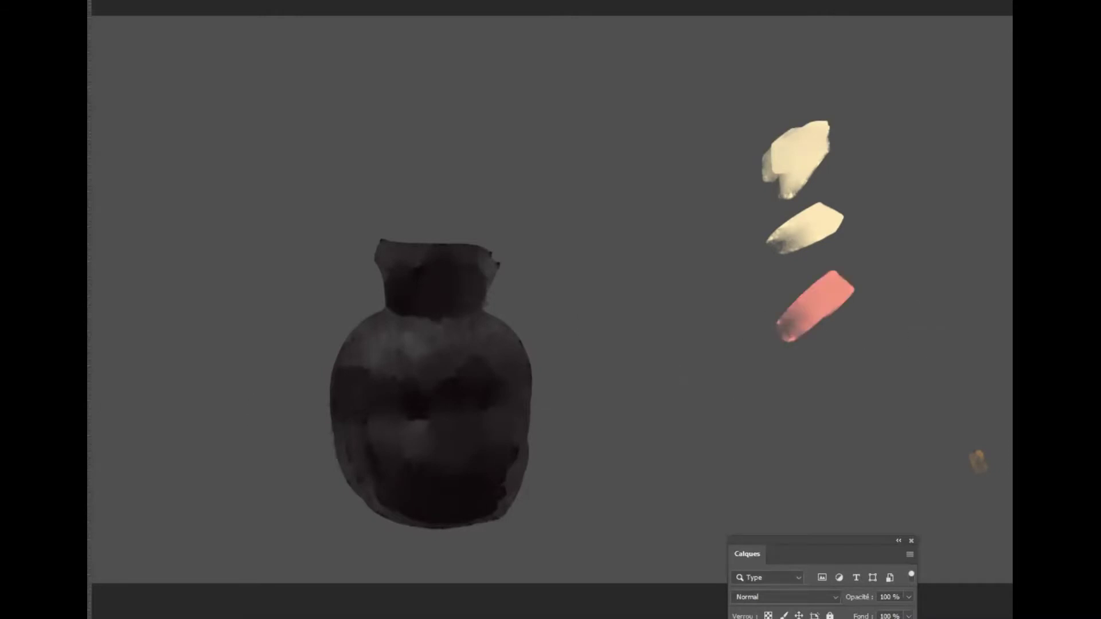
left_click(88, 344)
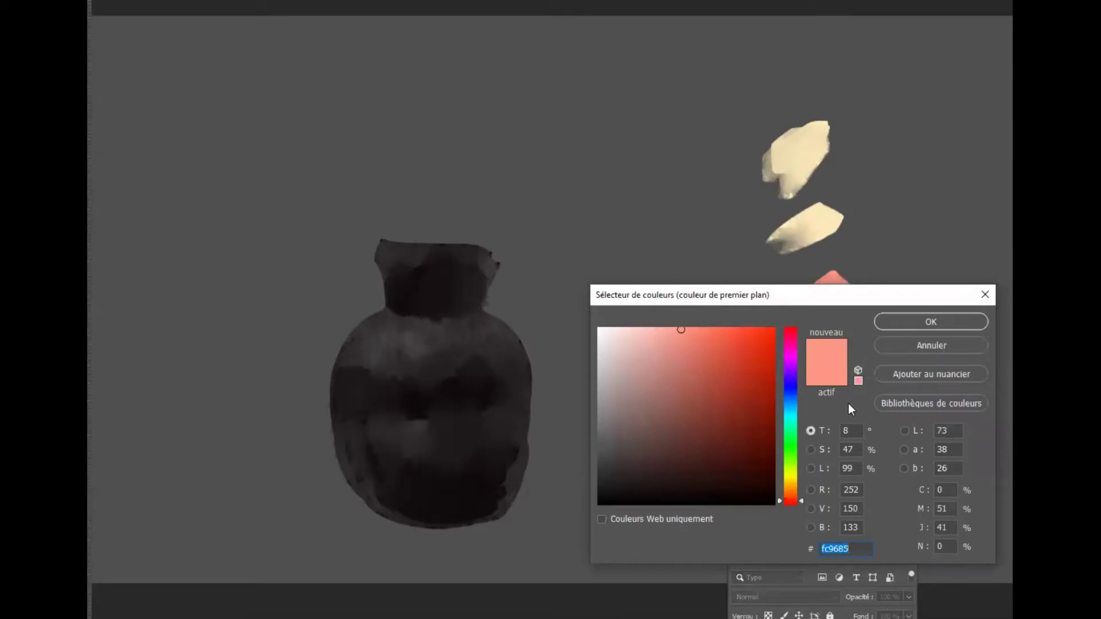
left_click(791, 411)
left_click_drag(678, 452, 662, 436)
left_click(912, 322)
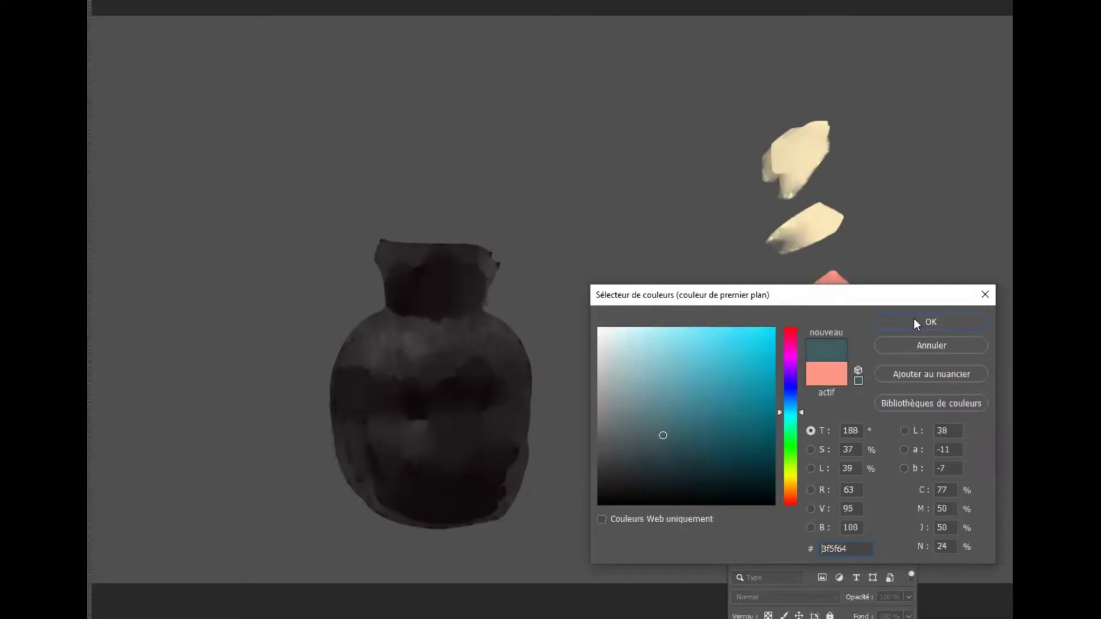
left_click_drag(832, 241, 885, 212)
left_click_drag(829, 187, 880, 172)
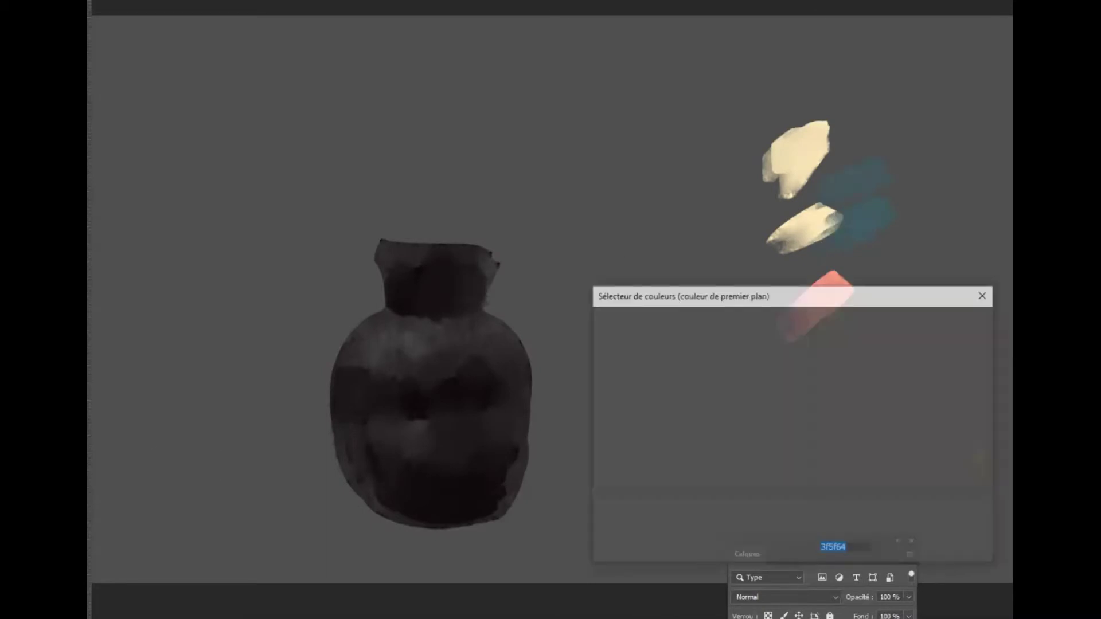
Step: Add overlapping swatches in dark green 214f3a and darker green 162a21 just below the teal ones
left_click(789, 439)
left_click(693, 439)
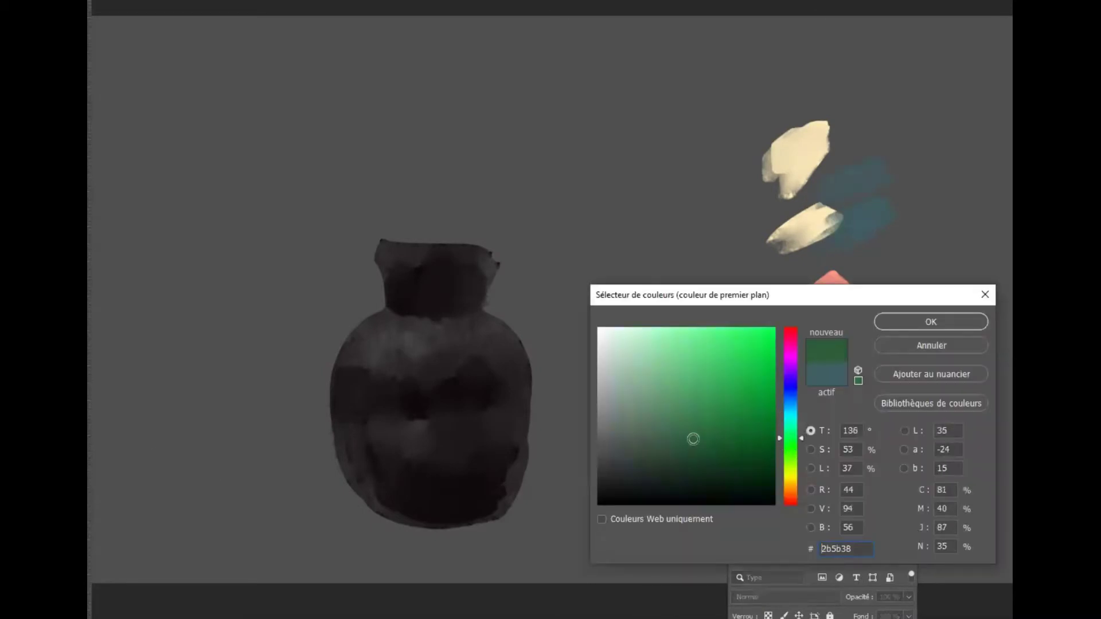
left_click(700, 450)
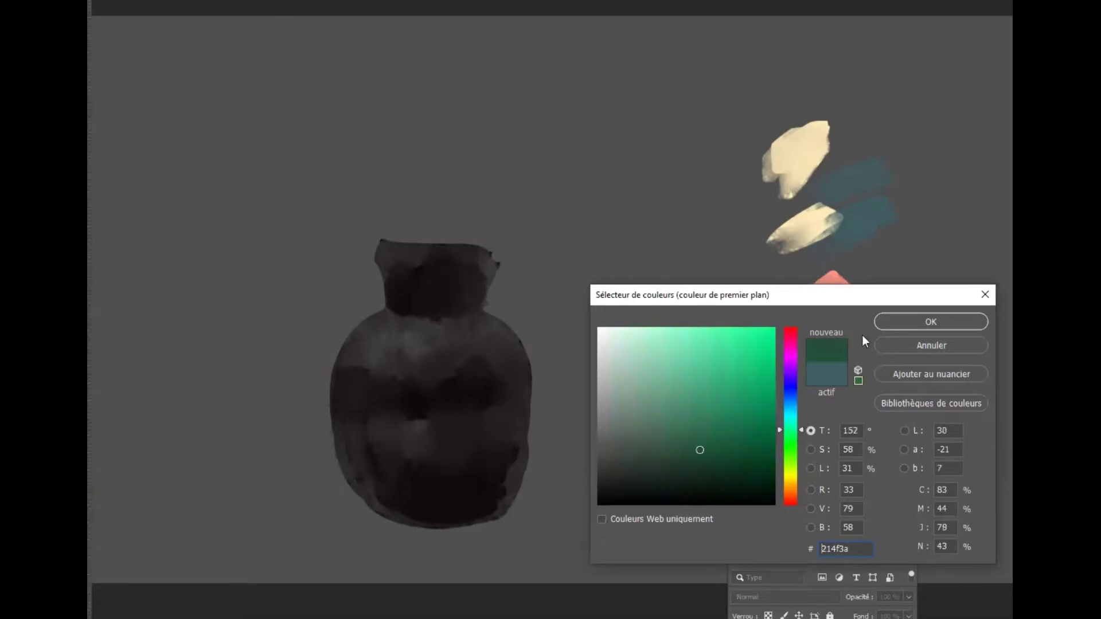
left_click(922, 322)
left_click_drag(885, 240, 854, 272)
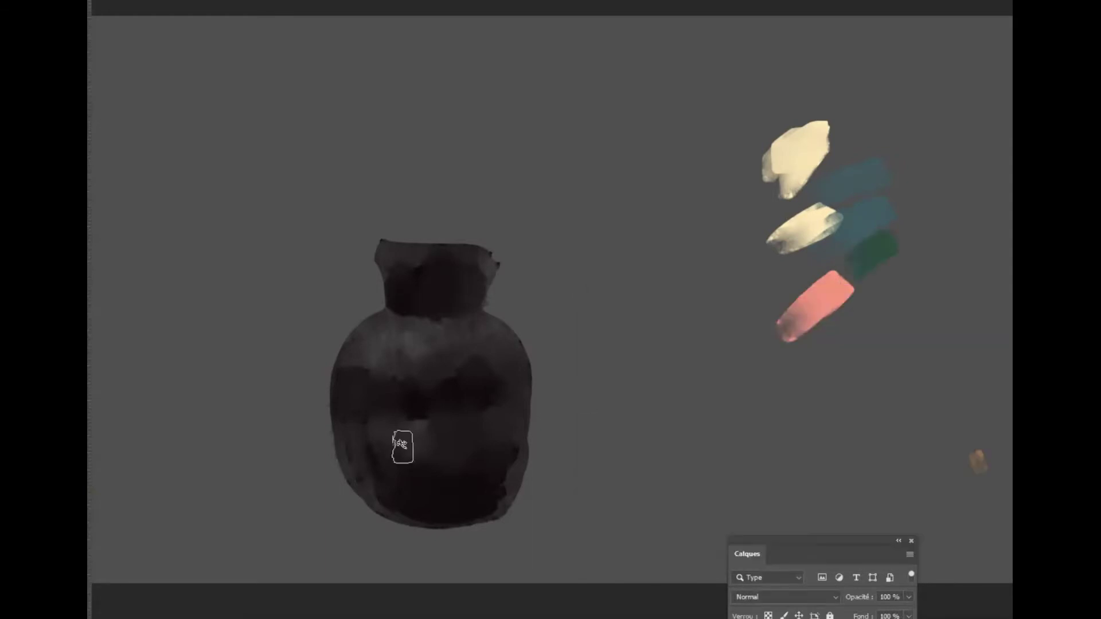
key("n")
left_click(680, 475)
left_click(922, 320)
mouse_move(906, 231)
left_mouse_down()
mouse_move(862, 265)
mouse_move(868, 253)
left_mouse_up()
Step: Set the foreground colour to a deep dark burgundy and paint a swatch beside the salmon pink one
key("n")
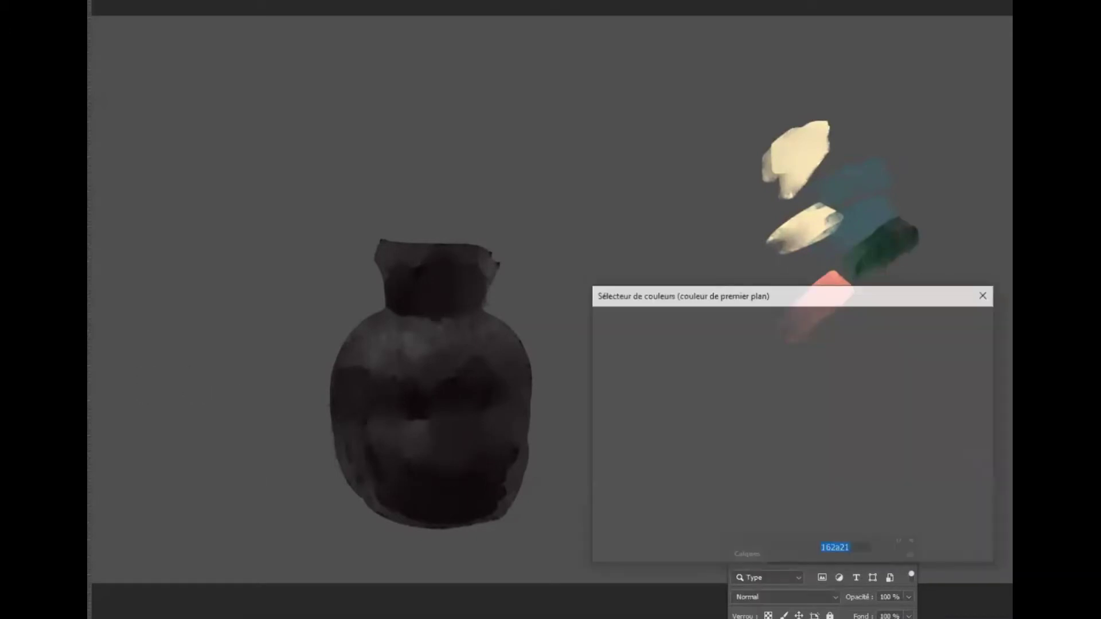
left_click_drag(792, 376, 793, 340)
left_click(752, 456)
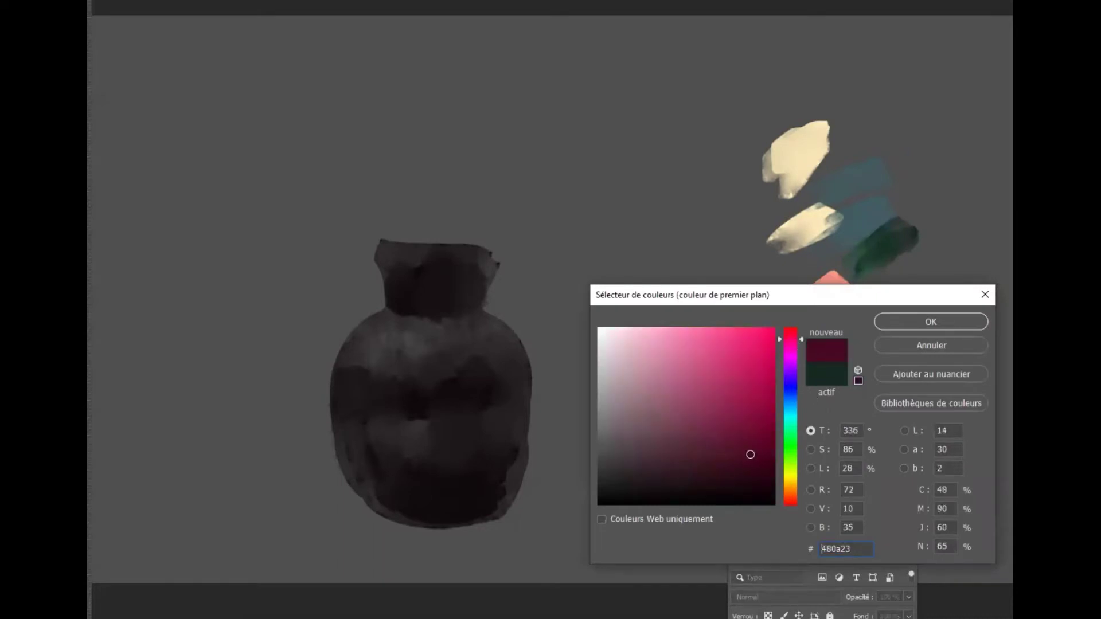
left_click(754, 466)
left_click(901, 321)
mouse_move(858, 294)
left_mouse_down()
mouse_move(817, 332)
mouse_move(866, 300)
mouse_move(896, 316)
left_mouse_up()
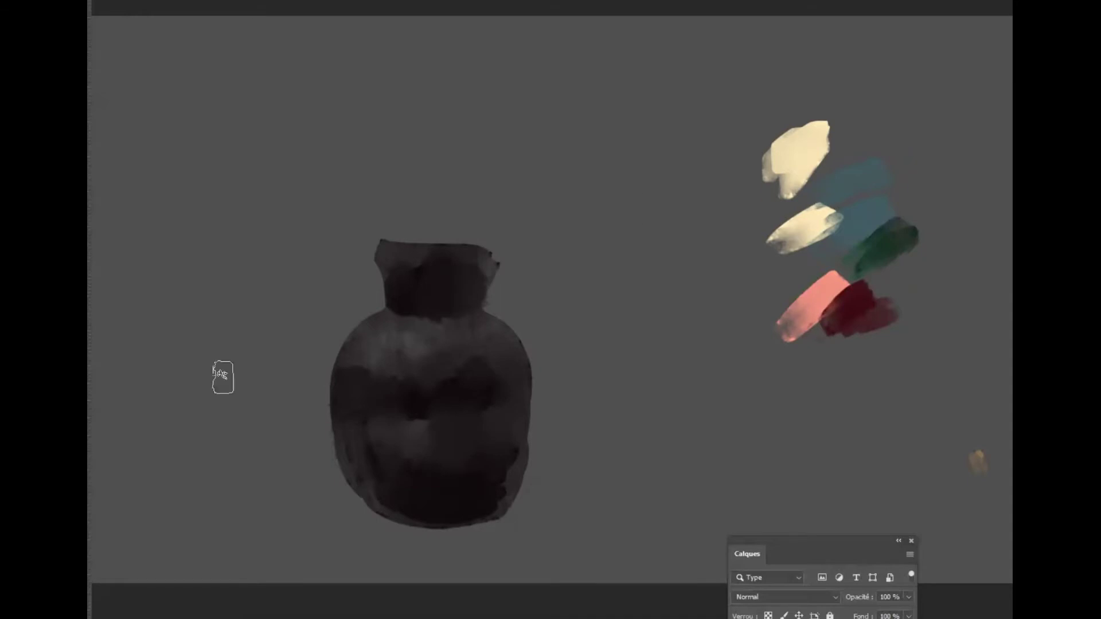
Step: Set the foreground colour to a warm orange and paint swatches over and below the upper pale yellow swatch
key("n")
left_click_drag(793, 459, 793, 490)
left_click_drag(735, 361, 733, 353)
left_click(922, 325)
mouse_move(783, 179)
left_mouse_down()
mouse_move(786, 167)
mouse_move(743, 200)
mouse_move(765, 203)
mouse_move(765, 217)
mouse_move(793, 190)
left_mouse_up()
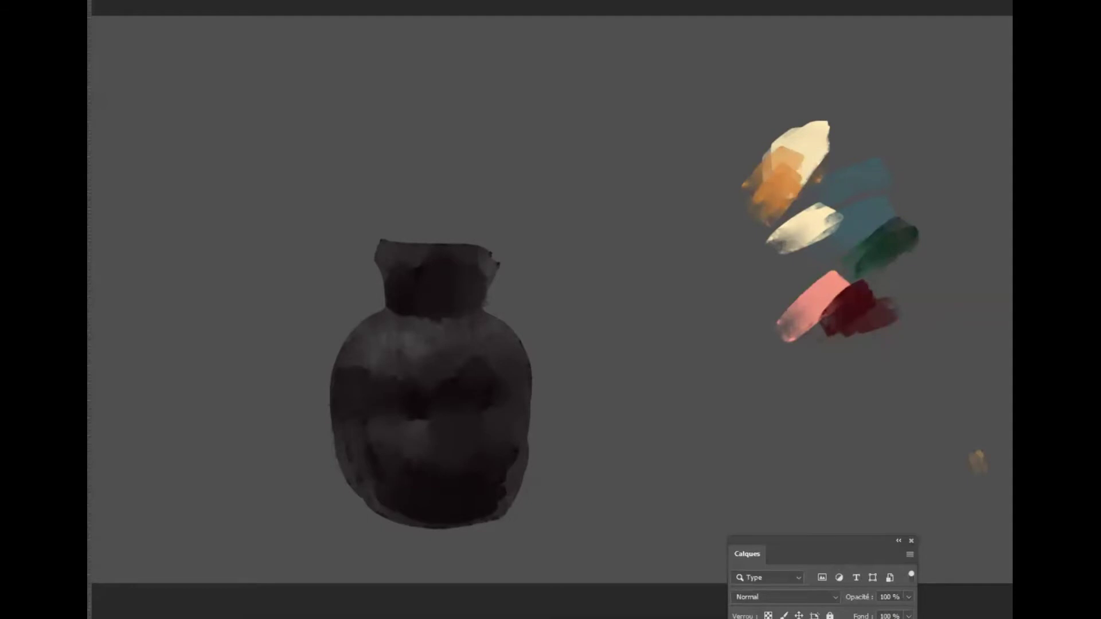
left_click_drag(751, 241, 766, 210)
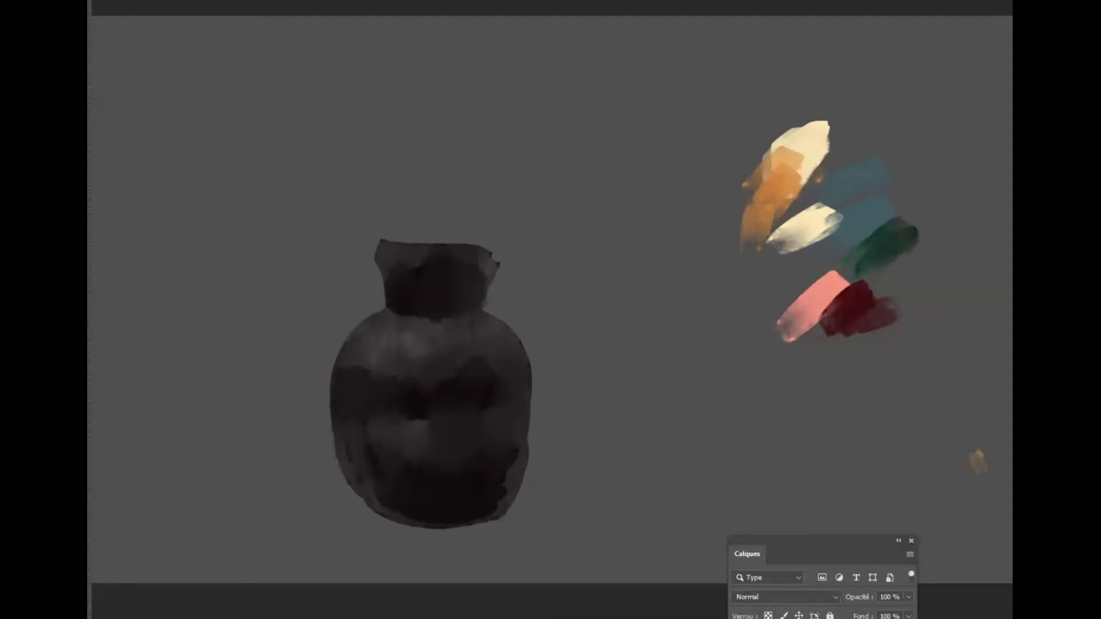
Step: Set the foreground colour to coral ff826d and paint swatches around the lower edge of the orange ones
key("n")
left_click_drag(793, 491, 793, 500)
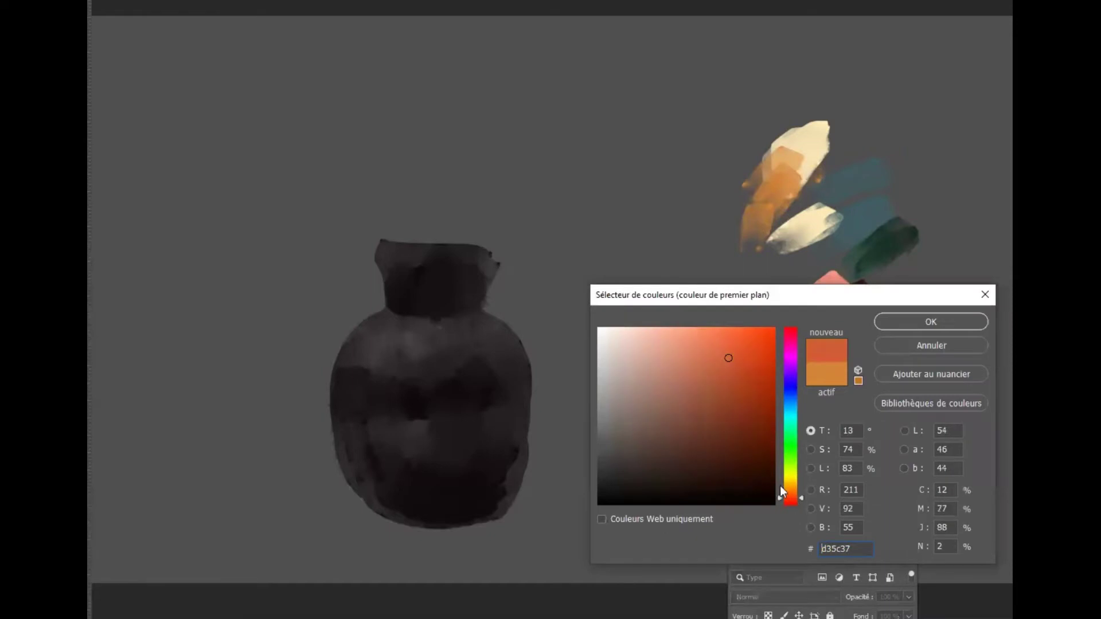
left_click(688, 344)
left_click(921, 318)
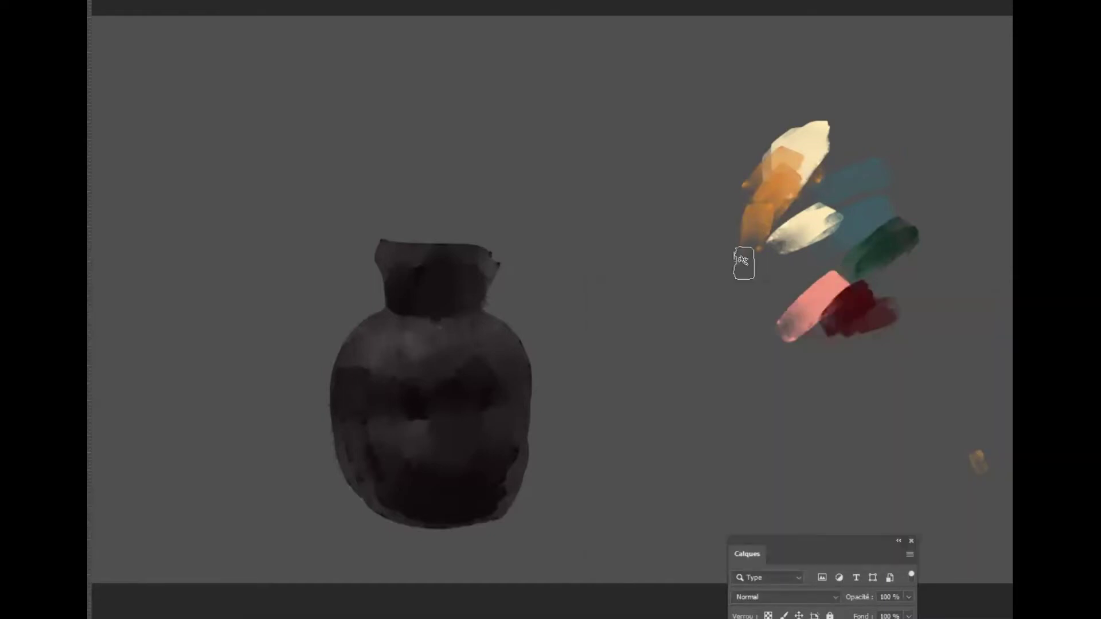
left_click_drag(738, 258, 721, 260)
left_click_drag(744, 190, 741, 198)
left_click_drag(767, 272, 784, 267)
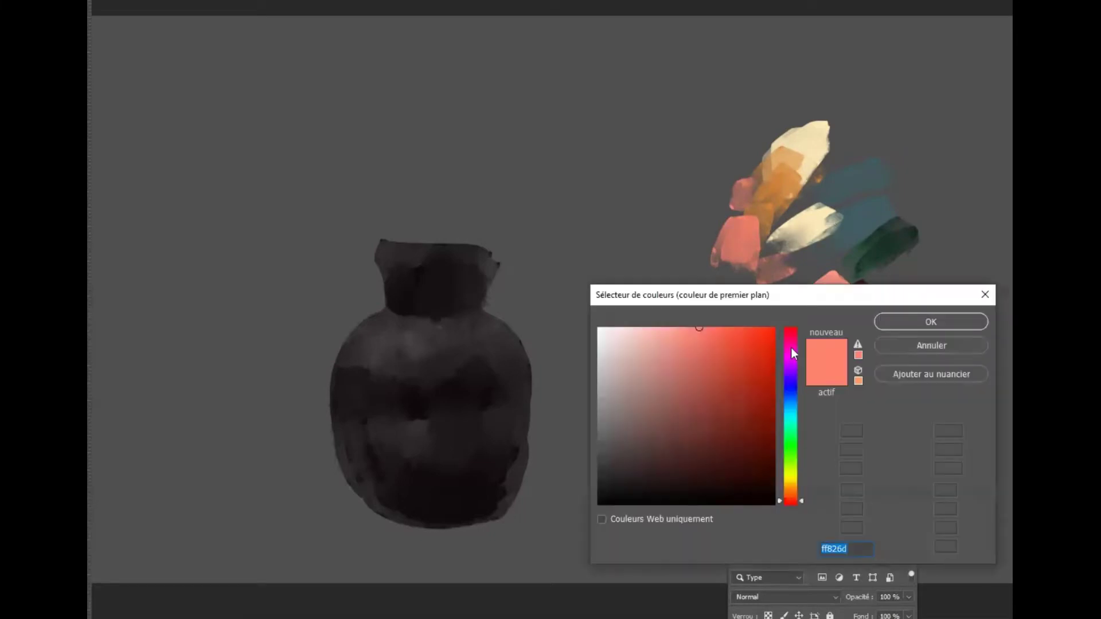
Step: Set the foreground colour to reddish brown 8e5c41 and paint a broad swatch below the coral and salmon ones
left_click_drag(793, 490, 792, 498)
left_click(713, 378)
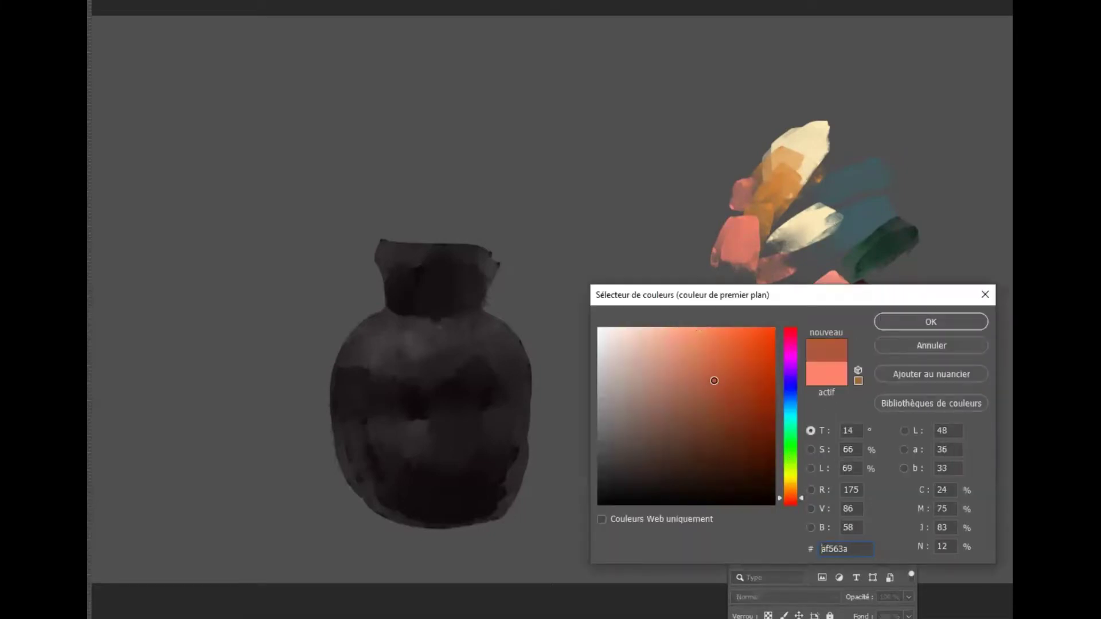
left_click(724, 361)
left_click_drag(791, 490, 792, 495)
mouse_move(693, 384)
left_mouse_down()
mouse_move(684, 403)
mouse_move(691, 390)
mouse_move(695, 407)
left_mouse_up()
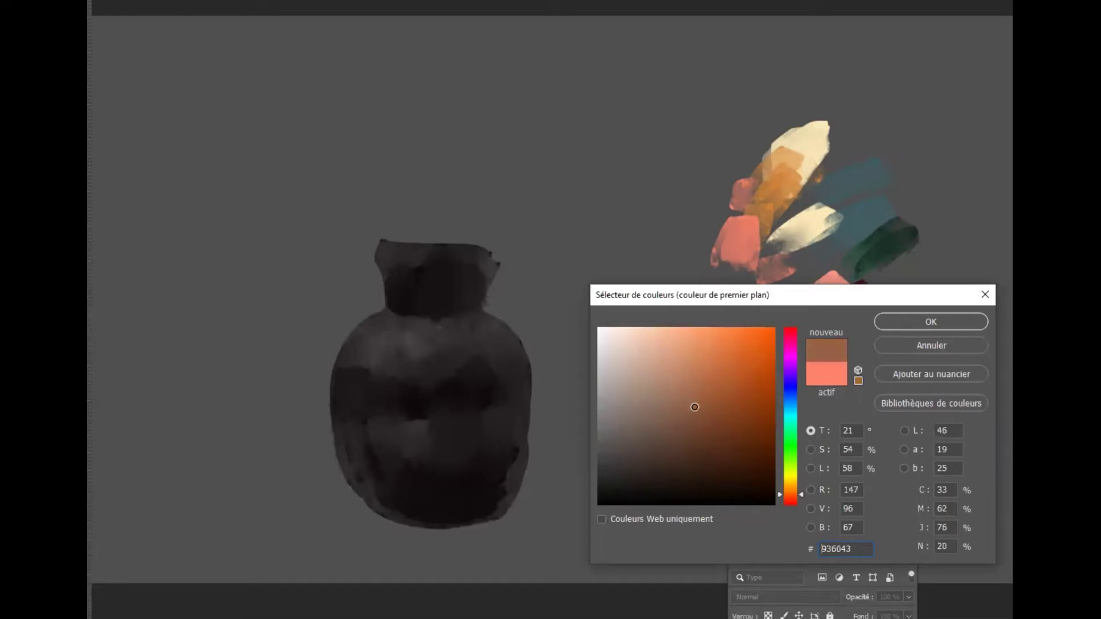
left_click(915, 321)
mouse_move(727, 327)
left_mouse_down()
mouse_move(746, 315)
mouse_move(740, 332)
mouse_move(739, 306)
mouse_move(772, 326)
mouse_move(817, 391)
mouse_move(858, 381)
mouse_move(776, 397)
mouse_move(820, 389)
left_mouse_up()
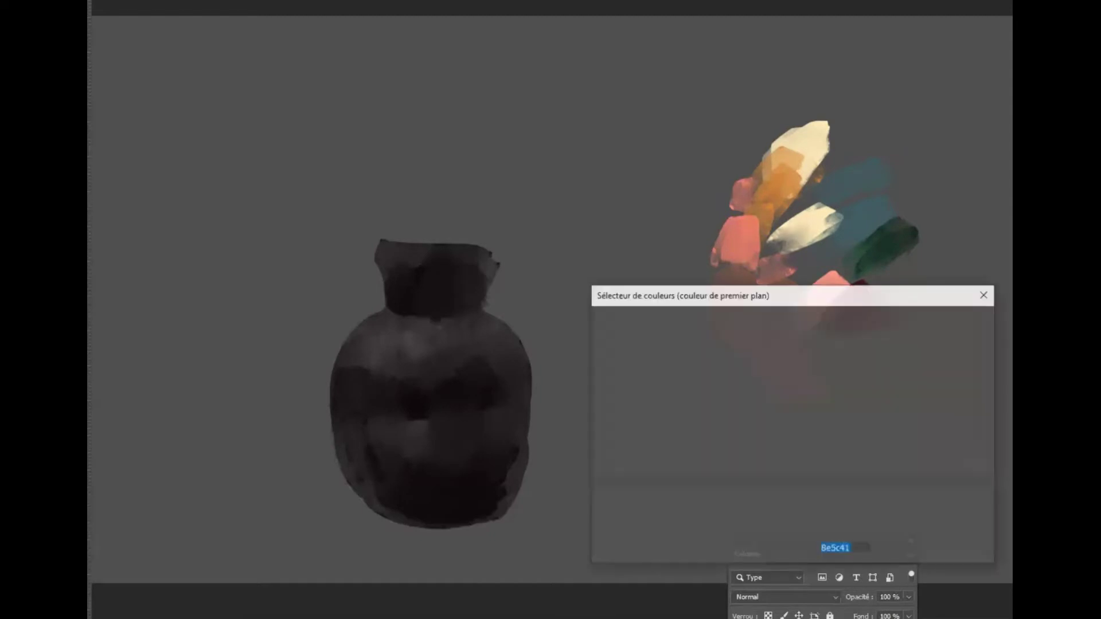
Step: Set the foreground colour to a medium leaf green and paint a swatch beside the dark green one
left_click_drag(791, 442, 791, 449)
mouse_move(676, 400)
left_mouse_down()
mouse_move(659, 393)
mouse_move(659, 405)
left_mouse_up()
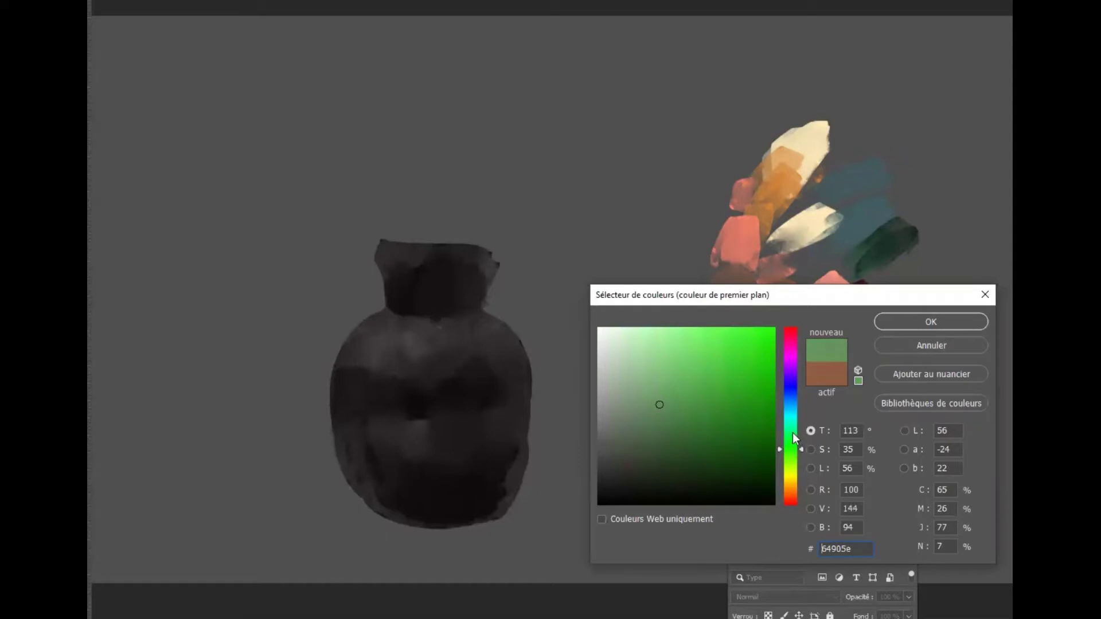
left_click(793, 459)
left_click(679, 429)
left_click(930, 323)
mouse_move(919, 266)
left_mouse_down()
mouse_move(929, 307)
mouse_move(955, 304)
left_mouse_up()
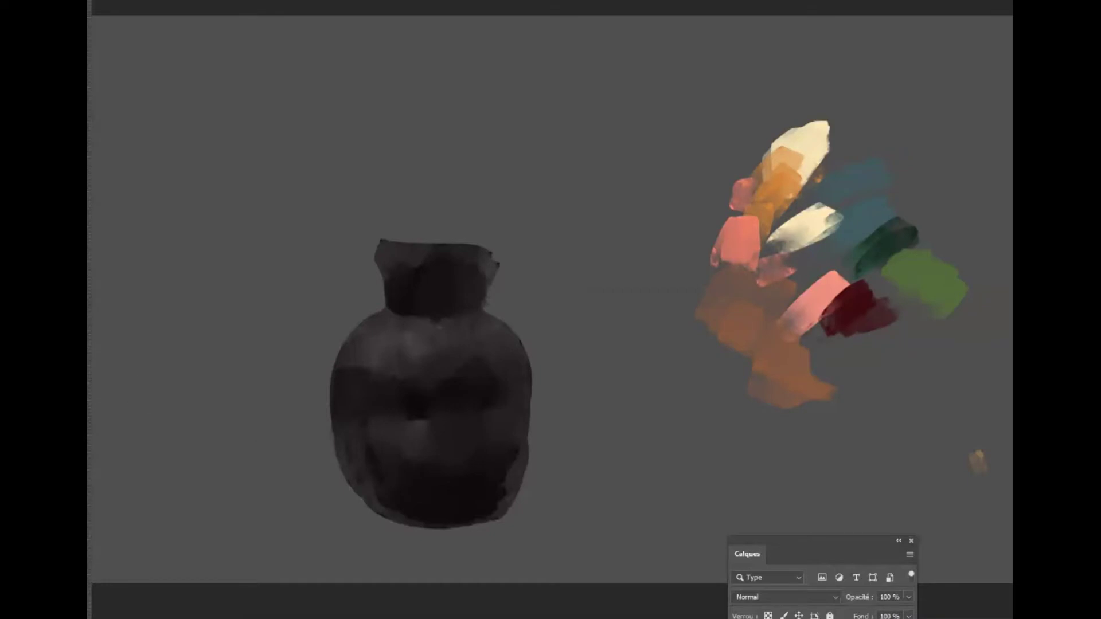
Step: Set the foreground colour to a light yellow-green and paint a swatch over the lower edge of the leaf green one
left_click_drag(791, 459, 790, 466)
left_click(696, 429)
left_click(922, 321)
left_click(680, 381)
left_click(912, 322)
left_click_drag(937, 315, 916, 346)
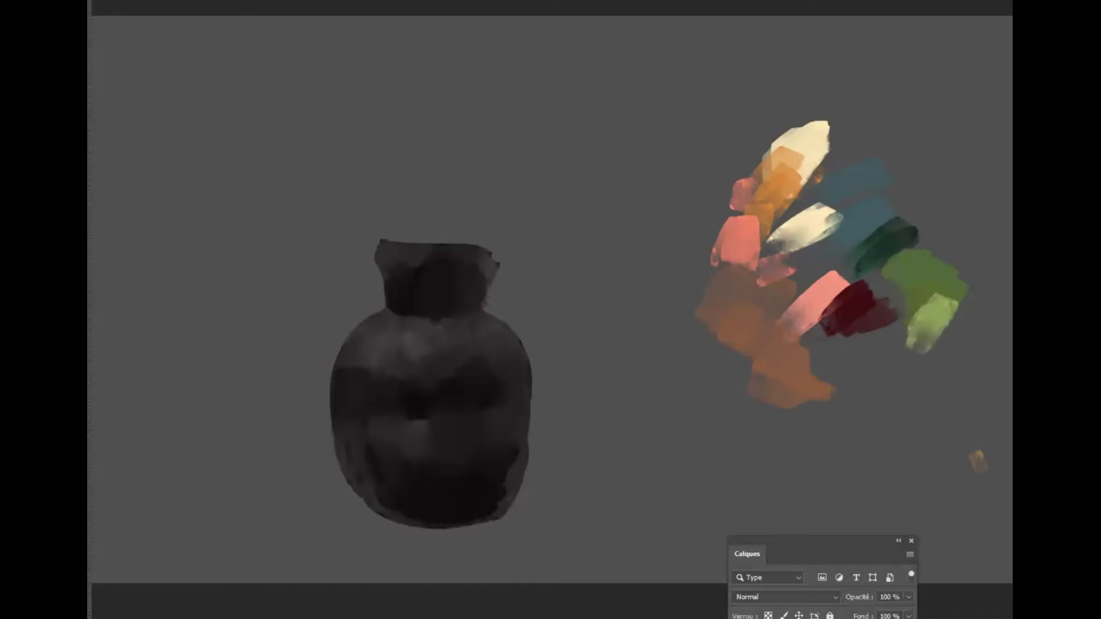
Step: Set the foreground colour to very dark green 081b0e and paint a swatch below the light yellow-green one
left_click(729, 482)
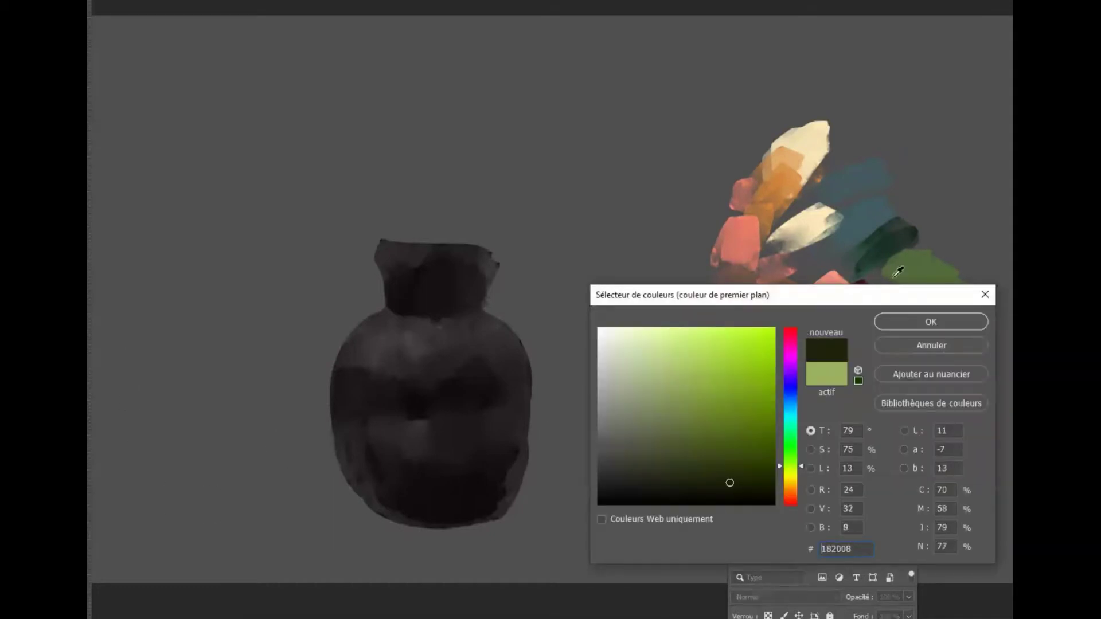
left_click(792, 437)
left_click_drag(749, 465, 720, 475)
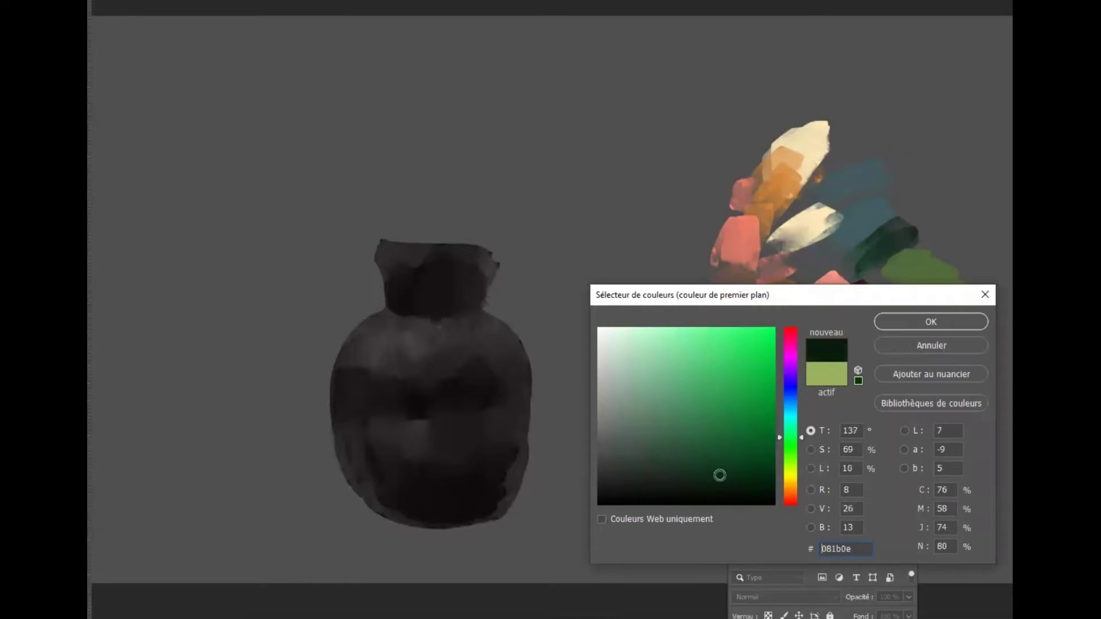
left_click(930, 322)
left_click_drag(920, 336, 894, 370)
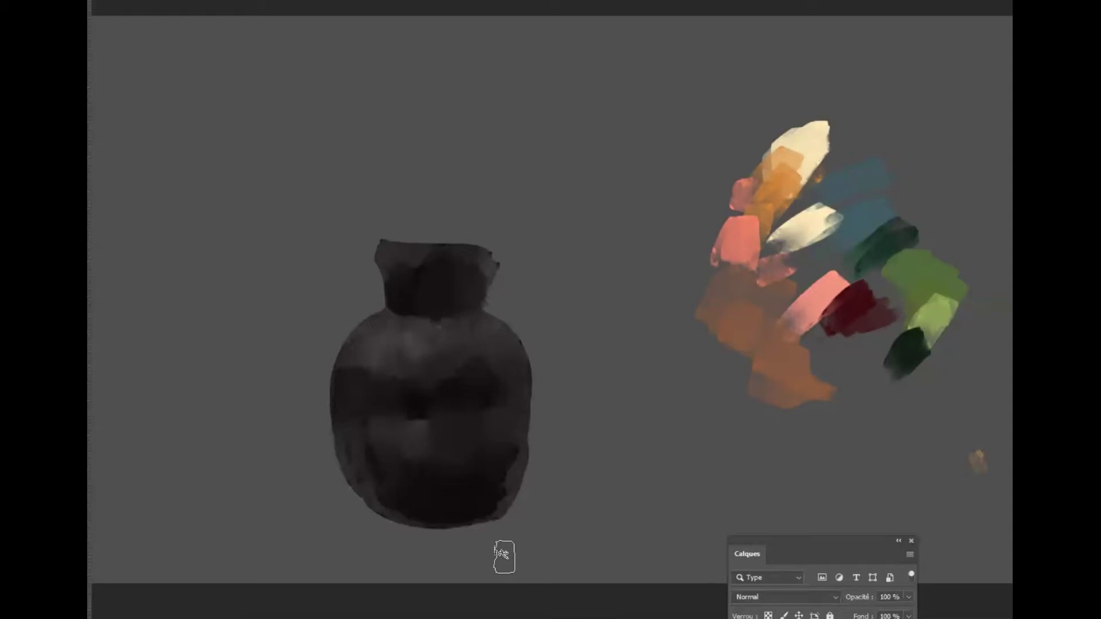
Step: Sample the palette's green and reddish brown and paint a thin ground strip under the vase and strokes beside its base
left_click(930, 315, "alt")
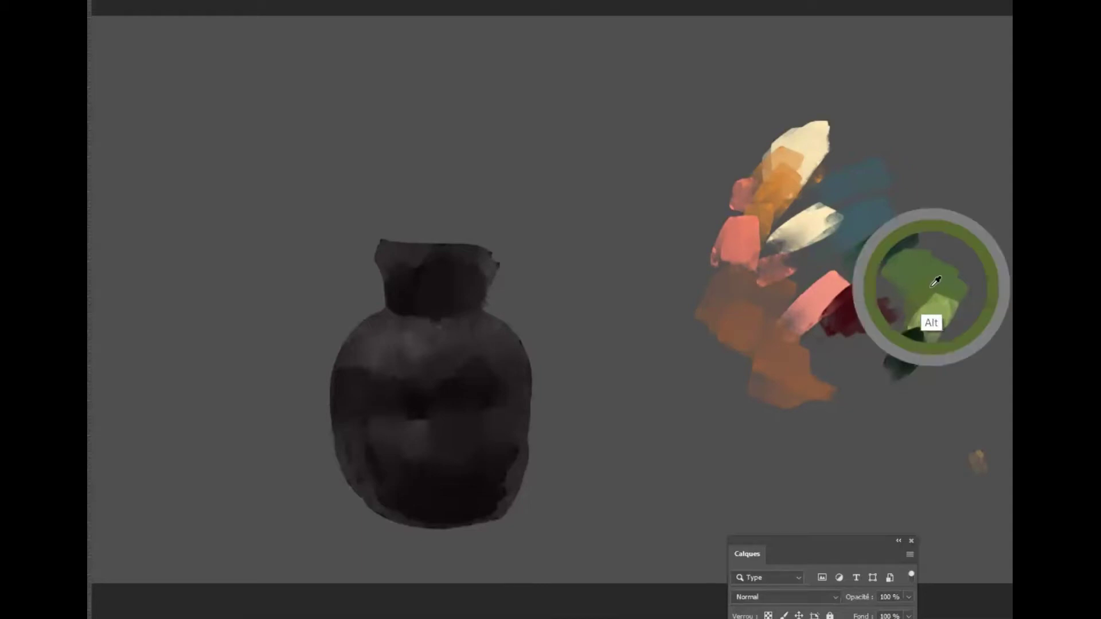
mouse_move(385, 548)
left_mouse_down()
mouse_move(507, 533)
mouse_move(432, 560)
mouse_move(421, 545)
mouse_move(375, 546)
left_mouse_up()
left_click(794, 370, "alt")
mouse_move(308, 535)
left_mouse_down()
mouse_move(285, 509)
mouse_move(304, 473)
left_mouse_up()
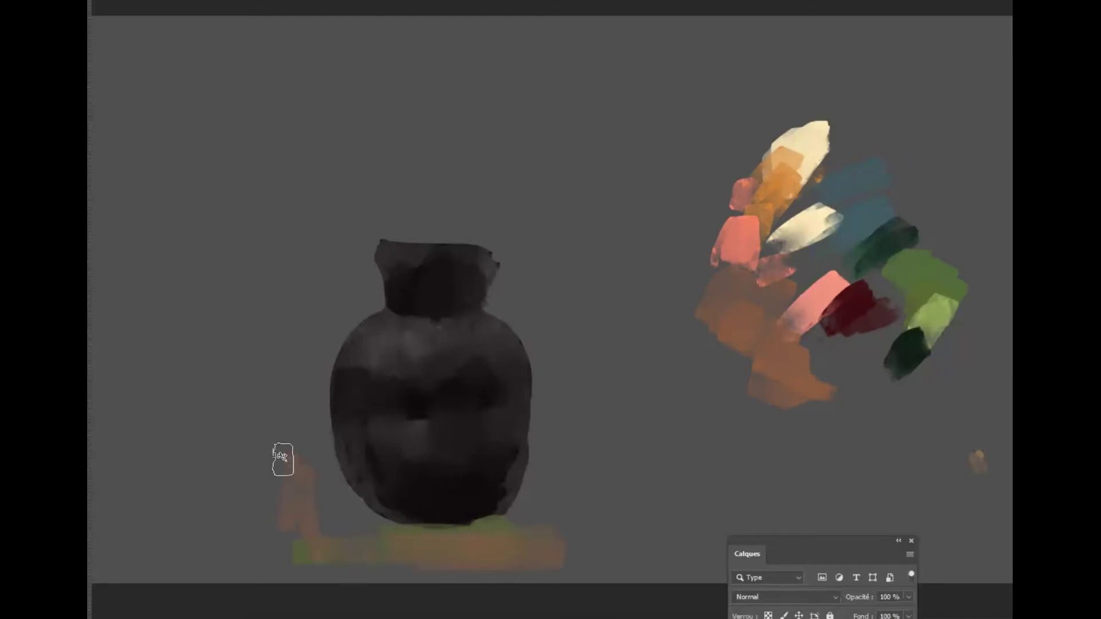
Step: Set the foreground colour to very dark brown 1d0f0c, add a palette swatch, and block in the background on both sides of the vase
key("n")
left_click_drag(796, 442, 795, 500)
mouse_move(745, 476)
left_mouse_down()
mouse_move(724, 482)
mouse_move(718, 471)
mouse_move(701, 484)
left_mouse_up()
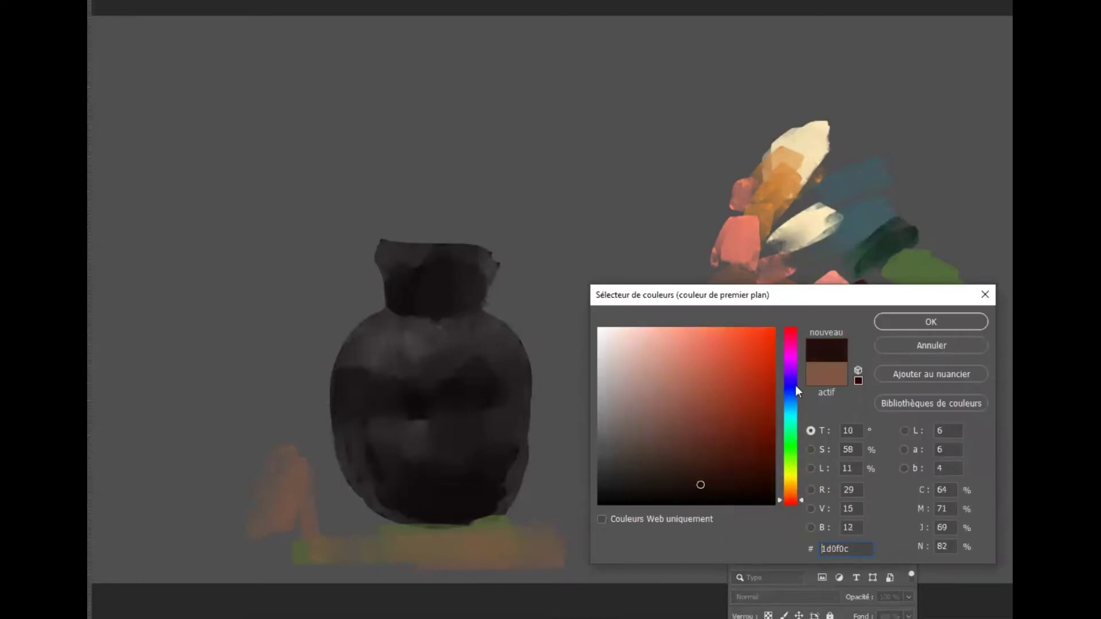
left_click(945, 321)
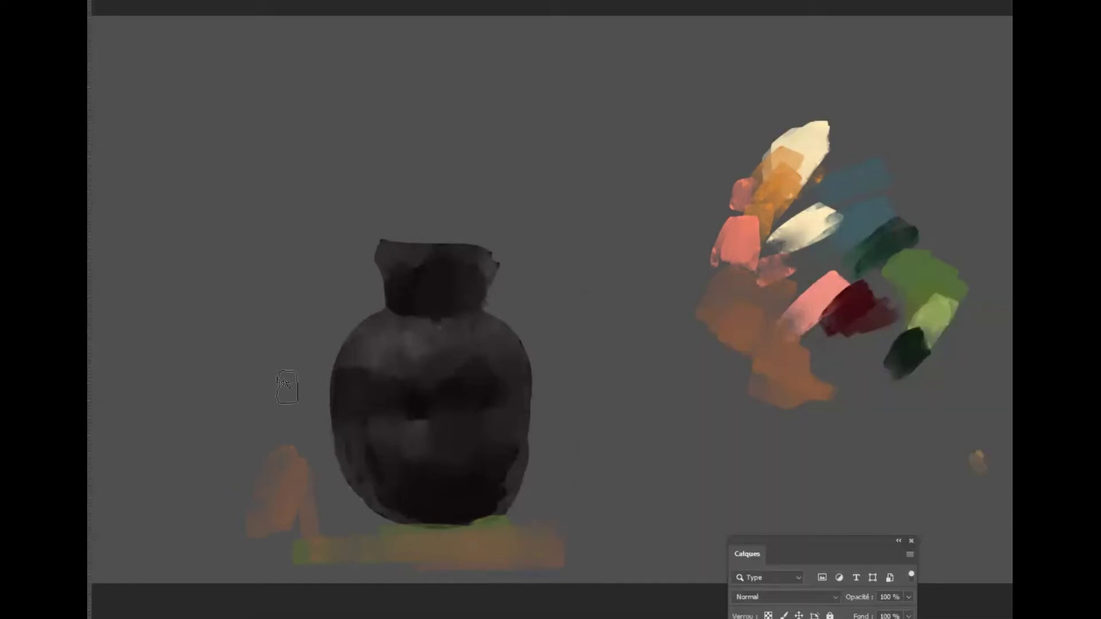
left_click_drag(284, 382, 312, 442)
left_click_drag(880, 373, 838, 414)
mouse_move(304, 346)
left_mouse_down()
mouse_move(322, 474)
mouse_move(293, 401)
mouse_move(237, 376)
mouse_move(187, 464)
mouse_move(135, 490)
left_mouse_up()
mouse_move(251, 360)
left_mouse_down()
mouse_move(290, 398)
mouse_move(360, 275)
mouse_move(226, 386)
mouse_move(252, 273)
left_mouse_up()
mouse_move(543, 314)
left_mouse_down()
mouse_move(505, 296)
mouse_move(545, 326)
mouse_move(557, 413)
mouse_move(549, 419)
mouse_move(547, 376)
mouse_move(537, 487)
mouse_move(600, 427)
mouse_move(591, 468)
mouse_move(557, 485)
mouse_move(575, 468)
mouse_move(567, 456)
mouse_move(583, 360)
mouse_move(561, 314)
mouse_move(581, 304)
mouse_move(610, 405)
mouse_move(590, 465)
mouse_move(546, 490)
mouse_move(650, 505)
mouse_move(577, 492)
left_mouse_up()
mouse_move(280, 332)
left_mouse_down()
mouse_move(206, 346)
mouse_move(176, 376)
left_mouse_up()
Step: Paint a reddish-brown patch in the background's upper left and blend it down into the dark brown with sampled tones
left_click(737, 320, "alt")
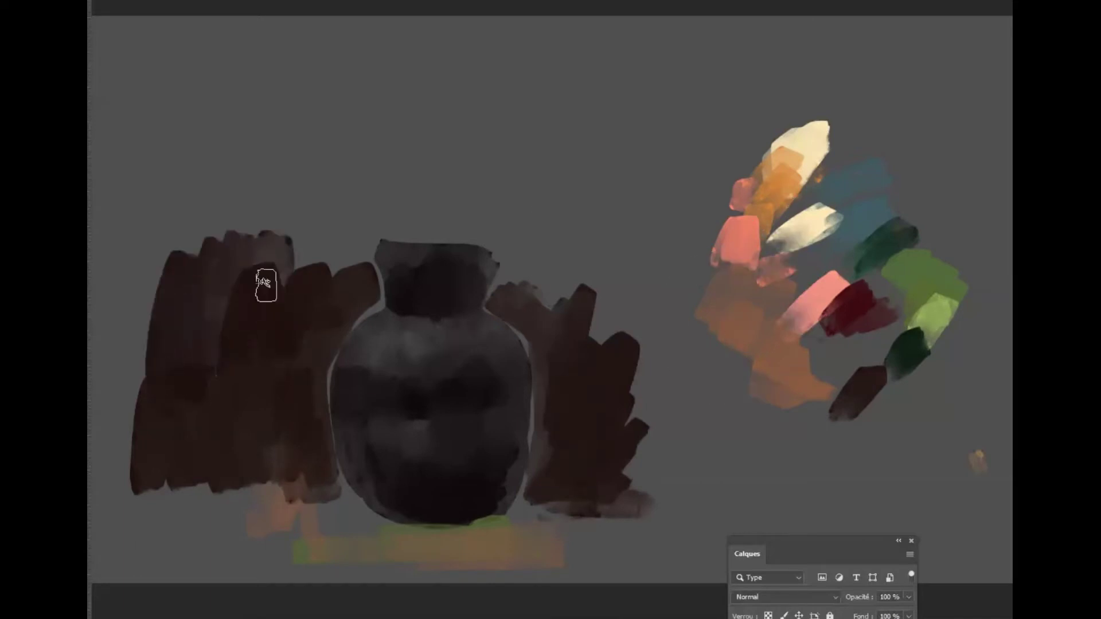
mouse_move(263, 283)
left_mouse_down()
mouse_move(219, 295)
mouse_move(234, 175)
mouse_move(295, 253)
mouse_move(229, 295)
mouse_move(260, 212)
left_mouse_up()
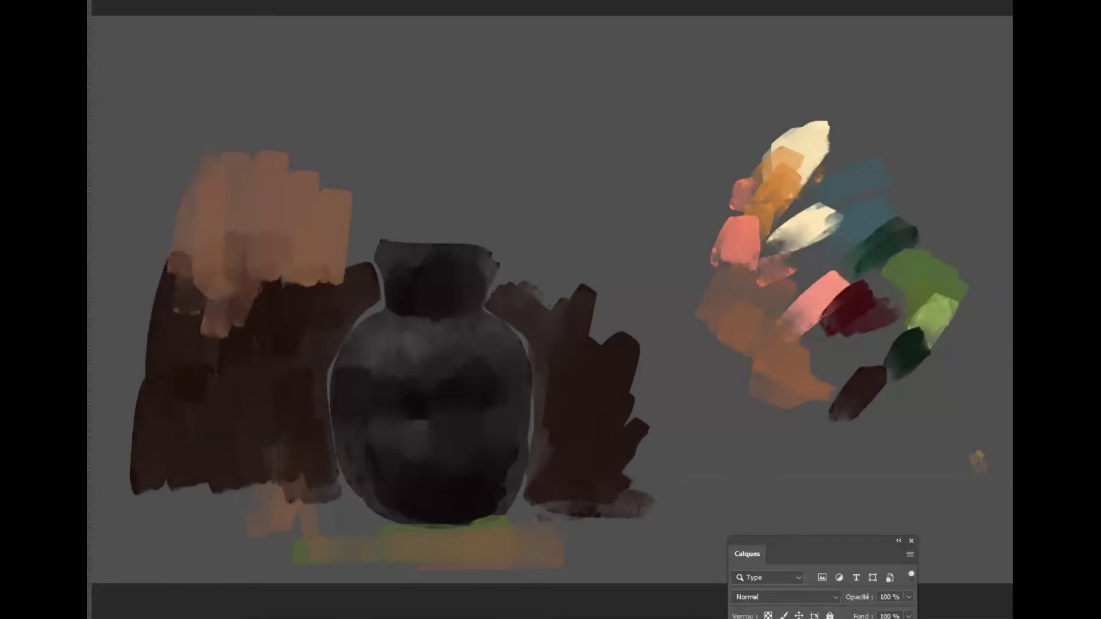
right_click(260, 211)
left_click(232, 241, "alt")
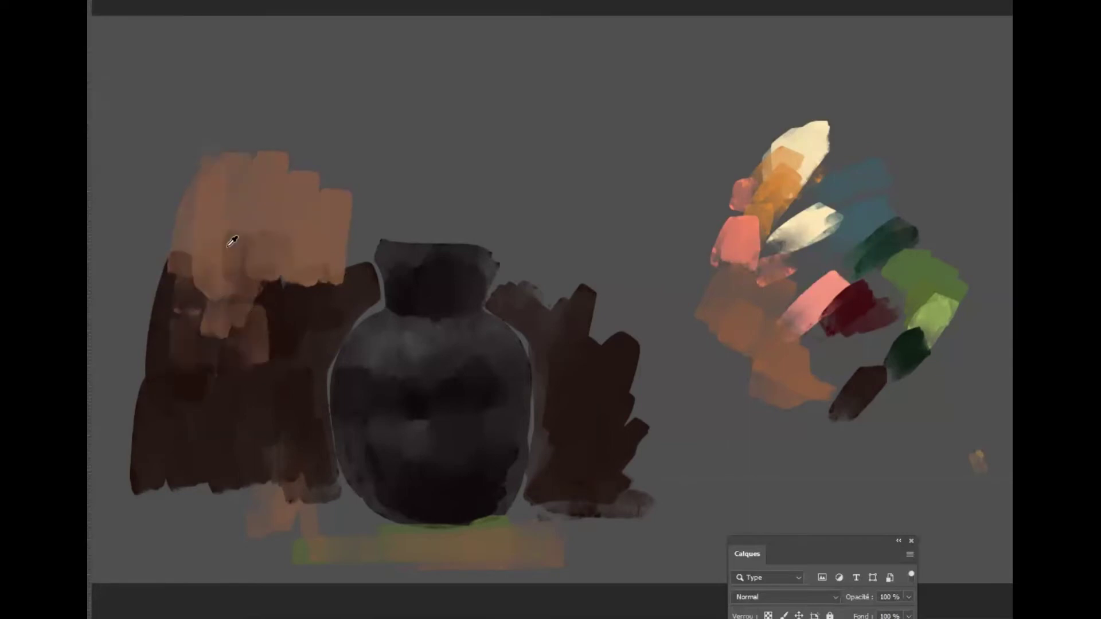
left_click_drag(213, 297, 232, 305)
left_click(264, 339, "alt")
left_click_drag(258, 173, 270, 350)
Step: Extend the background with a larger brush, using sampled dark and reddish browns at the far left, above the vase and along its right side
left_click(236, 400, "alt")
mouse_move(212, 371)
left_mouse_down()
mouse_move(180, 366)
mouse_move(175, 190)
left_mouse_up()
key("alt")
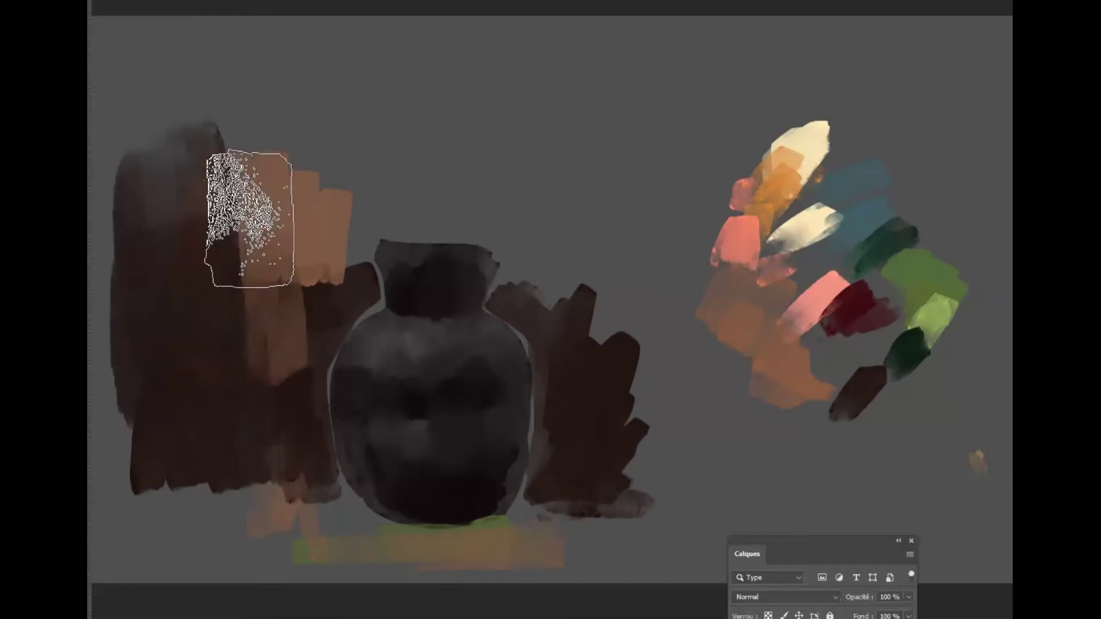
mouse_move(340, 180)
left_mouse_down()
mouse_move(356, 160)
mouse_move(595, 197)
mouse_move(580, 217)
left_mouse_up()
left_click(592, 361, "alt")
mouse_move(592, 361)
left_mouse_down()
mouse_move(609, 319)
mouse_move(614, 178)
mouse_move(516, 145)
mouse_move(666, 91)
mouse_move(636, 453)
mouse_move(537, 550)
mouse_move(275, 560)
mouse_move(601, 552)
mouse_move(216, 528)
mouse_move(258, 487)
mouse_move(172, 530)
mouse_move(608, 503)
mouse_move(636, 488)
left_mouse_up()
Step: Paint the ground around the vase's base in the palette's light green and tone it down with sampled background brown
left_click(934, 339, "alt")
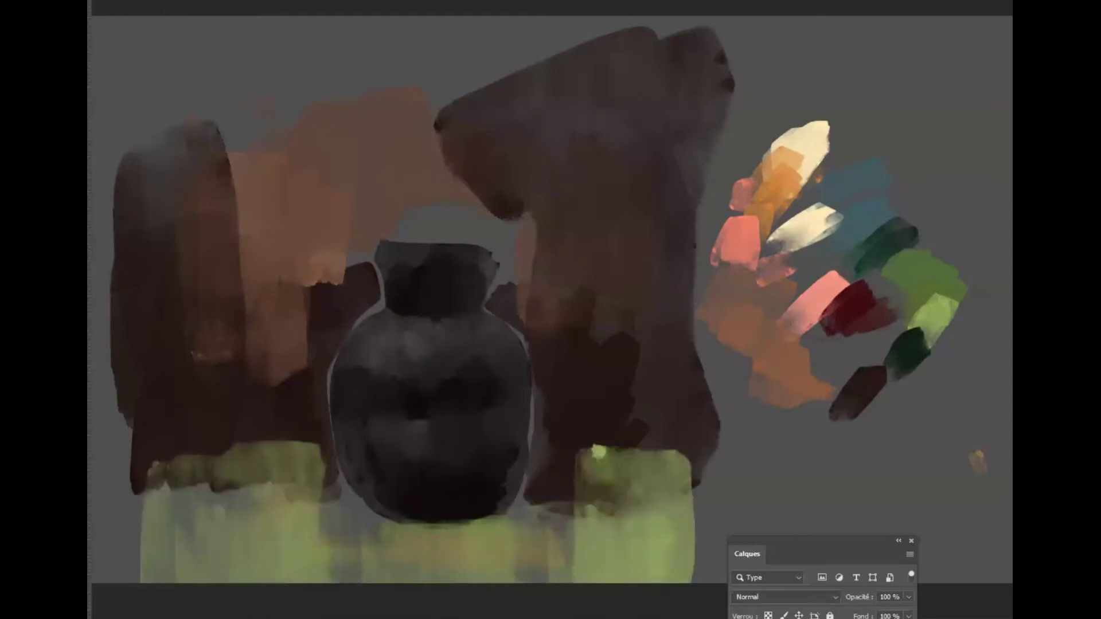
left_click(605, 290, "alt")
mouse_move(285, 528)
left_mouse_down()
mouse_move(169, 536)
mouse_move(401, 567)
mouse_move(453, 565)
mouse_move(456, 528)
mouse_move(554, 547)
mouse_move(627, 529)
mouse_move(560, 553)
mouse_move(676, 552)
mouse_move(606, 461)
mouse_move(631, 462)
left_mouse_up()
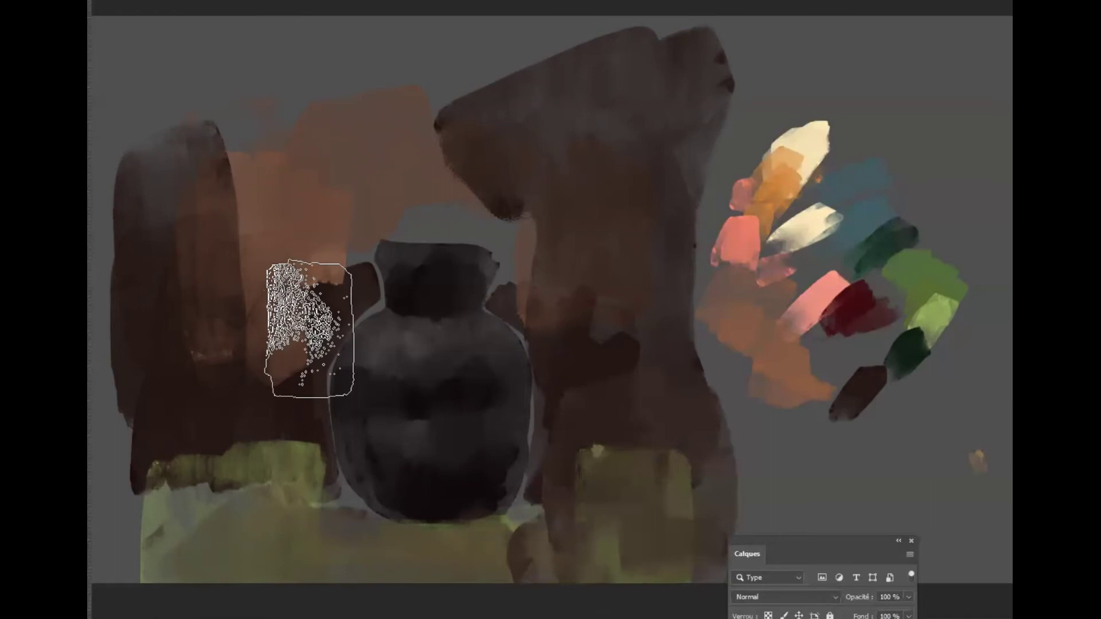
Step: Sample the palette's reddish brown and paint horizontal strokes over the green ground across the full width below the vase
left_click(133, 2)
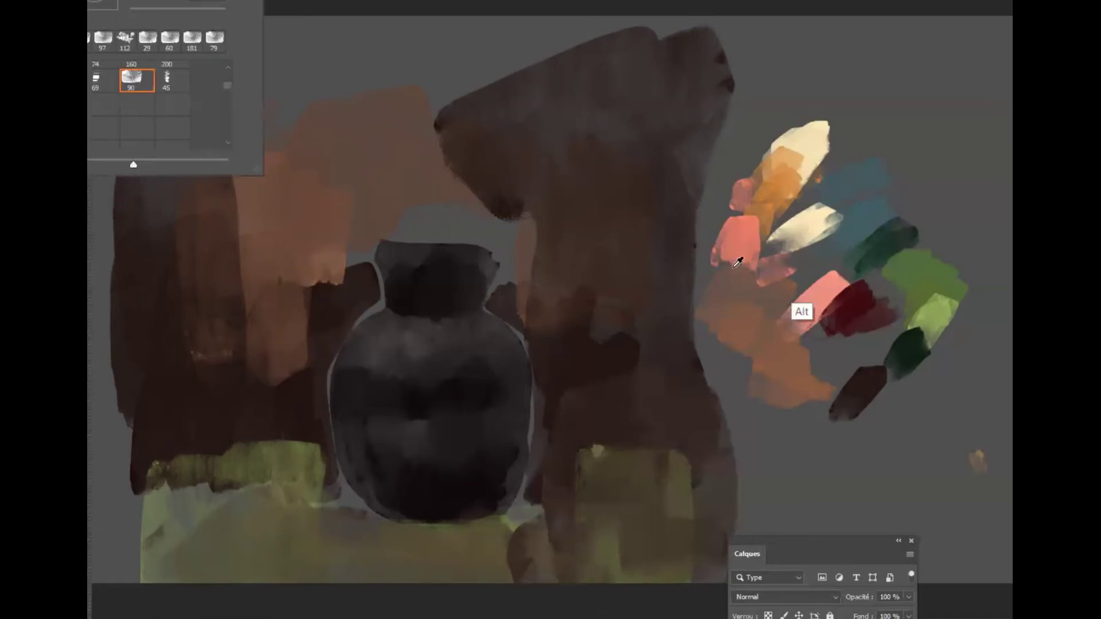
left_click(747, 314, "alt")
left_click_drag(548, 518, 631, 518)
left_click_drag(469, 533, 364, 543)
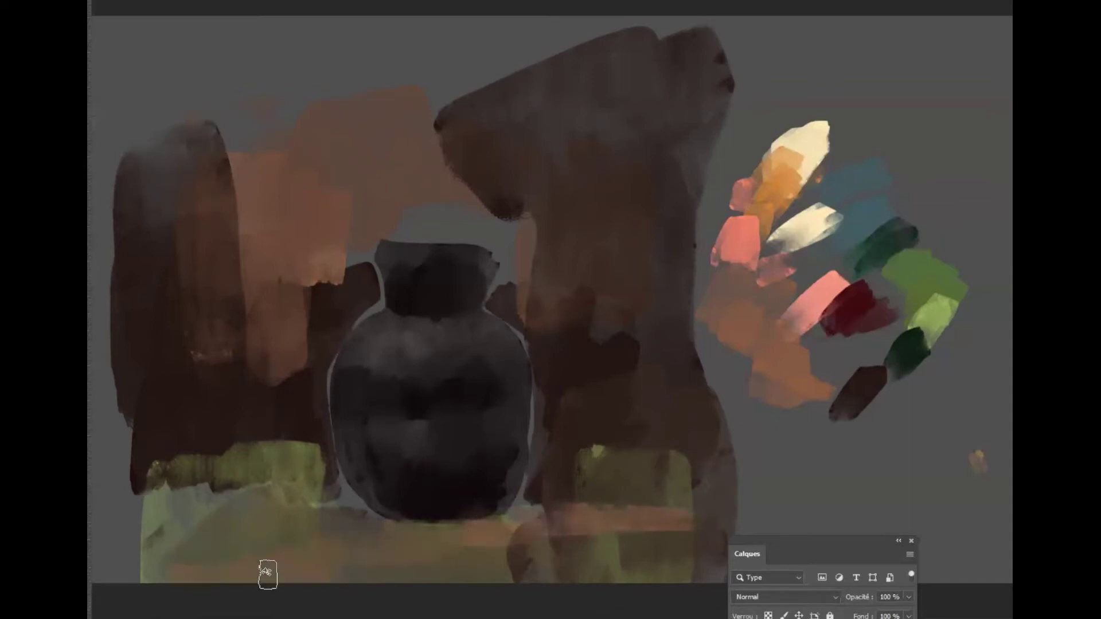
left_click_drag(280, 545, 163, 510)
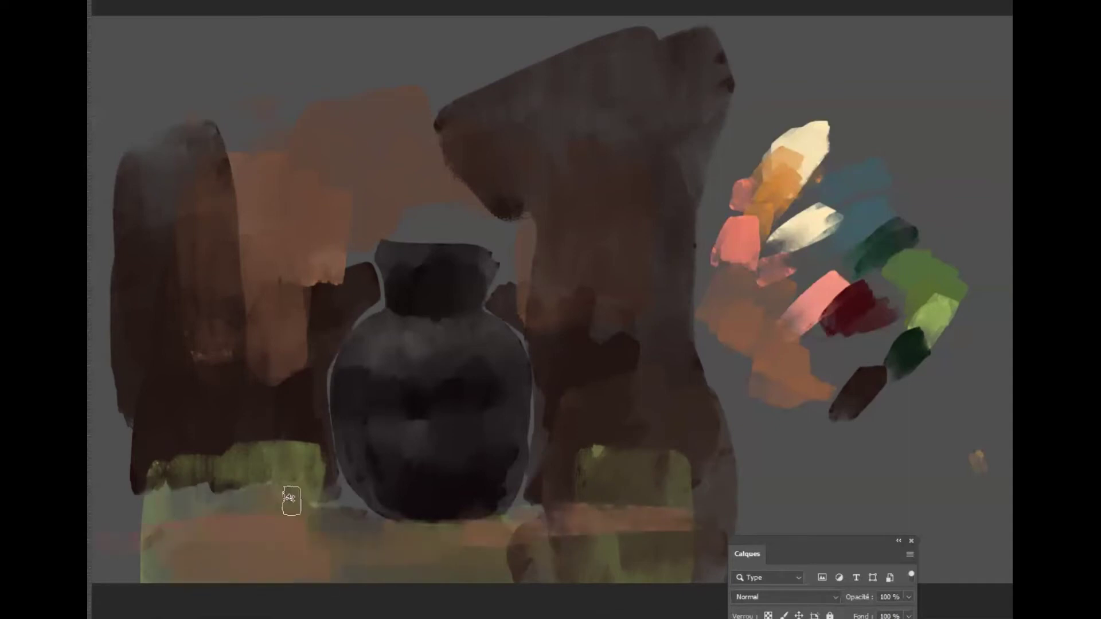
left_click_drag(476, 573, 378, 574)
left_click_drag(587, 556, 519, 555)
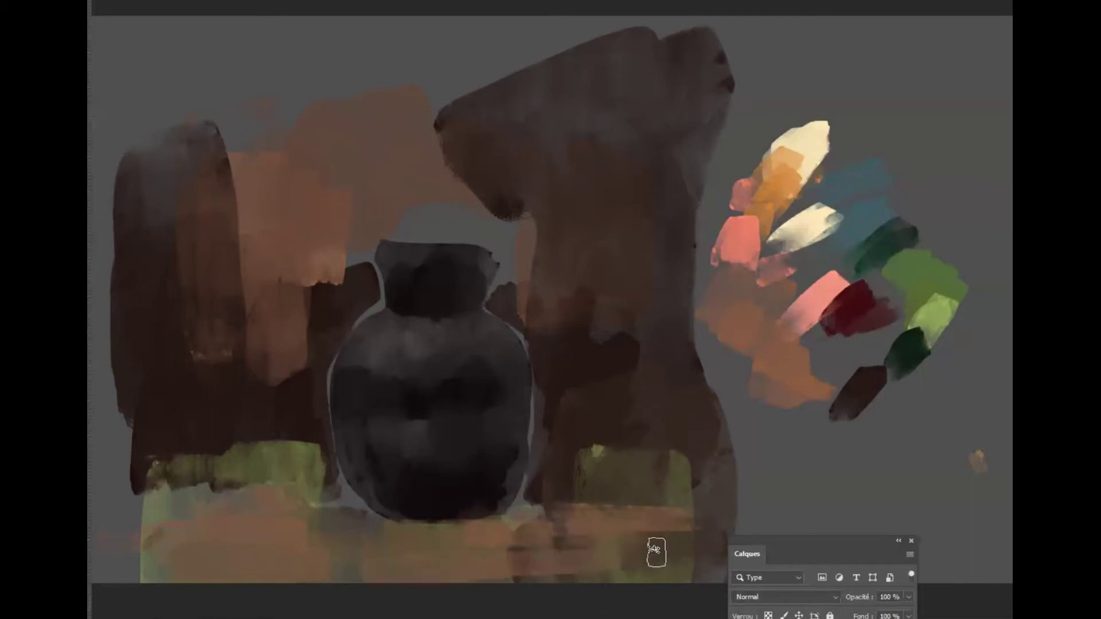
left_click_drag(694, 565, 507, 568)
left_click_drag(728, 572, 548, 558)
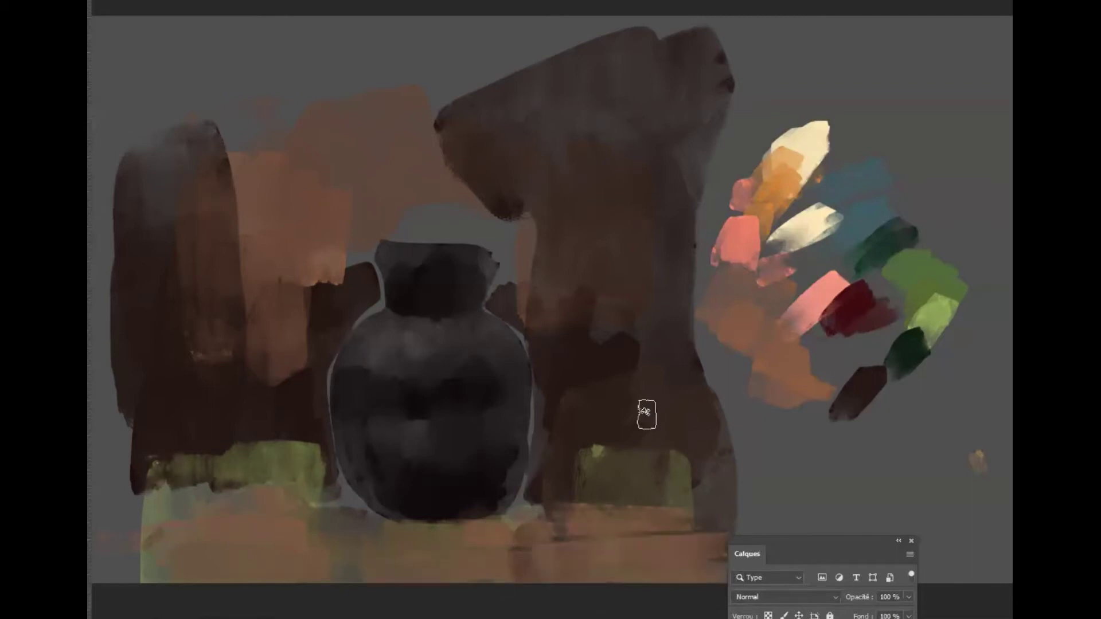
Step: Move the Layers panel off the painting and streak a more saturated orange-brown across the ground right of the vase
key("n")
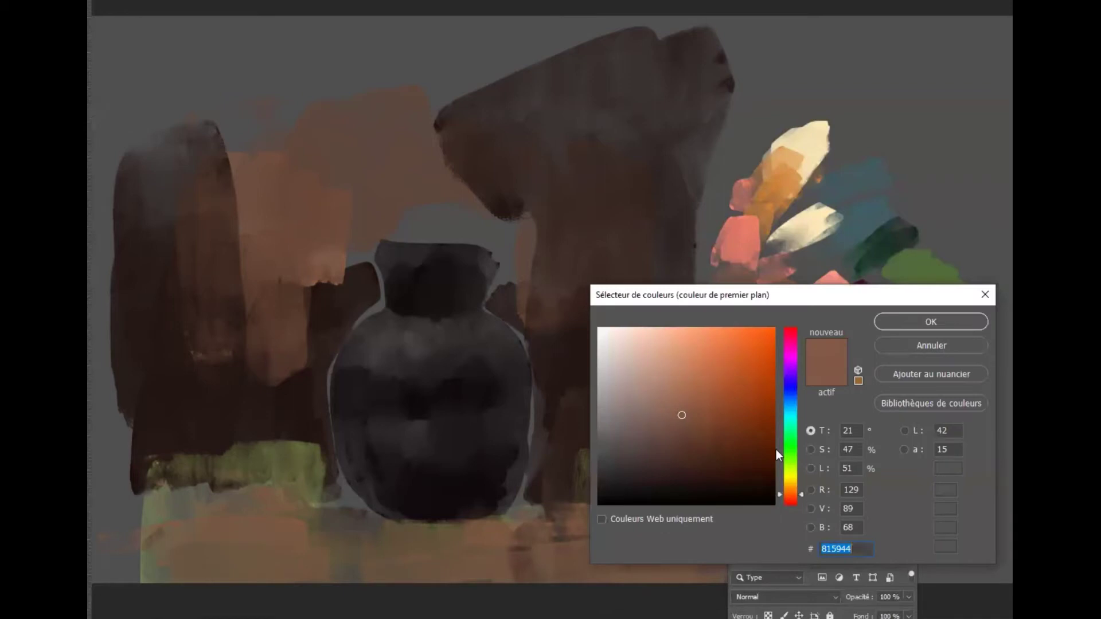
left_click(723, 437)
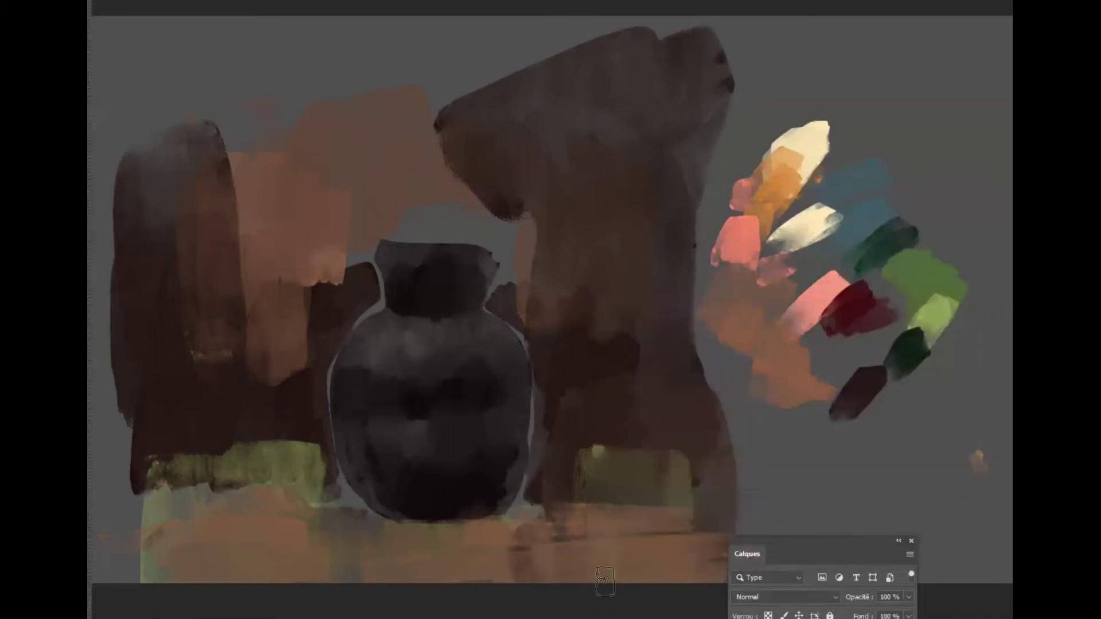
left_click(762, 577)
left_click(883, 555)
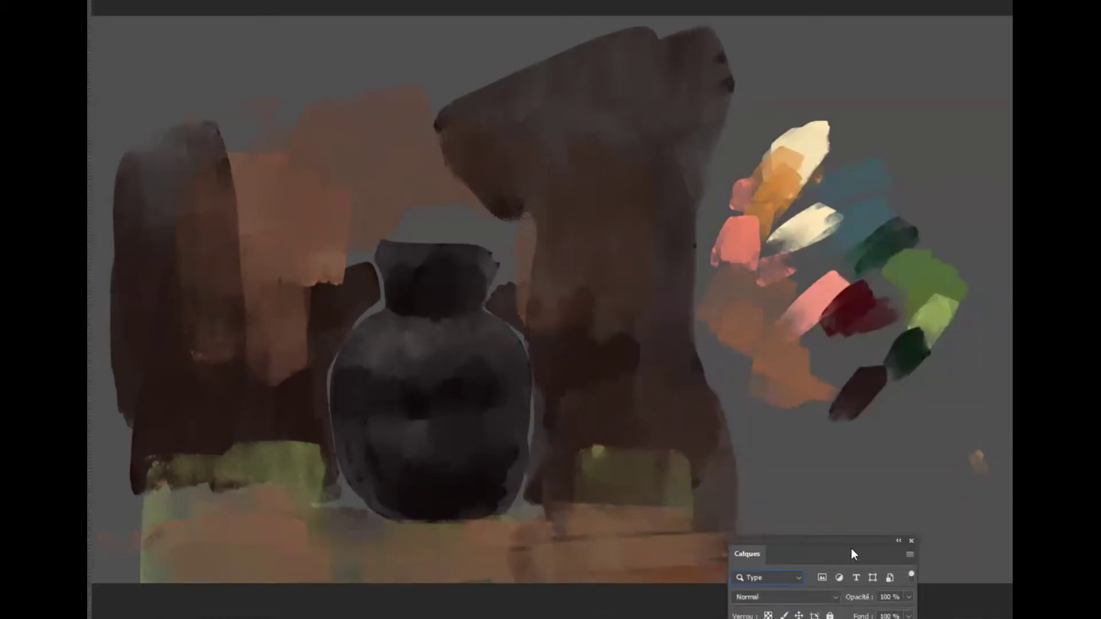
left_click_drag(851, 548, 1009, 576)
mouse_move(725, 560)
left_mouse_down()
mouse_move(610, 566)
mouse_move(663, 551)
mouse_move(567, 553)
mouse_move(728, 529)
mouse_move(482, 518)
mouse_move(726, 504)
mouse_move(581, 509)
left_mouse_up()
Step: Cover the background above and to the right of the vase with the orange-brown and bring it down the far left side
mouse_move(621, 461)
left_mouse_down()
mouse_move(592, 427)
mouse_move(595, 398)
mouse_move(656, 407)
mouse_move(582, 342)
mouse_move(659, 395)
mouse_move(627, 376)
mouse_move(536, 265)
mouse_move(532, 151)
mouse_move(553, 103)
mouse_move(342, 93)
mouse_move(476, 54)
mouse_move(620, 125)
mouse_move(617, 25)
left_mouse_up()
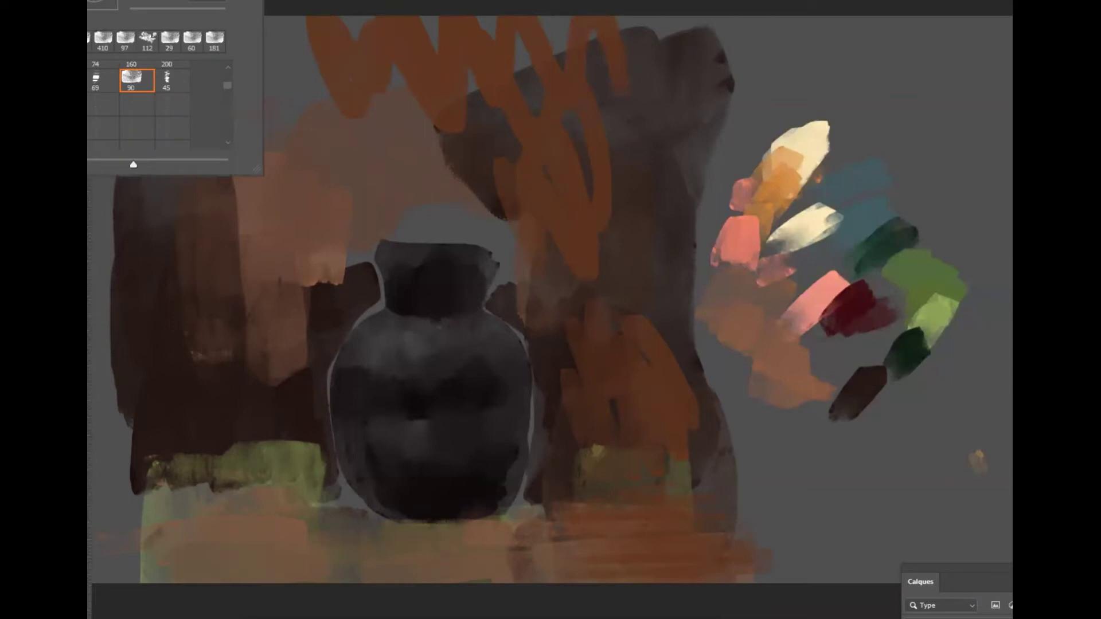
left_click_drag(512, 98, 448, 46)
mouse_move(282, 8)
left_mouse_down()
mouse_move(359, 25)
mouse_move(499, 206)
mouse_move(682, 45)
left_mouse_up()
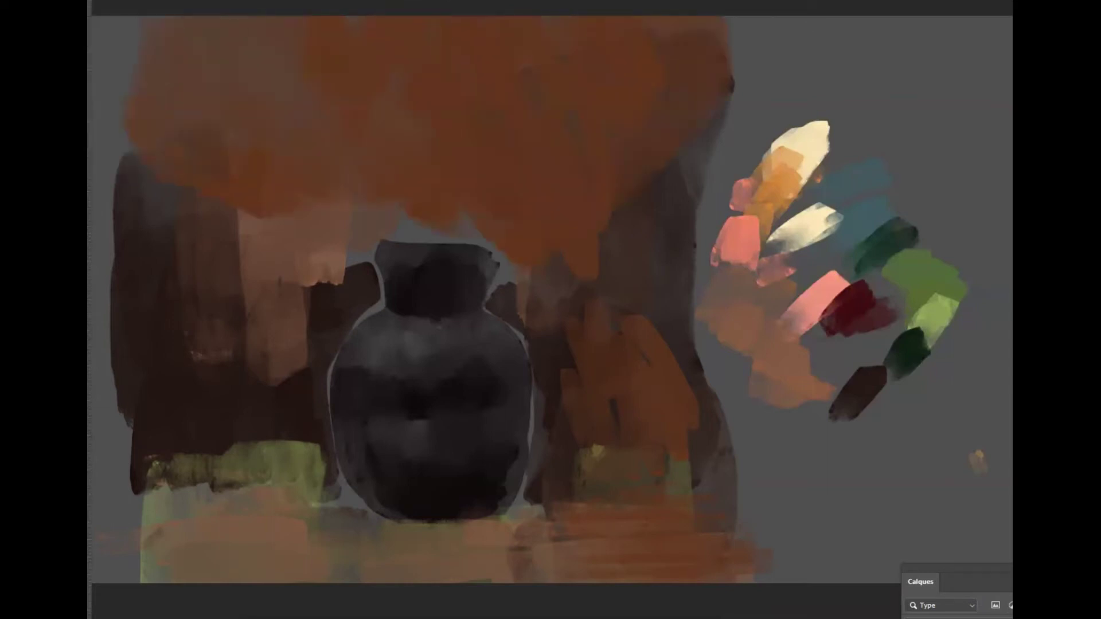
left_click_drag(243, 178, 242, 218)
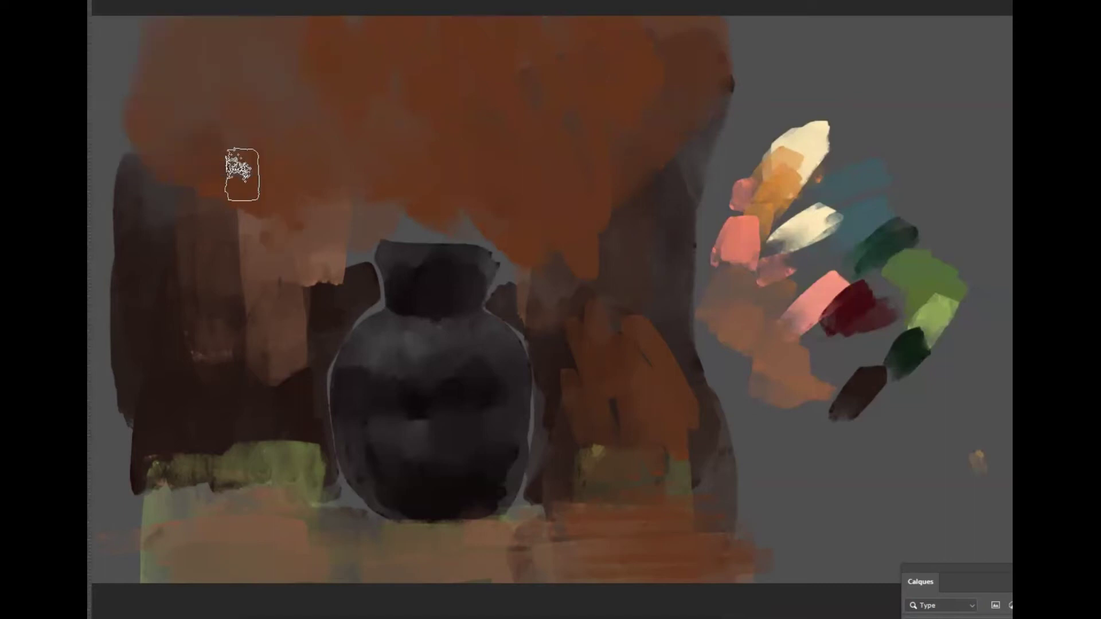
left_click_drag(148, 218, 176, 281)
Step: Sample the palette's dark red and add vertical dark red and brown strokes across the middle of the background on both sides
left_click(835, 344, "alt")
left_click_drag(221, 158, 234, 287)
left_click_drag(200, 218, 226, 289)
left_click_drag(137, 221, 197, 295)
mouse_move(308, 178)
left_mouse_down()
mouse_move(316, 258)
mouse_move(349, 165)
mouse_move(372, 226)
left_mouse_up()
left_click_drag(486, 103, 492, 169)
left_click_drag(645, 112, 654, 216)
left_click_drag(566, 270, 579, 150)
left_click_drag(645, 121, 706, 249)
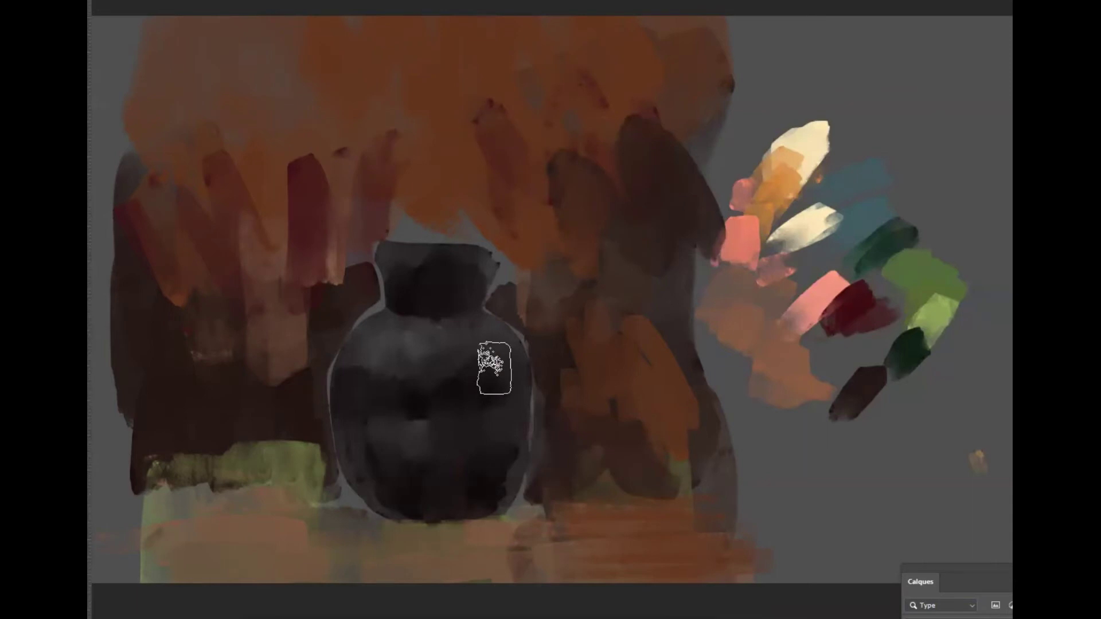
Step: Blend the left background, the green patch beside the vase and the lower right background softly into the dark tones
mouse_move(208, 213)
left_mouse_down()
mouse_move(220, 257)
mouse_move(201, 343)
mouse_move(179, 278)
mouse_move(171, 316)
mouse_move(150, 216)
mouse_move(139, 269)
mouse_move(199, 294)
left_mouse_up()
mouse_move(173, 453)
left_mouse_down()
mouse_move(275, 442)
mouse_move(302, 483)
left_mouse_up()
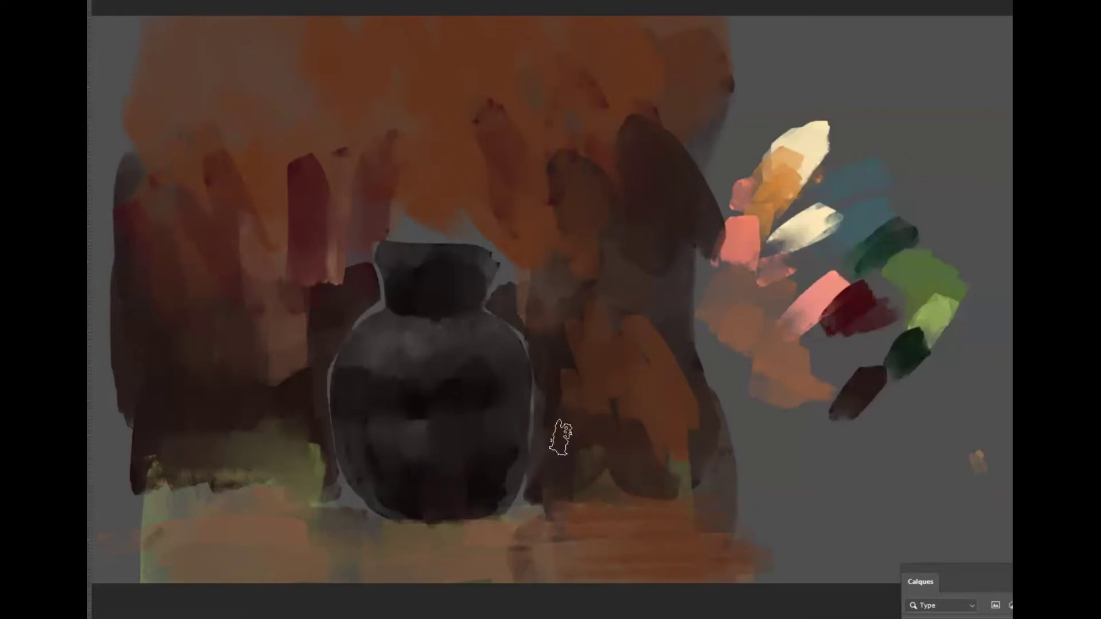
mouse_move(704, 436)
left_mouse_down()
mouse_move(716, 508)
mouse_move(605, 507)
mouse_move(735, 505)
left_mouse_up()
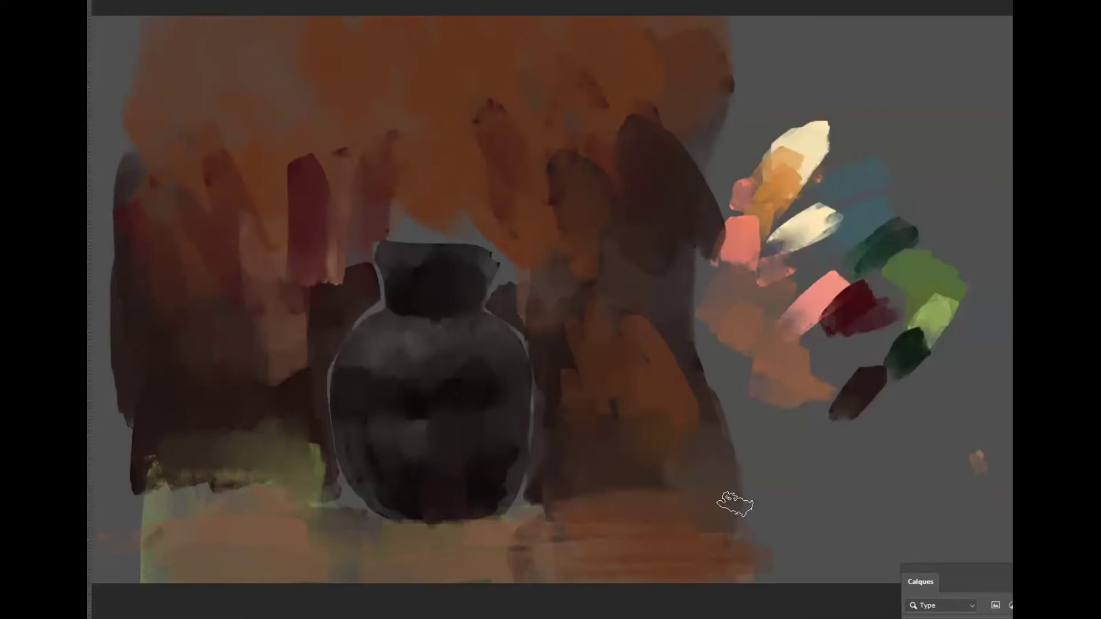
Step: Choose the size 160 brush preset, sample the palette's cream and paint the first two petal strokes above the vase's opening
right_click(114, 11)
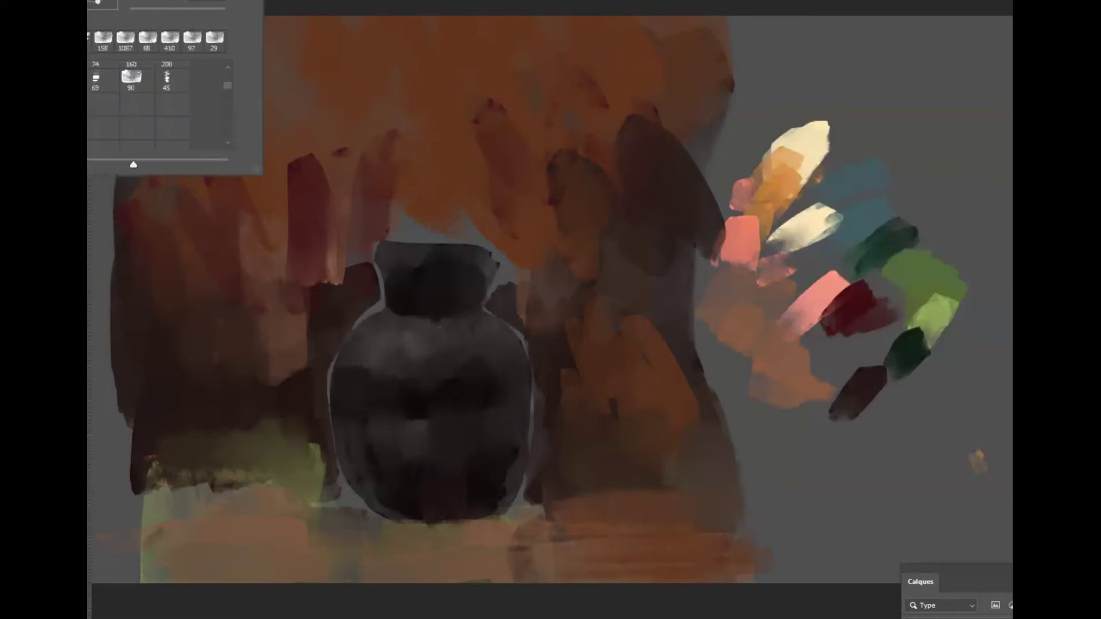
left_click(131, 81)
left_click(815, 139, "alt")
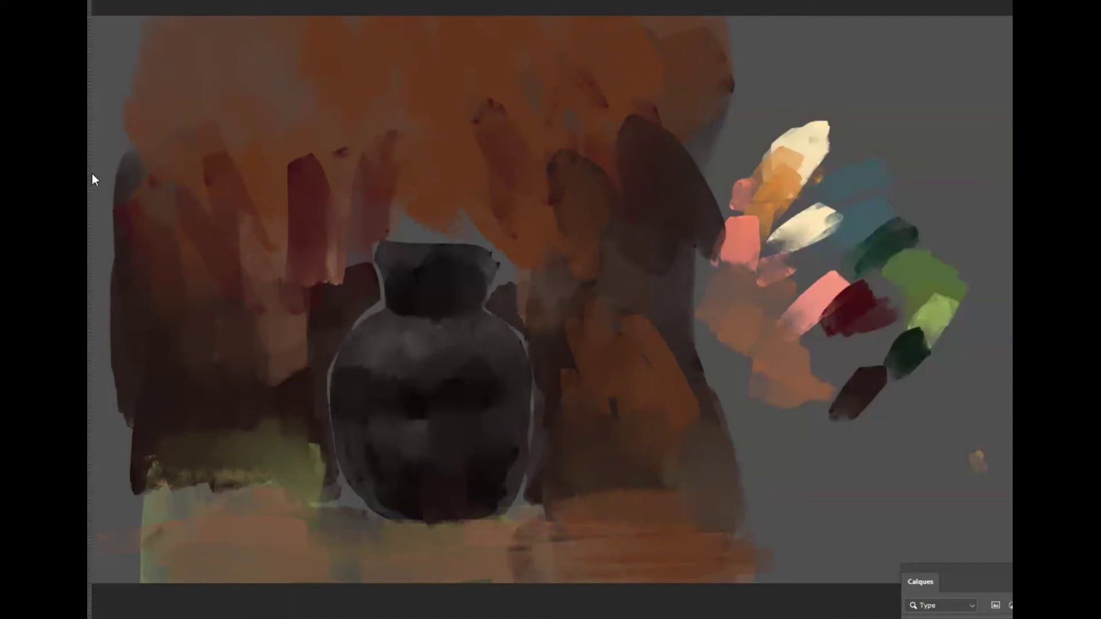
right_click(89, 123)
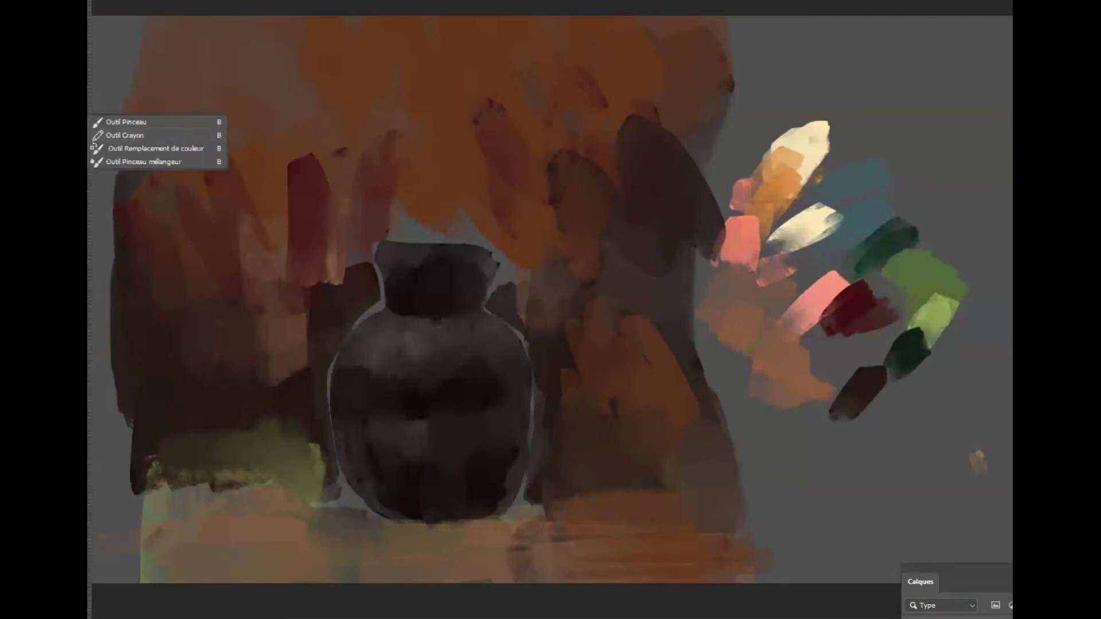
left_click(115, 4)
left_click(816, 139, "alt")
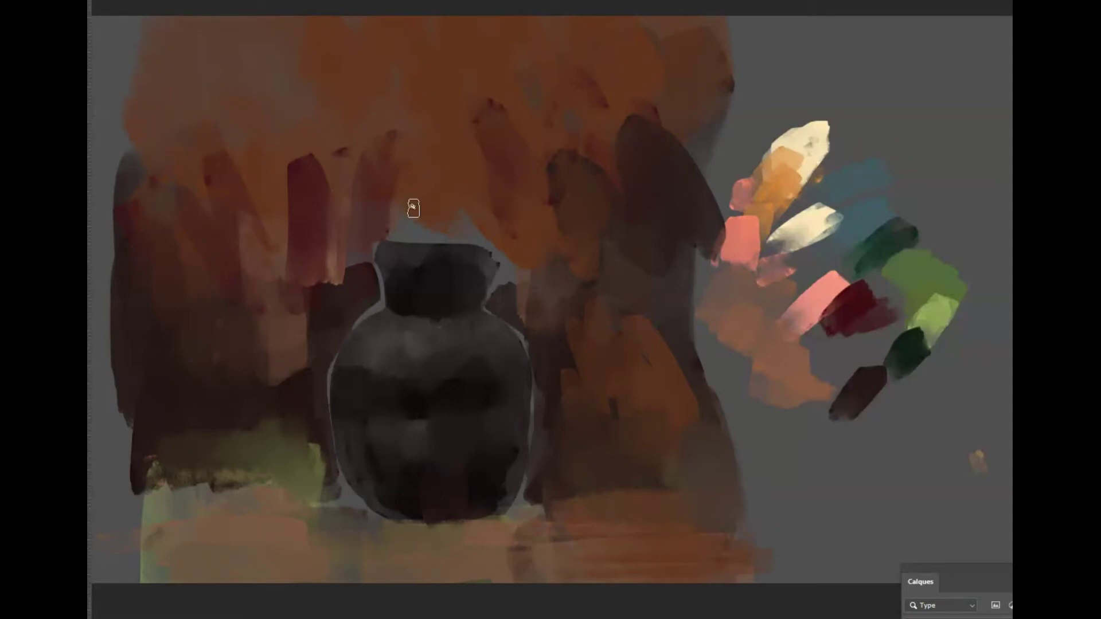
mouse_move(434, 224)
left_mouse_down()
mouse_move(400, 197)
mouse_move(462, 236)
mouse_move(519, 199)
left_mouse_up()
Step: Build up the large flower with cream petals and shade its right and lower parts in muted grey-beige tones
left_click(796, 141, "alt")
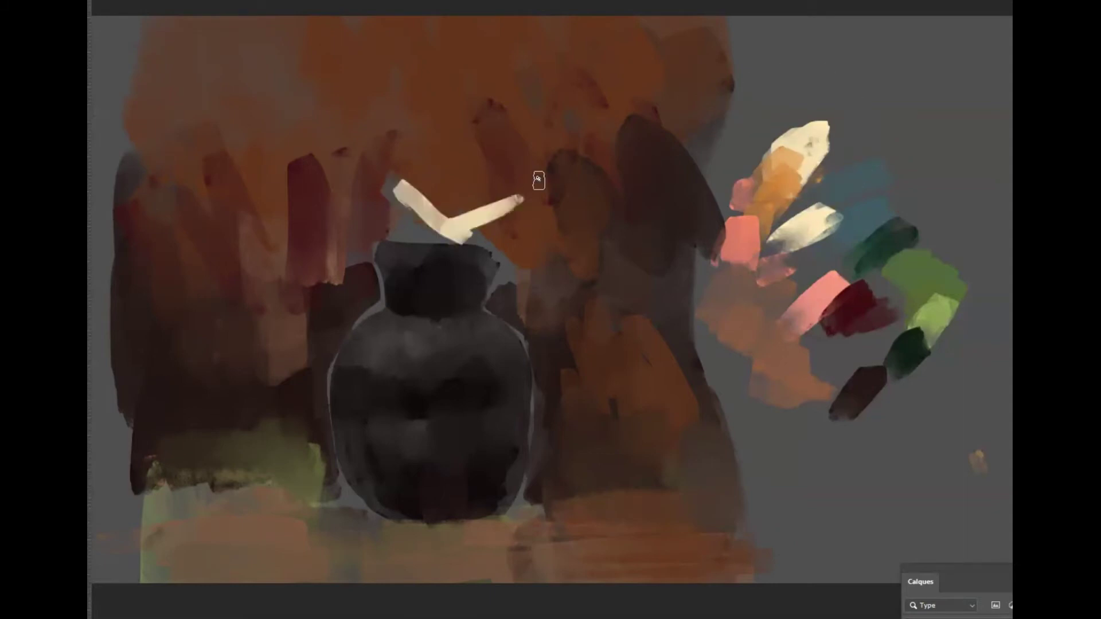
left_click_drag(464, 225, 532, 171)
mouse_move(435, 202)
left_mouse_down()
mouse_move(517, 167)
mouse_move(488, 151)
mouse_move(508, 168)
mouse_move(444, 183)
mouse_move(496, 153)
mouse_move(433, 191)
mouse_move(472, 147)
mouse_move(460, 148)
mouse_move(421, 181)
mouse_move(452, 192)
mouse_move(443, 173)
mouse_move(455, 186)
mouse_move(479, 178)
mouse_move(459, 158)
mouse_move(463, 125)
mouse_move(555, 133)
mouse_move(546, 163)
mouse_move(534, 151)
mouse_move(558, 195)
mouse_move(509, 207)
mouse_move(541, 188)
mouse_move(502, 219)
mouse_move(557, 201)
mouse_move(536, 161)
mouse_move(564, 191)
mouse_move(556, 218)
left_mouse_up()
left_click_drag(483, 237, 515, 235)
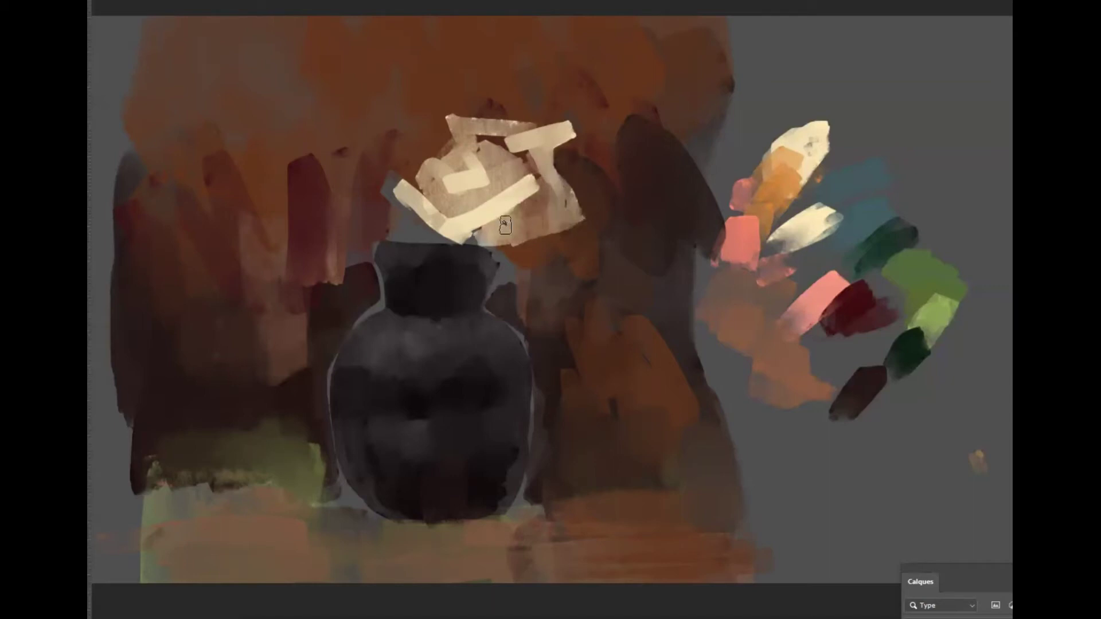
mouse_move(555, 179)
left_mouse_down()
mouse_move(534, 238)
mouse_move(591, 225)
left_mouse_up()
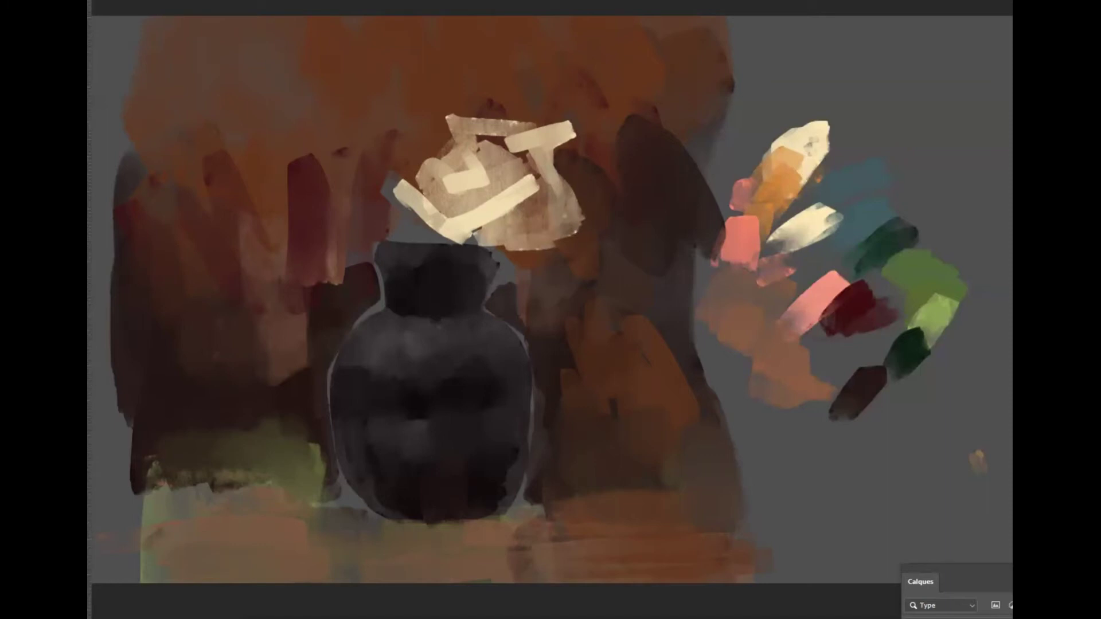
left_click_drag(515, 232, 565, 204)
mouse_move(561, 166)
left_mouse_down()
mouse_move(545, 166)
mouse_move(548, 189)
mouse_move(559, 172)
mouse_move(568, 189)
left_mouse_up()
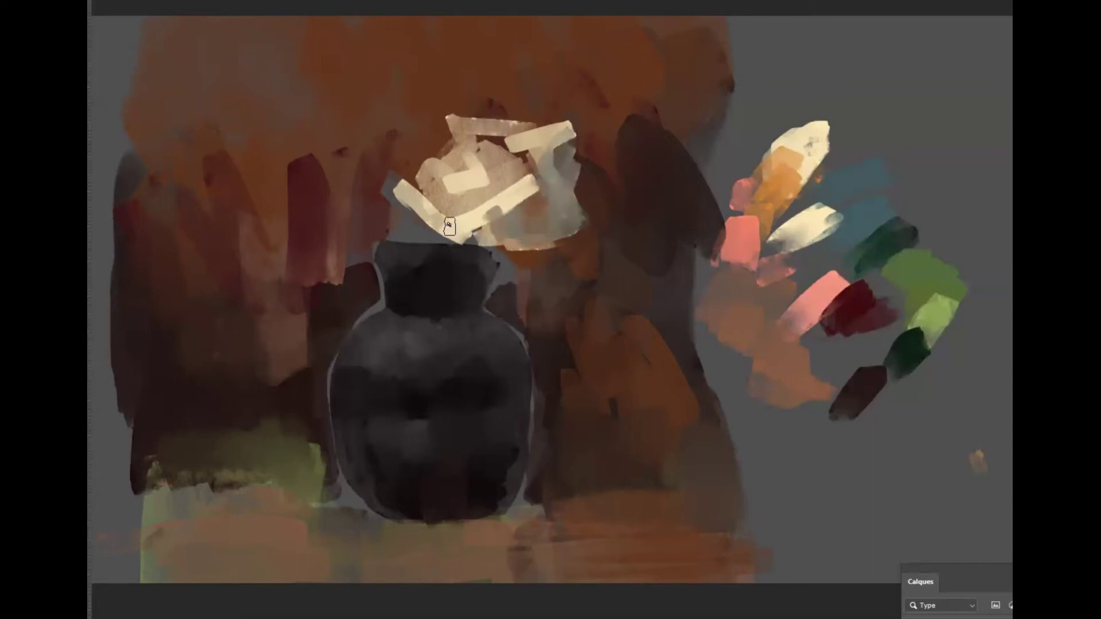
left_click_drag(449, 226, 443, 244)
Step: Sample the palette's cream and orange and add an orange accent and lighter centre strokes to the large flower
left_click(786, 151, "alt")
left_click(781, 180, "alt")
left_click(773, 175, "alt")
mouse_move(434, 174)
left_mouse_down()
mouse_move(455, 171)
mouse_move(455, 161)
mouse_move(513, 161)
left_mouse_up()
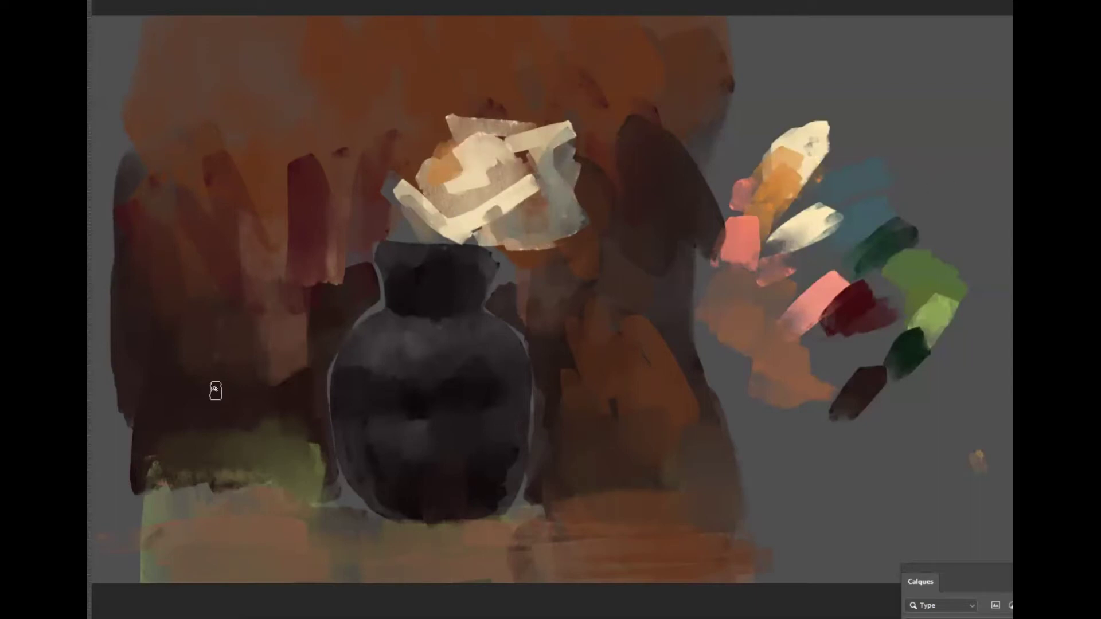
Step: Set the foreground colour to light orange ffc382, dab it on the flower's left side and add swatches above the palette
key("n")
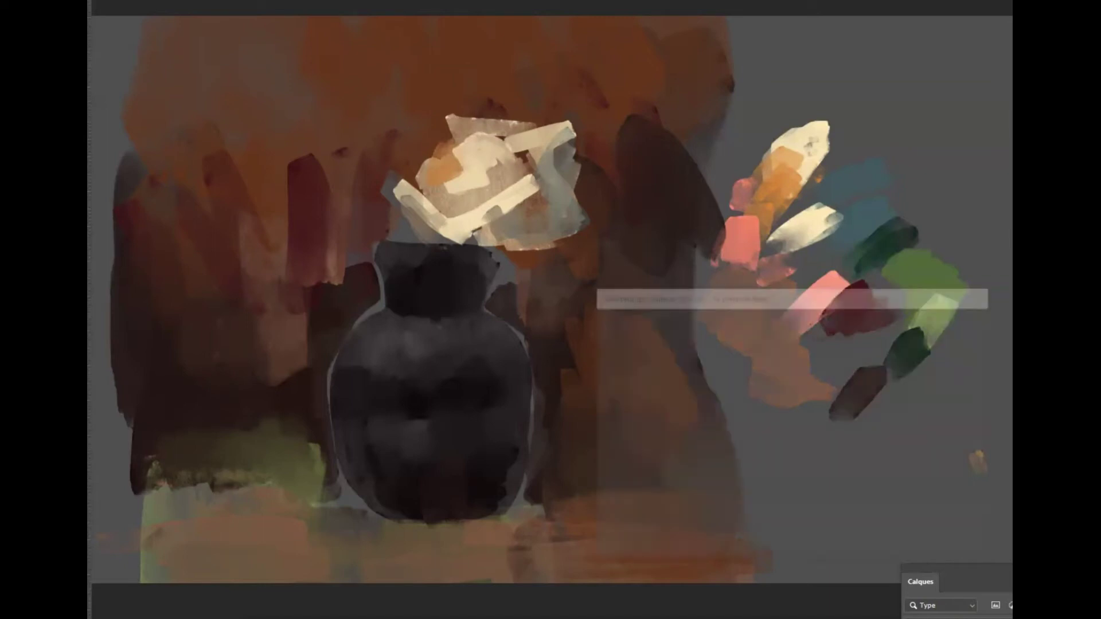
left_click(796, 482)
left_click_drag(796, 481, 796, 487)
left_click_drag(686, 351, 684, 327)
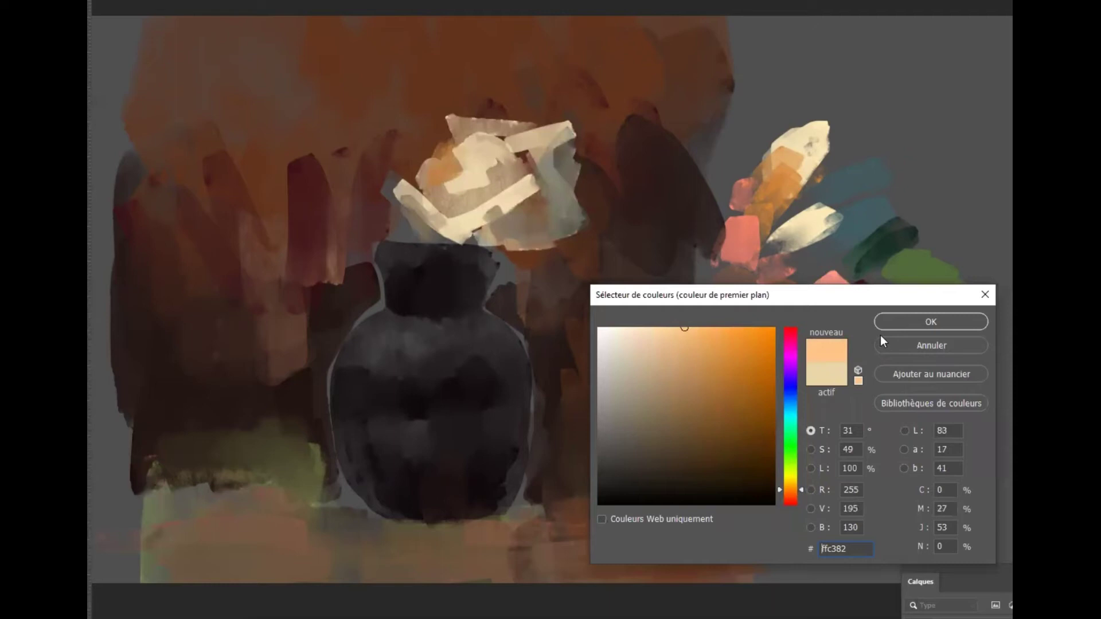
left_click(911, 320)
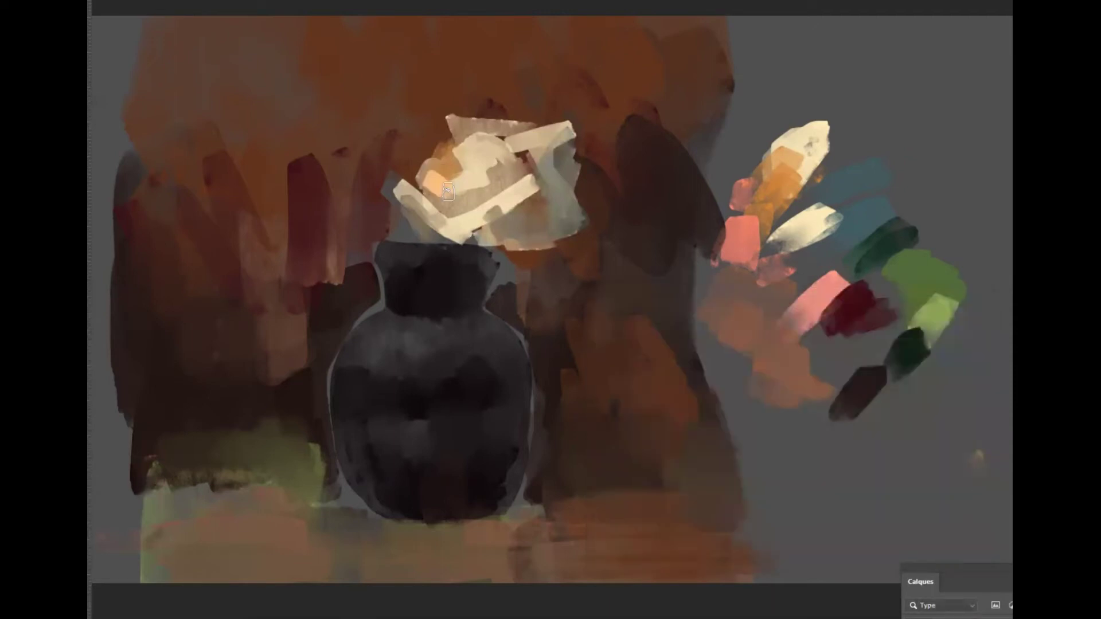
left_click_drag(758, 117, 776, 130)
left_click(785, 110)
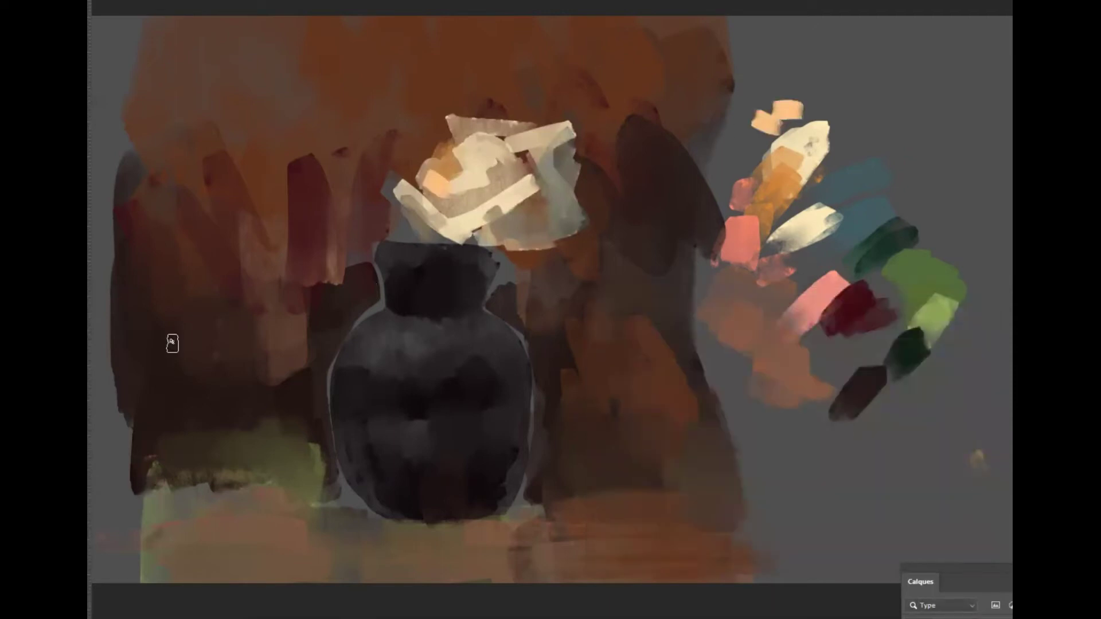
Step: Set the foreground colour to yellow ffef82, paint it into the flower's centre and add a yellow swatch to the palette
key("n")
left_click_drag(791, 452, 792, 480)
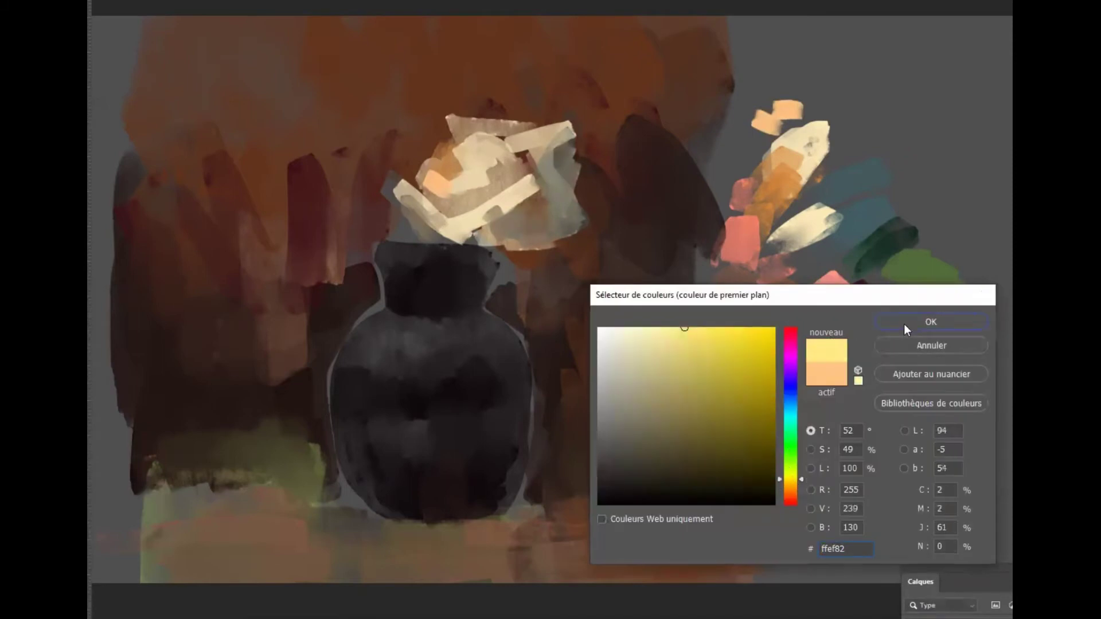
left_click(904, 324)
mouse_move(496, 167)
left_mouse_down()
mouse_move(472, 176)
mouse_move(496, 158)
left_mouse_up()
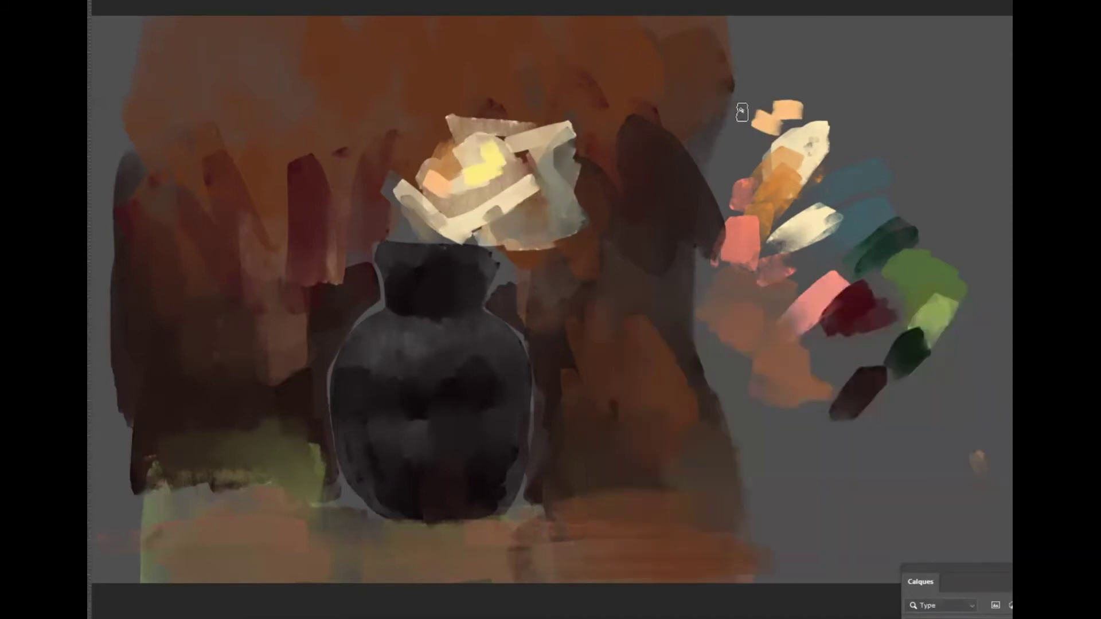
left_click_drag(741, 112, 754, 93)
mouse_move(474, 133)
left_mouse_down()
mouse_move(501, 151)
mouse_move(475, 147)
mouse_move(475, 166)
mouse_move(462, 144)
mouse_move(498, 160)
mouse_move(478, 136)
mouse_move(504, 158)
mouse_move(482, 183)
mouse_move(516, 134)
left_mouse_up()
Step: Start a smaller flower to the left of the large one with short vertical strokes in pale tones sampled from it
left_click(474, 149, "alt")
left_click_drag(362, 174, 368, 217)
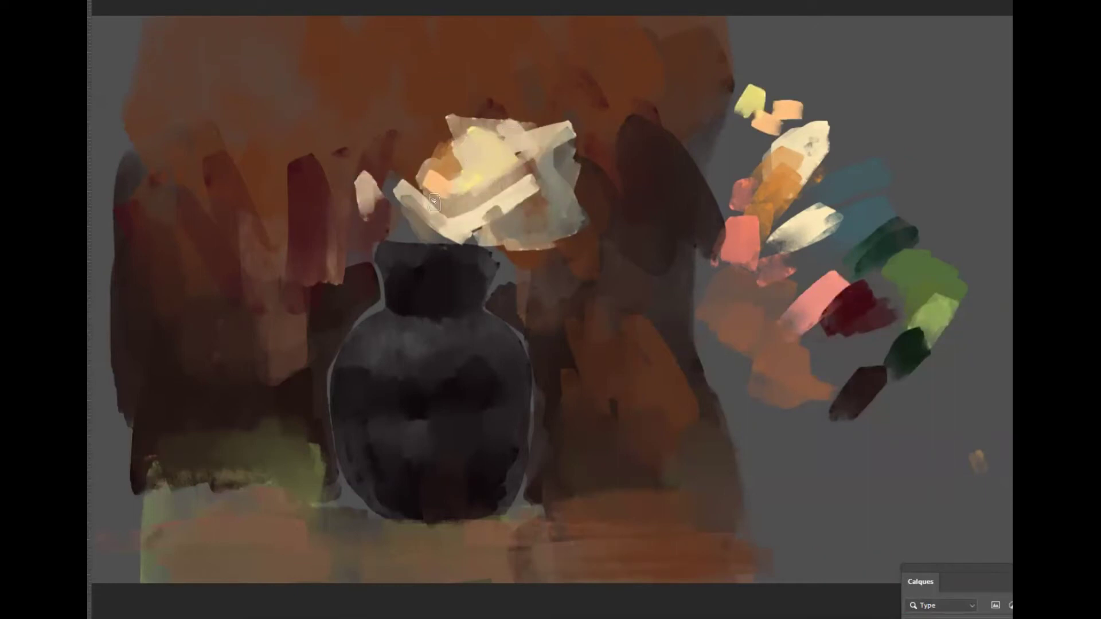
left_click(493, 164, "alt")
left_click_drag(367, 177, 376, 213)
mouse_move(351, 184)
left_mouse_down()
mouse_move(350, 229)
mouse_move(373, 214)
mouse_move(358, 226)
left_mouse_up()
Step: Shape the smaller flower into a curved form in ochre and palette yellow, with muted shading through its middle
left_click(415, 113, "alt")
left_click(421, 129, "alt")
mouse_move(348, 189)
left_mouse_down()
mouse_move(344, 220)
mouse_move(351, 190)
mouse_move(358, 228)
mouse_move(367, 184)
mouse_move(305, 266)
mouse_move(350, 252)
left_mouse_up()
left_click(751, 106, "alt")
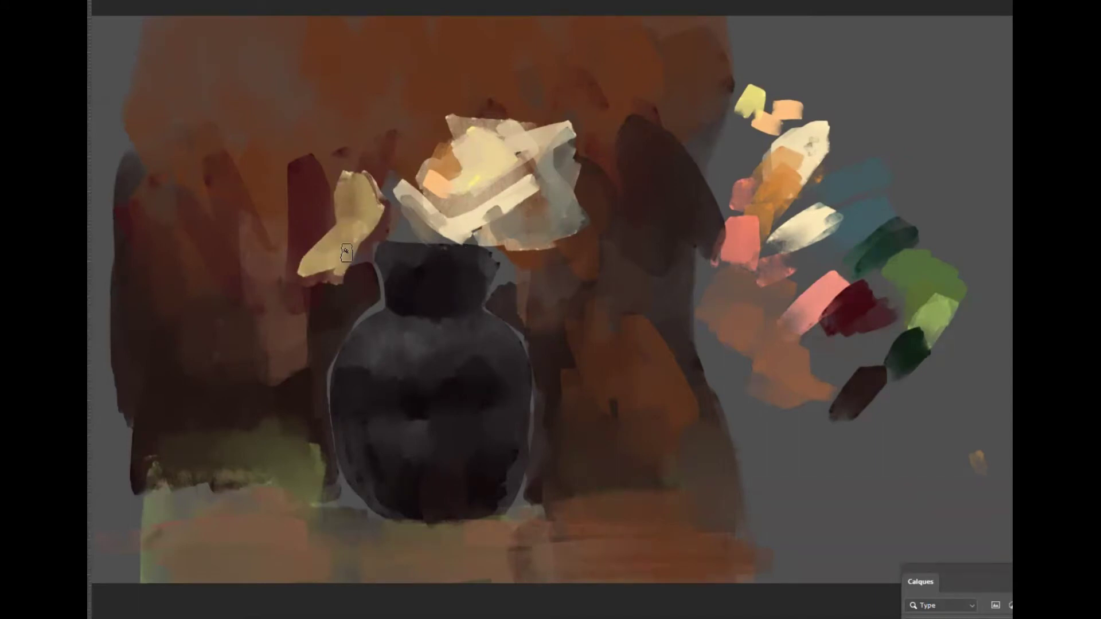
mouse_move(324, 258)
left_mouse_down()
mouse_move(367, 221)
mouse_move(382, 232)
left_mouse_up()
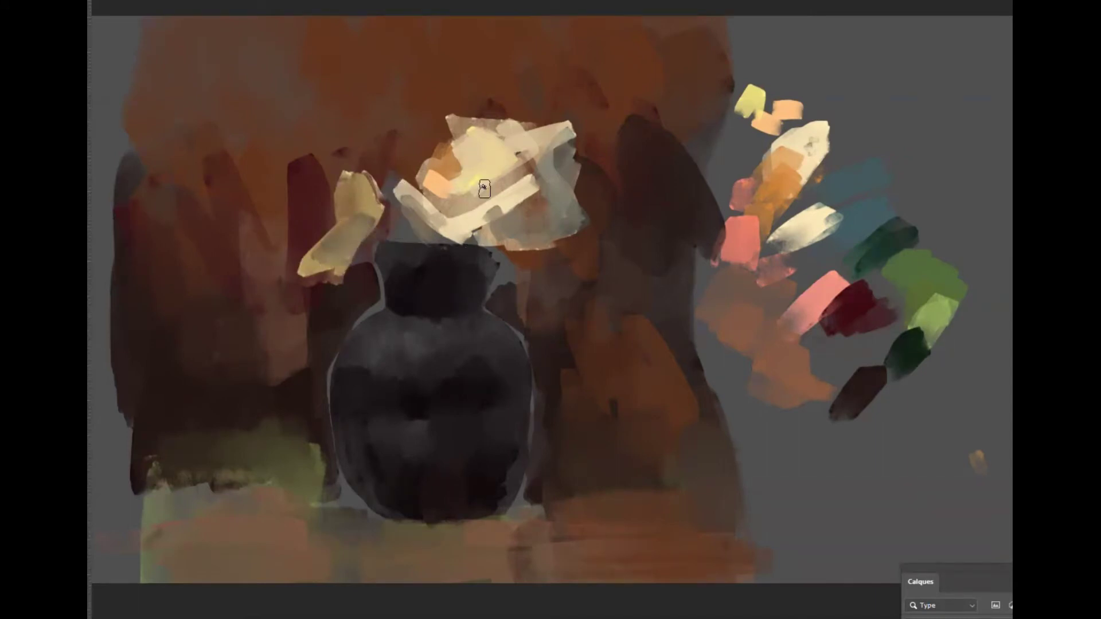
left_click_drag(346, 196, 336, 242)
Step: Lay a cream stroke on the smaller flower's left side, set the foreground colour to fffaed and build up bright petals there
left_click(808, 221, "alt")
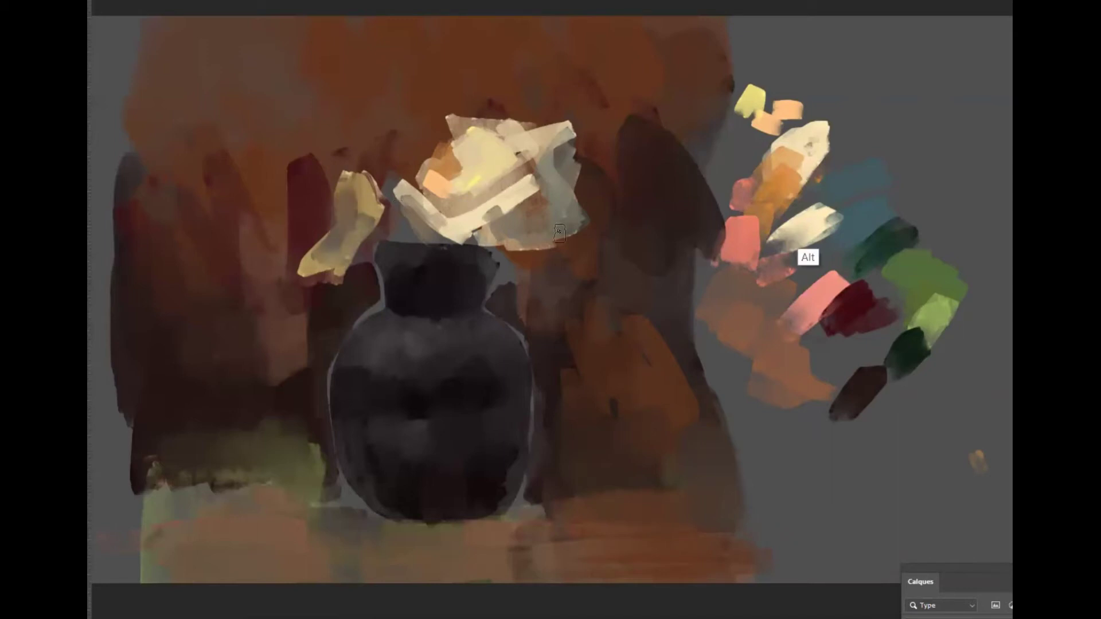
mouse_move(325, 164)
left_mouse_down()
mouse_move(308, 229)
mouse_move(322, 167)
left_mouse_up()
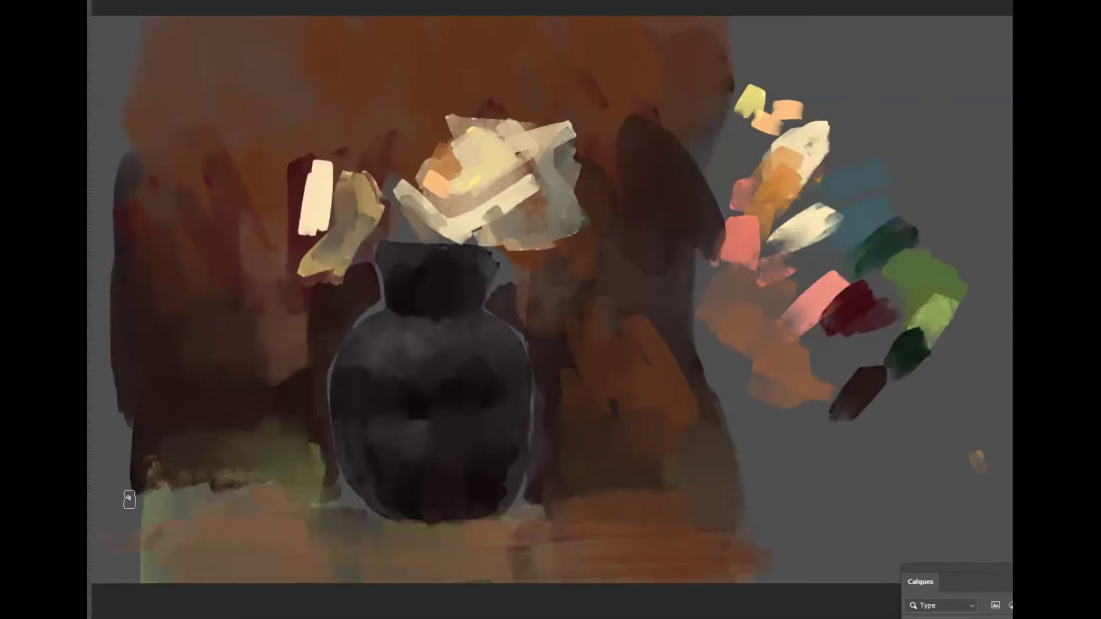
key("n")
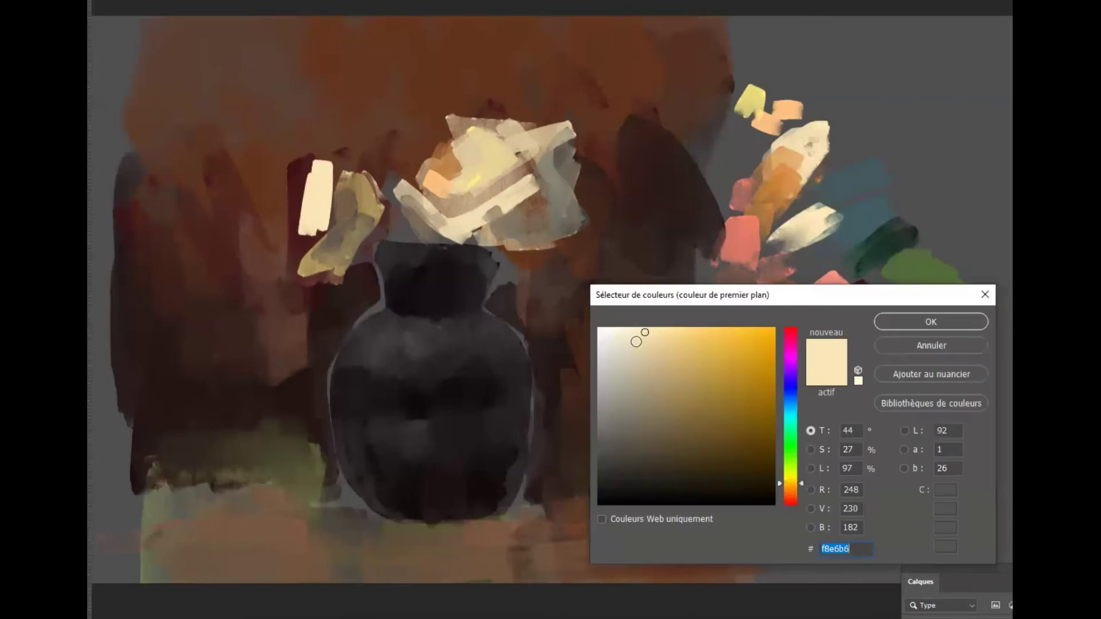
left_click(610, 328)
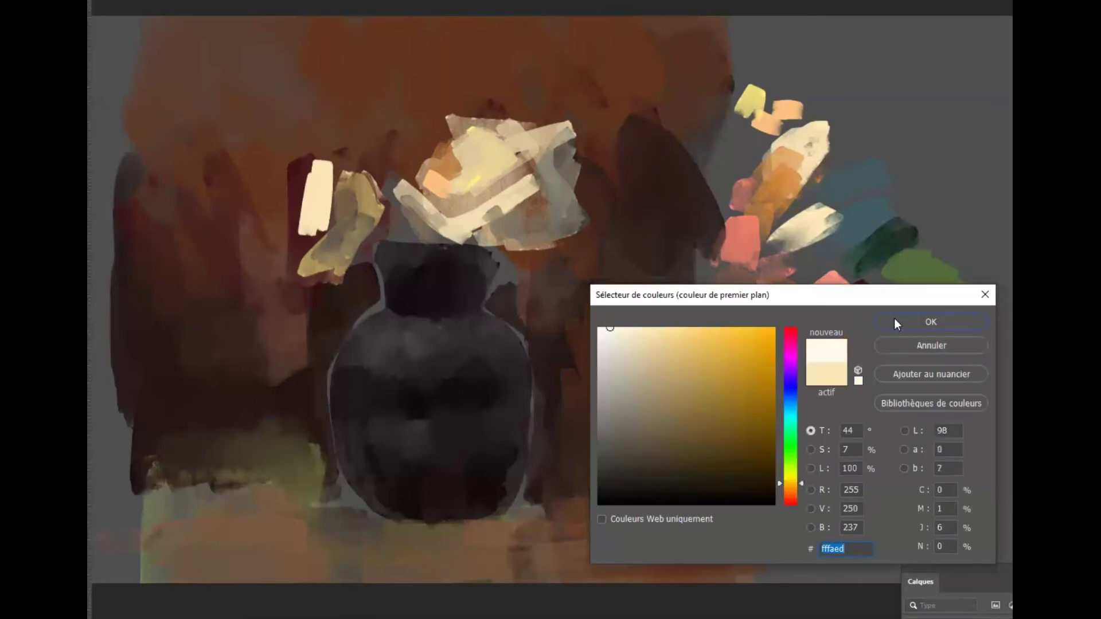
left_click(897, 324)
mouse_move(300, 225)
left_mouse_down()
mouse_move(326, 150)
mouse_move(321, 241)
mouse_move(281, 266)
left_mouse_up()
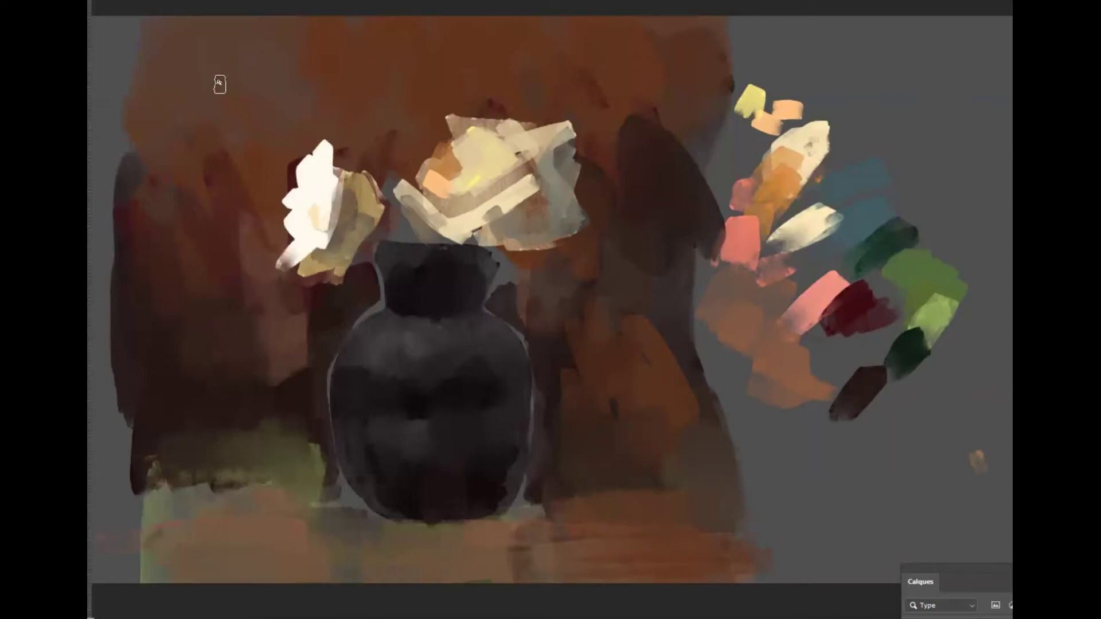
Step: Create a new layer with its blend mode set to Incrustation
key("ctrl+shift+n")
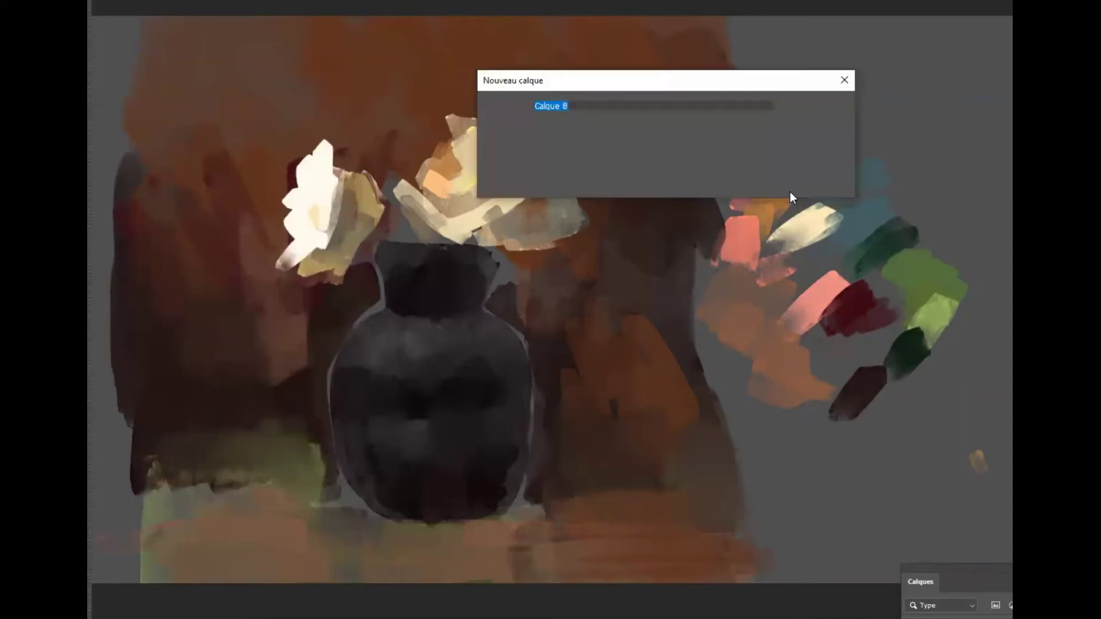
left_click(623, 171)
left_click(590, 356)
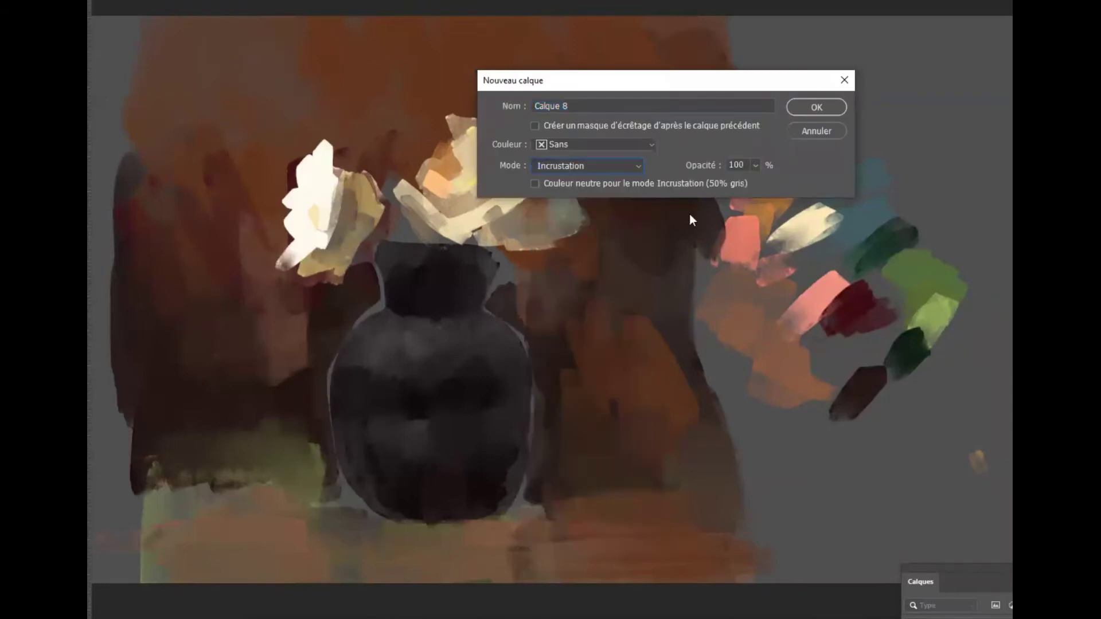
left_click(816, 107)
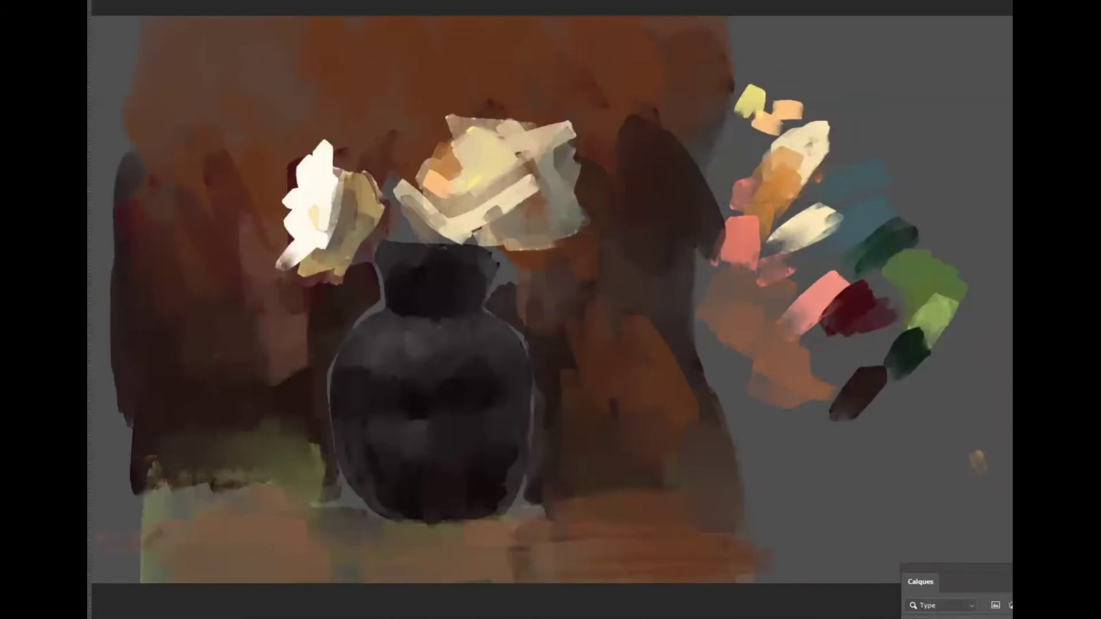
Step: Set the foreground colour to ffc57a and paint warm glowing accents on and around both pale flowers
key("n")
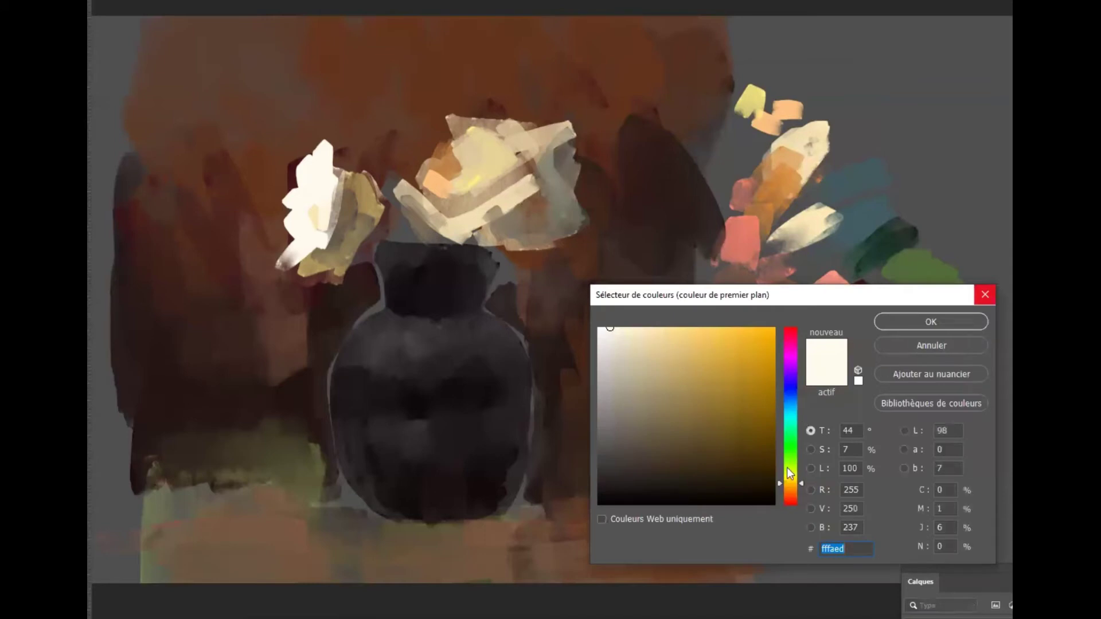
left_click(791, 489)
left_click(701, 361)
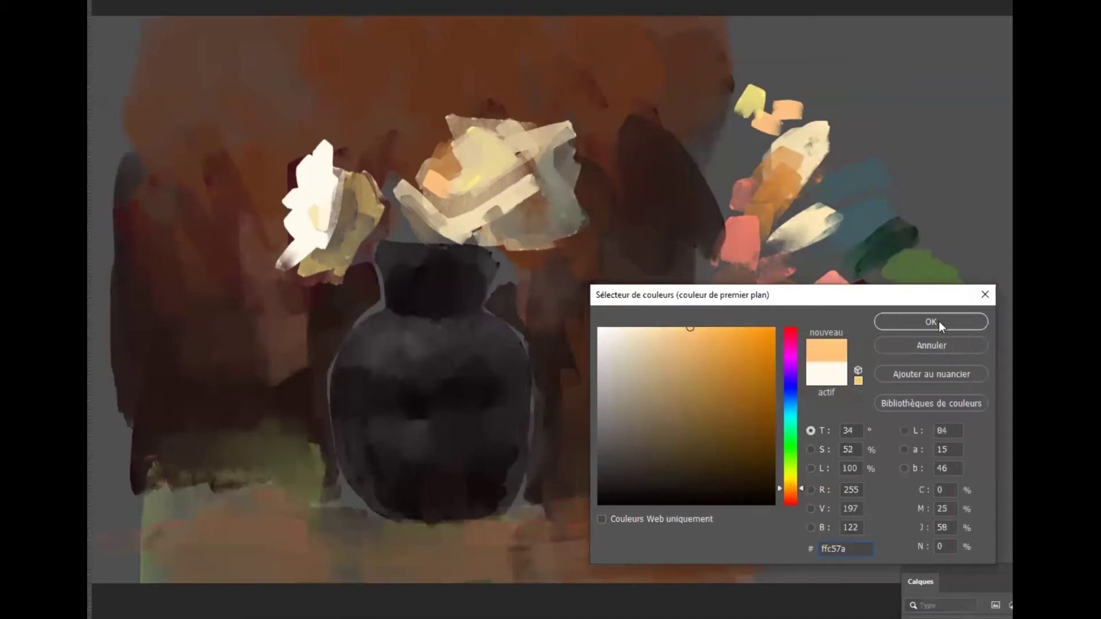
left_click(938, 321)
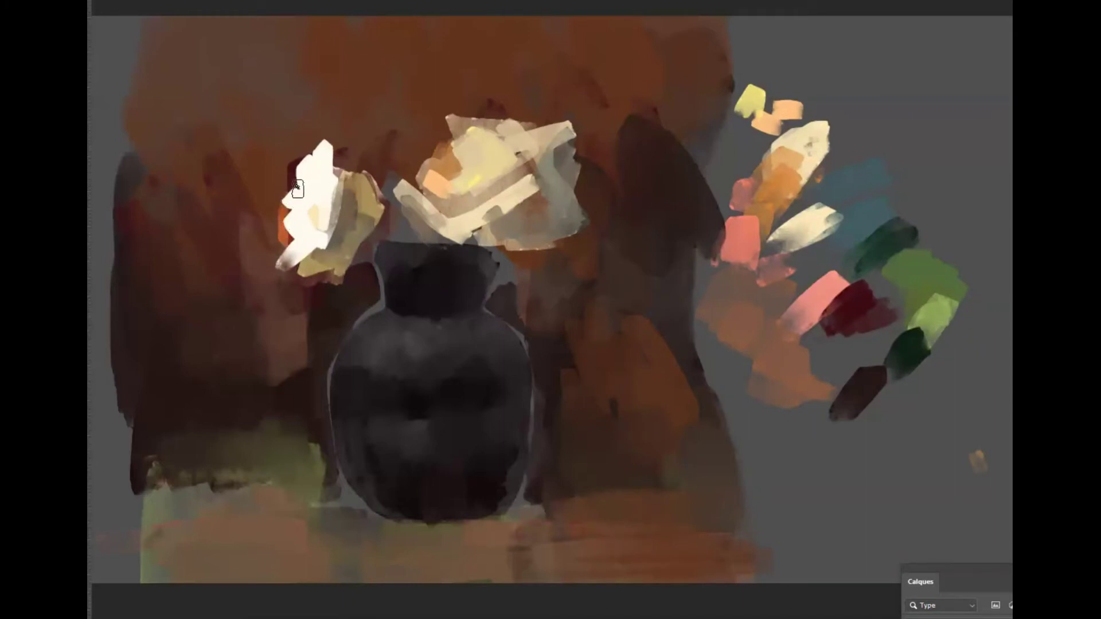
mouse_move(297, 242)
left_mouse_down()
mouse_move(295, 259)
mouse_move(359, 174)
mouse_move(375, 195)
left_mouse_up()
mouse_move(487, 184)
left_mouse_down()
mouse_move(494, 167)
mouse_move(430, 177)
mouse_move(430, 202)
mouse_move(480, 200)
mouse_move(441, 131)
left_mouse_up()
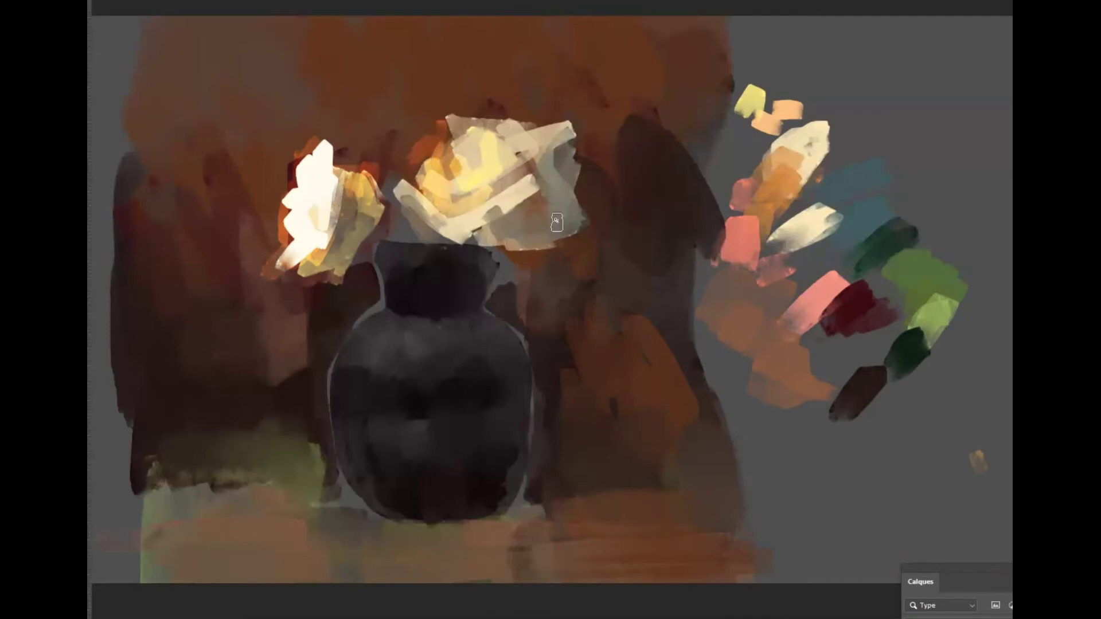
Step: Add another new layer in Normal mode at 100% opacity
left_click(182, 0)
mouse_move(258, 0)
left_click(390, 0)
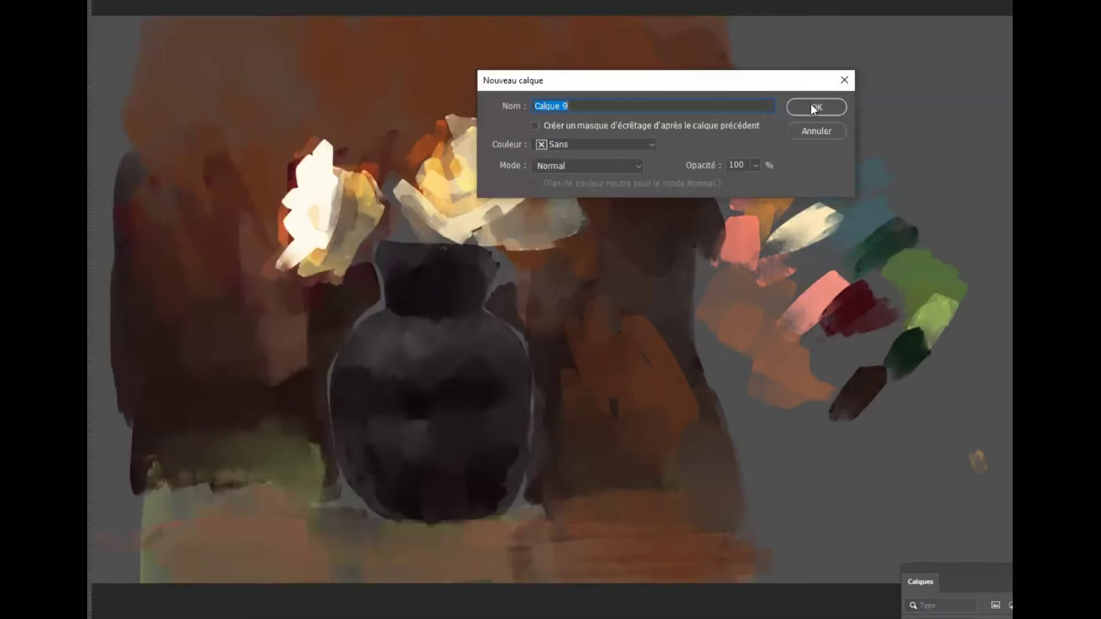
left_click(811, 106)
Step: Sample pink from the palette and paint a large rose above the pale flowers and a pink bloom to the right of them
key("alt")
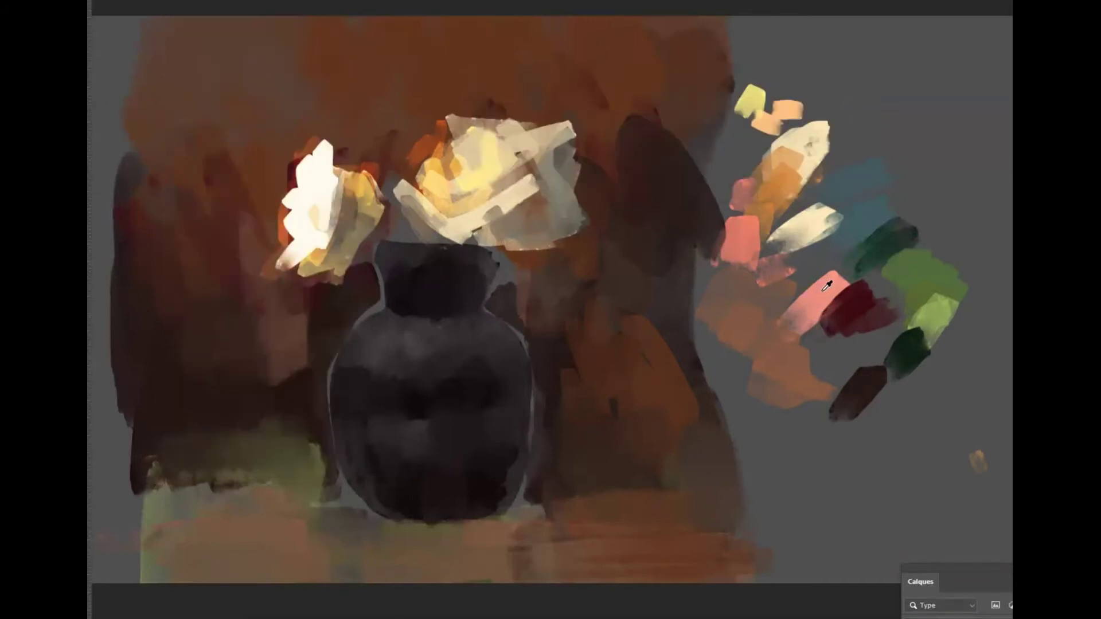
mouse_move(344, 83)
left_mouse_down()
mouse_move(370, 122)
mouse_move(426, 93)
mouse_move(427, 71)
mouse_move(403, 42)
mouse_move(359, 74)
mouse_move(370, 49)
mouse_move(437, 53)
mouse_move(382, 136)
mouse_move(315, 91)
mouse_move(386, 31)
mouse_move(416, 68)
left_mouse_up()
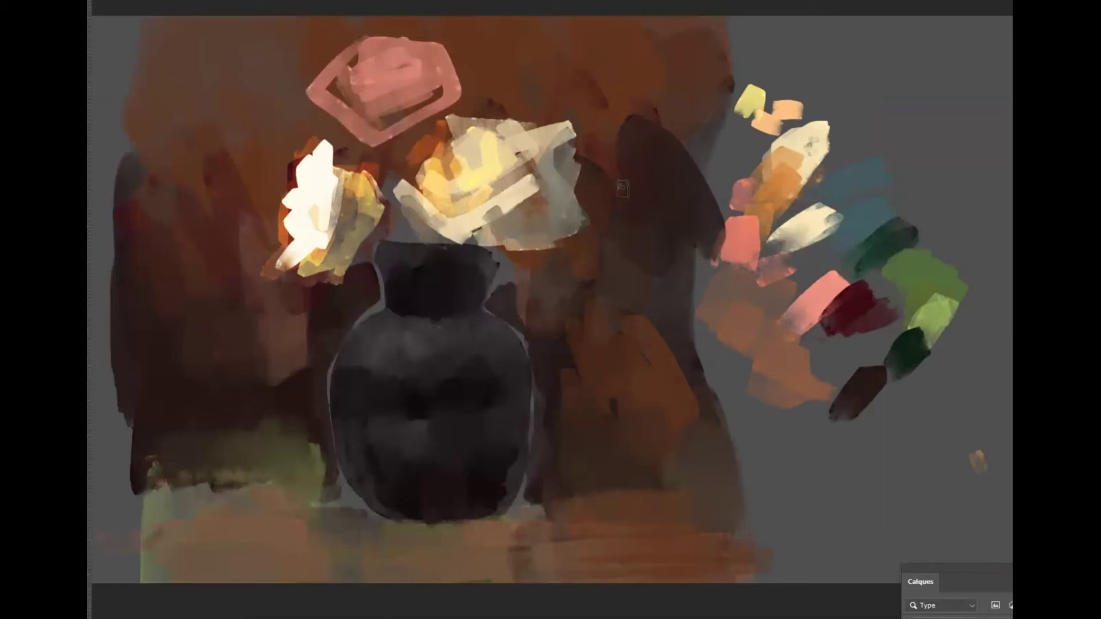
mouse_move(359, 140)
left_mouse_down()
mouse_move(333, 117)
mouse_move(356, 150)
mouse_move(387, 134)
mouse_move(406, 139)
mouse_move(397, 149)
mouse_move(421, 135)
mouse_move(406, 137)
mouse_move(399, 164)
mouse_move(443, 125)
mouse_move(454, 96)
mouse_move(486, 99)
mouse_move(463, 64)
mouse_move(487, 106)
mouse_move(465, 119)
mouse_move(493, 103)
left_mouse_up()
left_click_drag(376, 153, 390, 169)
mouse_move(649, 228)
left_mouse_down()
mouse_move(609, 214)
mouse_move(640, 241)
mouse_move(656, 197)
mouse_move(612, 219)
mouse_move(626, 260)
mouse_move(641, 256)
mouse_move(669, 199)
mouse_move(608, 211)
mouse_move(690, 167)
mouse_move(647, 198)
mouse_move(672, 188)
mouse_move(649, 269)
mouse_move(599, 226)
mouse_move(614, 258)
mouse_move(663, 277)
mouse_move(672, 222)
mouse_move(686, 244)
mouse_move(669, 266)
mouse_move(642, 269)
mouse_move(600, 246)
left_mouse_up()
Step: Paint a fallen pink petal on the ground beside the vase and its reflection on the vase in pink and dark red
mouse_move(570, 526)
left_mouse_down()
mouse_move(565, 500)
mouse_move(580, 542)
mouse_move(577, 514)
mouse_move(556, 511)
mouse_move(592, 519)
left_mouse_up()
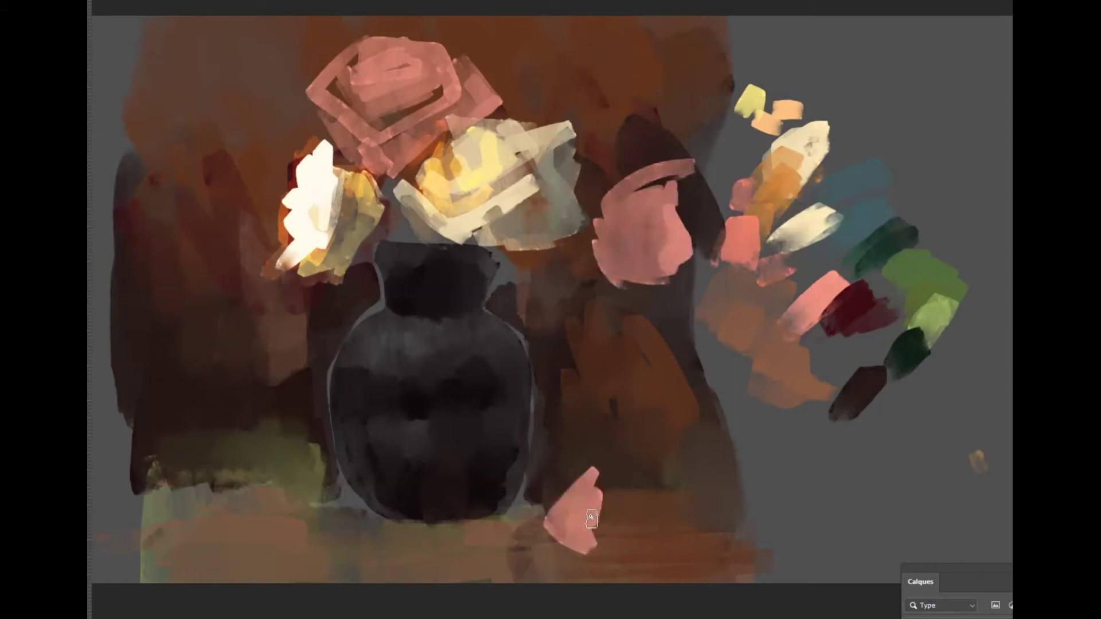
left_click_drag(478, 457, 453, 442)
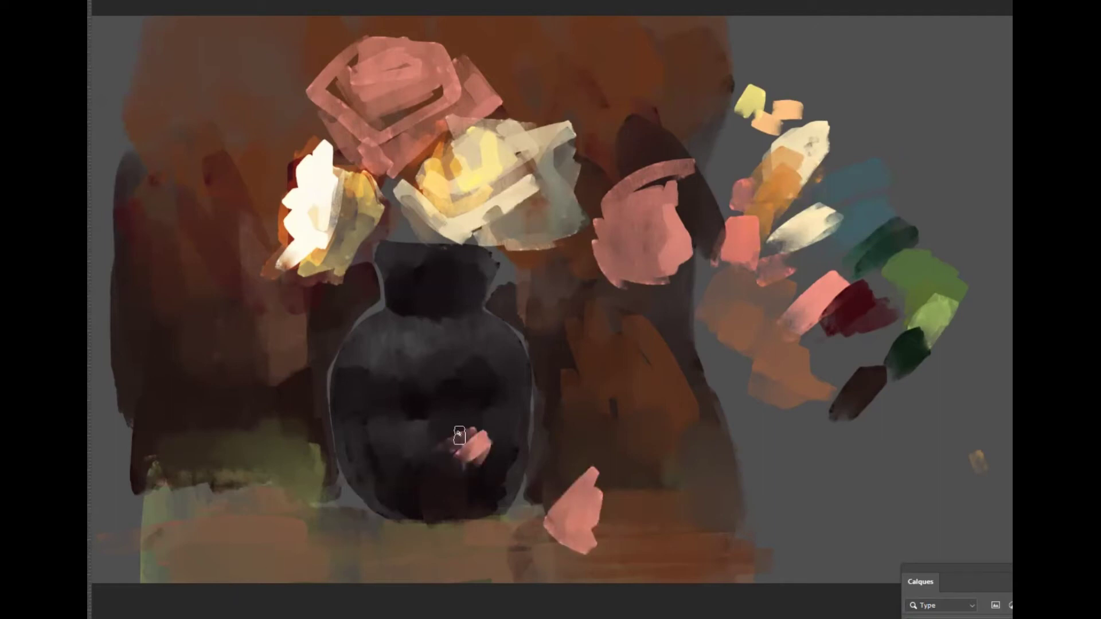
mouse_move(475, 434)
left_mouse_down()
mouse_move(466, 442)
mouse_move(476, 413)
mouse_move(462, 443)
mouse_move(491, 419)
mouse_move(489, 454)
left_mouse_up()
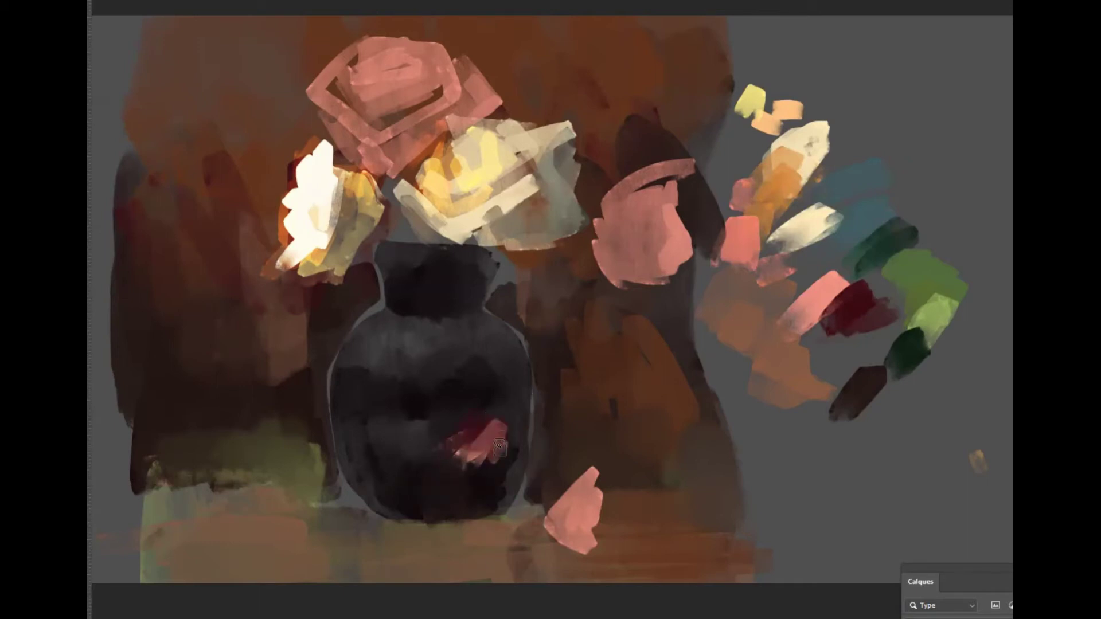
Step: Paint green leaves on the ground beyond the petal and a matching green reflection along the vase's right edge
left_click(923, 267, "alt")
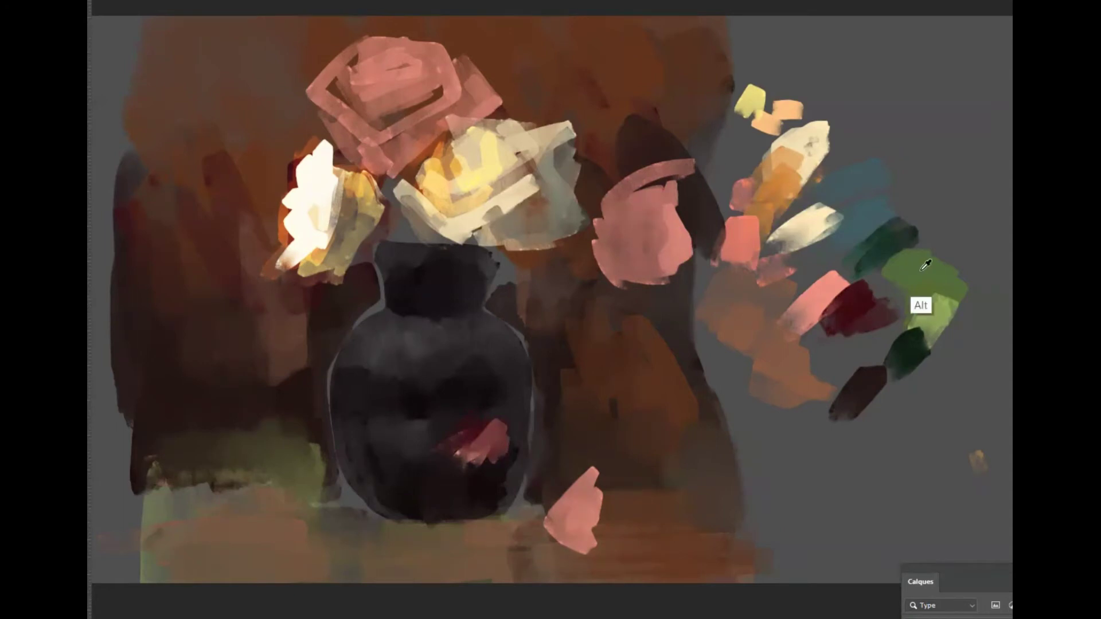
mouse_move(646, 483)
left_mouse_down()
mouse_move(691, 443)
mouse_move(654, 486)
mouse_move(696, 484)
mouse_move(683, 438)
mouse_move(654, 486)
mouse_move(597, 450)
left_mouse_up()
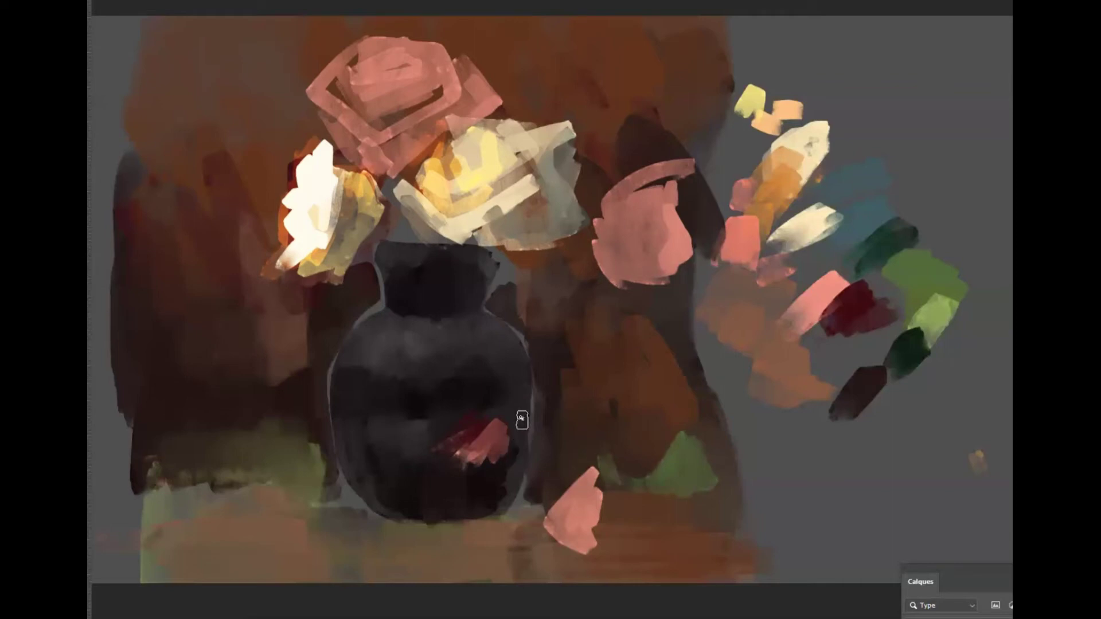
left_click(525, 394, "alt")
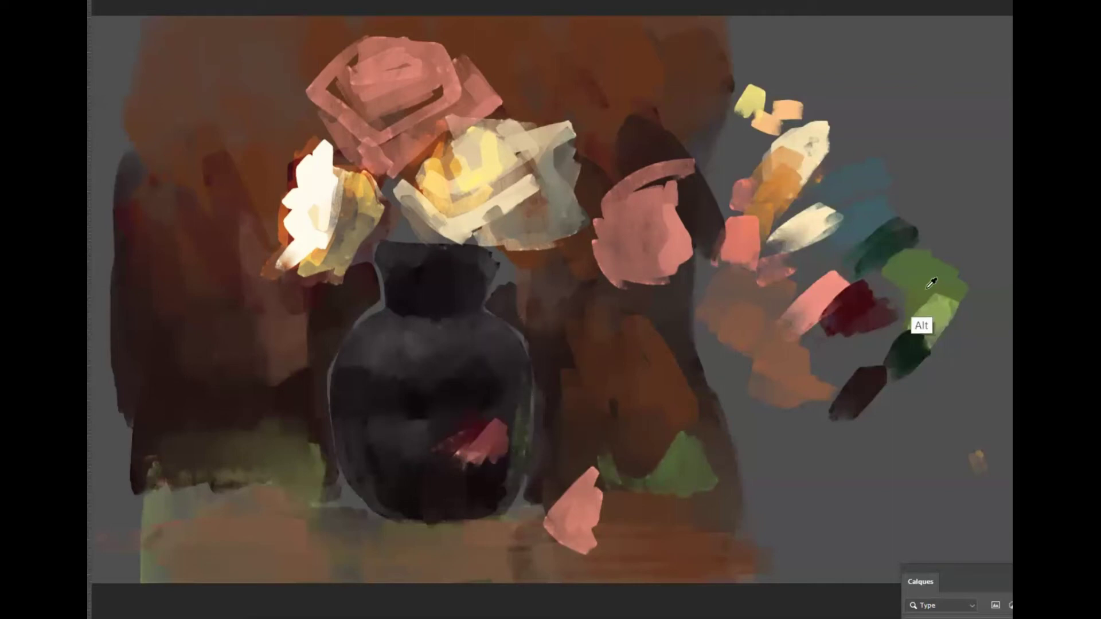
mouse_move(520, 402)
left_mouse_down()
mouse_move(504, 438)
mouse_move(518, 394)
mouse_move(514, 438)
mouse_move(520, 374)
left_mouse_up()
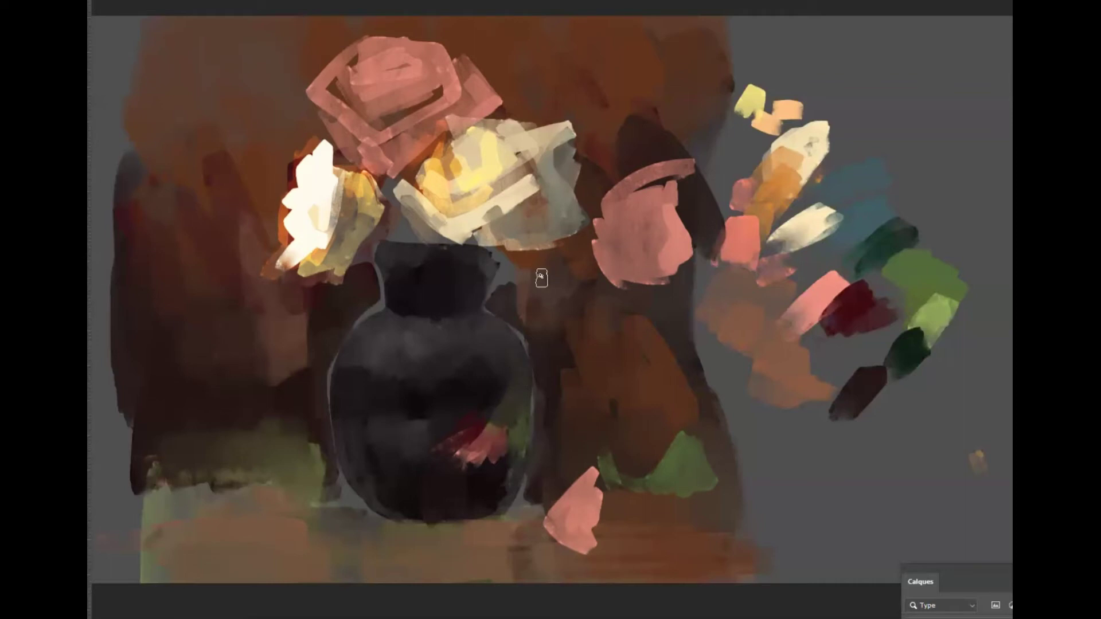
Step: Darken the base of the vase's neck and paint a small near-white highlight on the upper left of its body
key("alt")
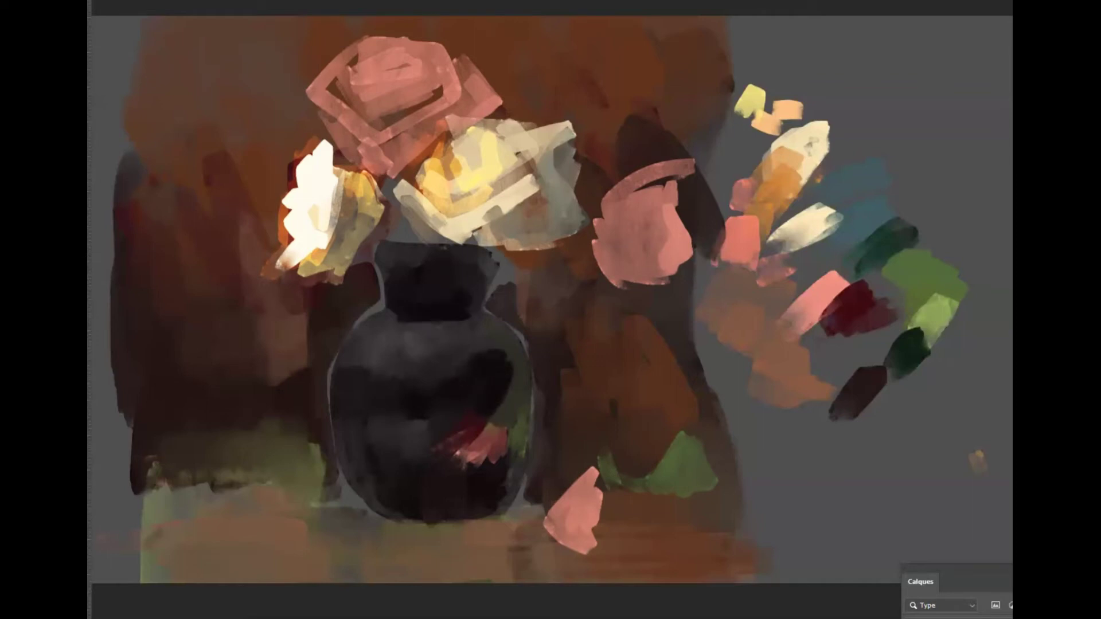
left_click(487, 166, "alt")
left_click_drag(395, 362, 379, 377)
left_click_drag(387, 373, 379, 383)
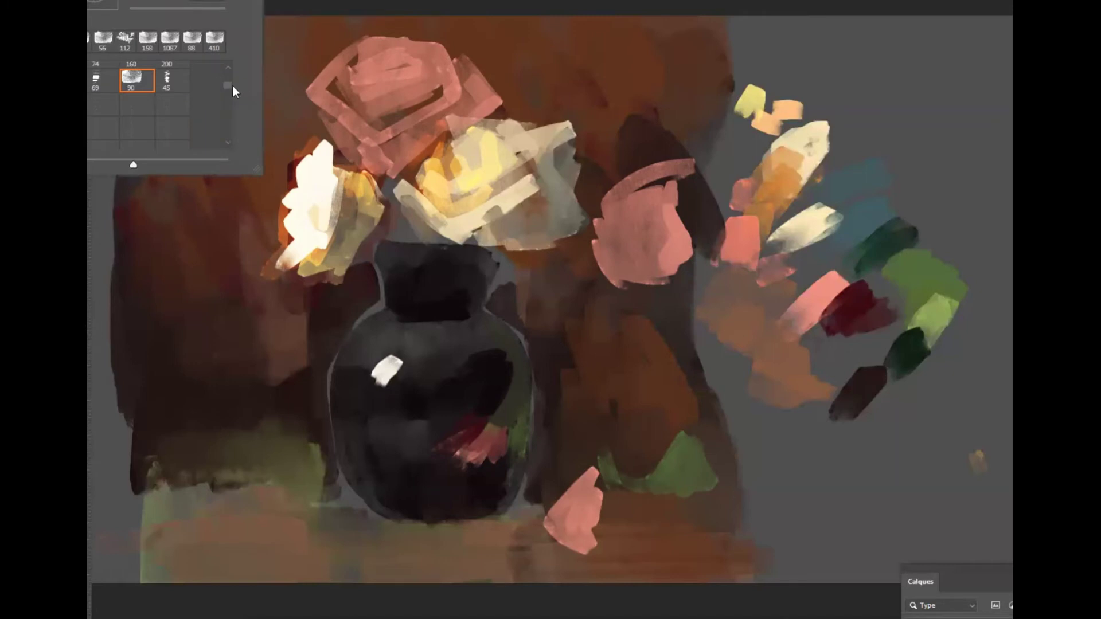
Step: Try to smudge the vase's white highlight with a smudge brush from the Pinceaux humides set
scroll(229, 80, "up", 3)
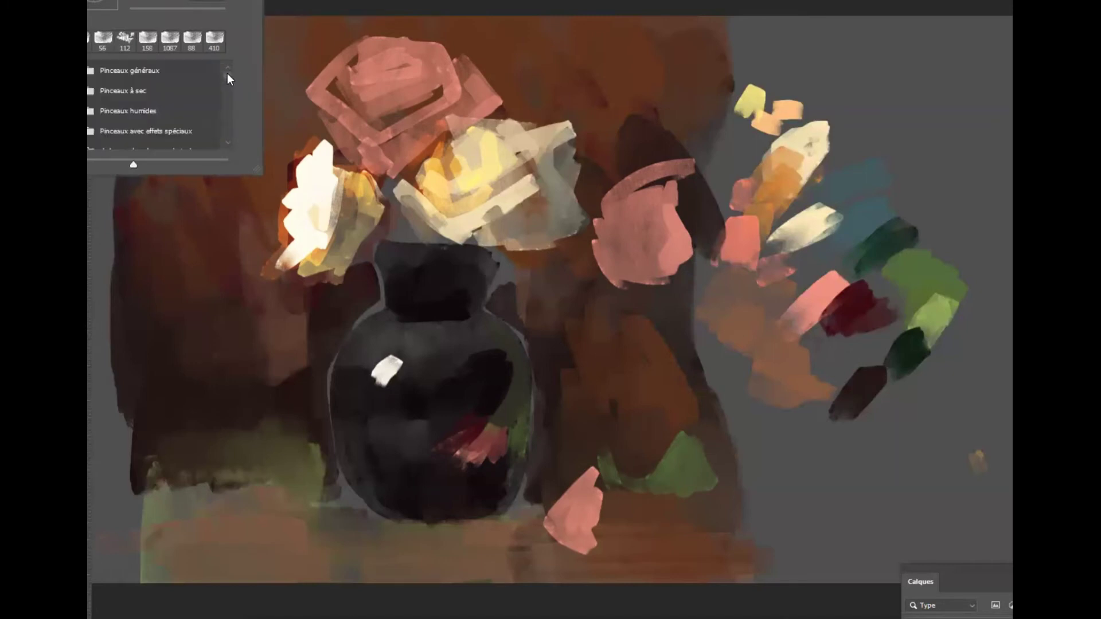
left_click(200, 75)
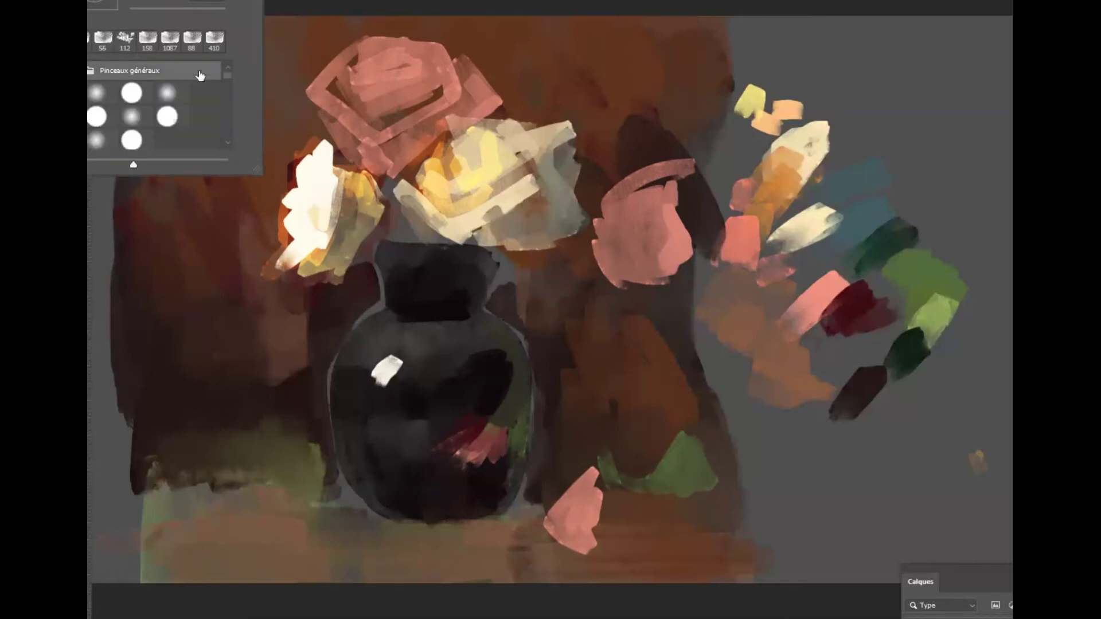
scroll(227, 81, "down", 4)
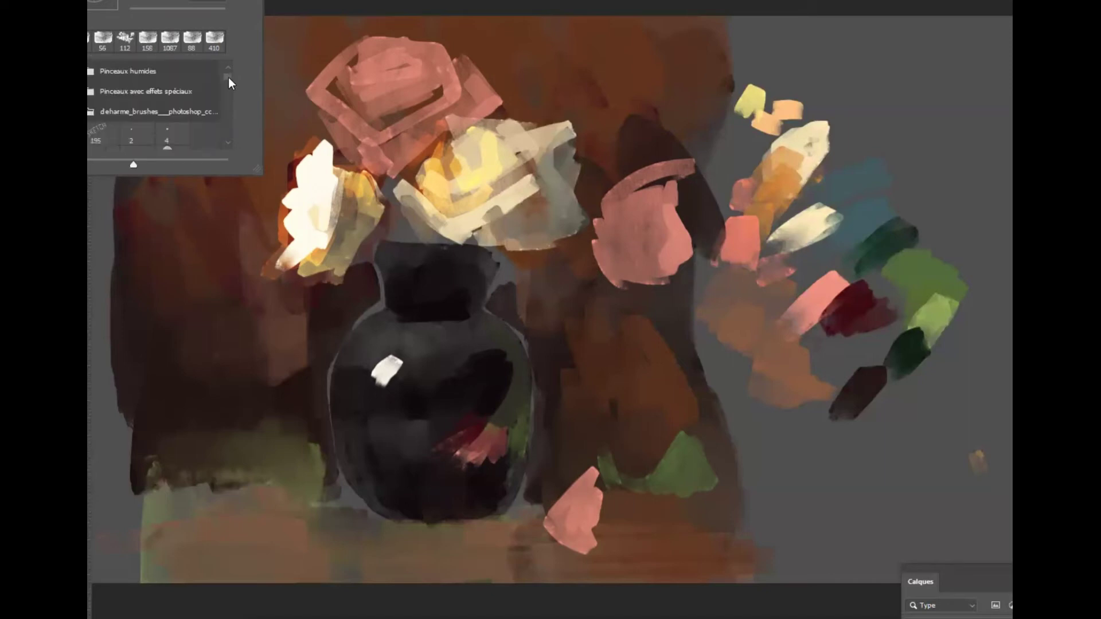
scroll(227, 75, "up", 1)
left_click(90, 82)
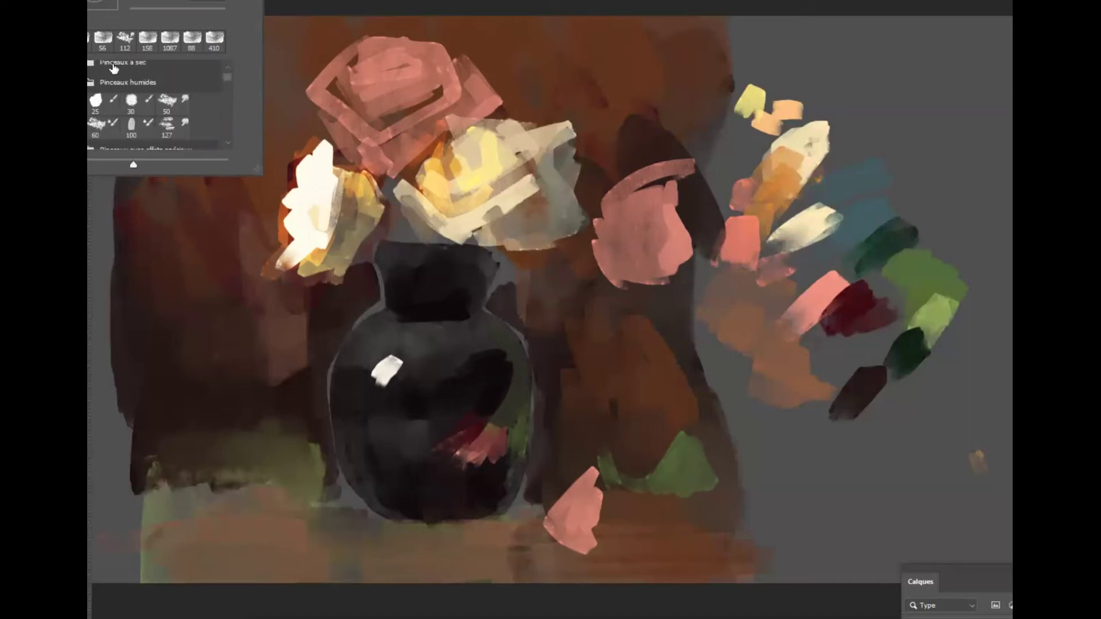
left_click(188, 102)
left_click(382, 379)
left_click_drag(385, 373, 379, 404)
key("ctrl+z")
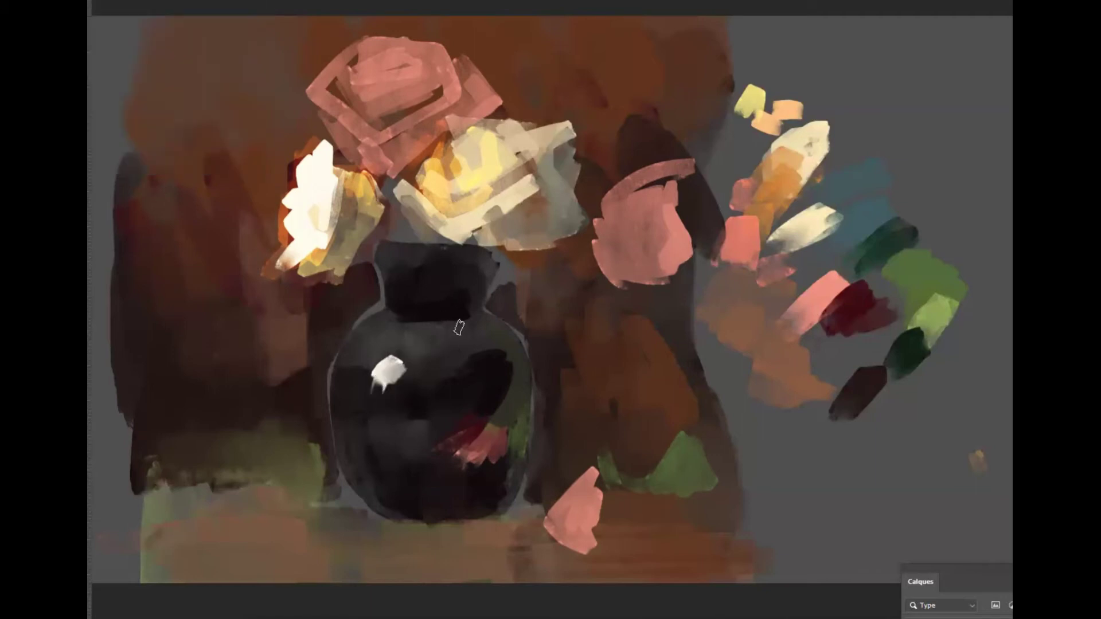
key("ctrl+z")
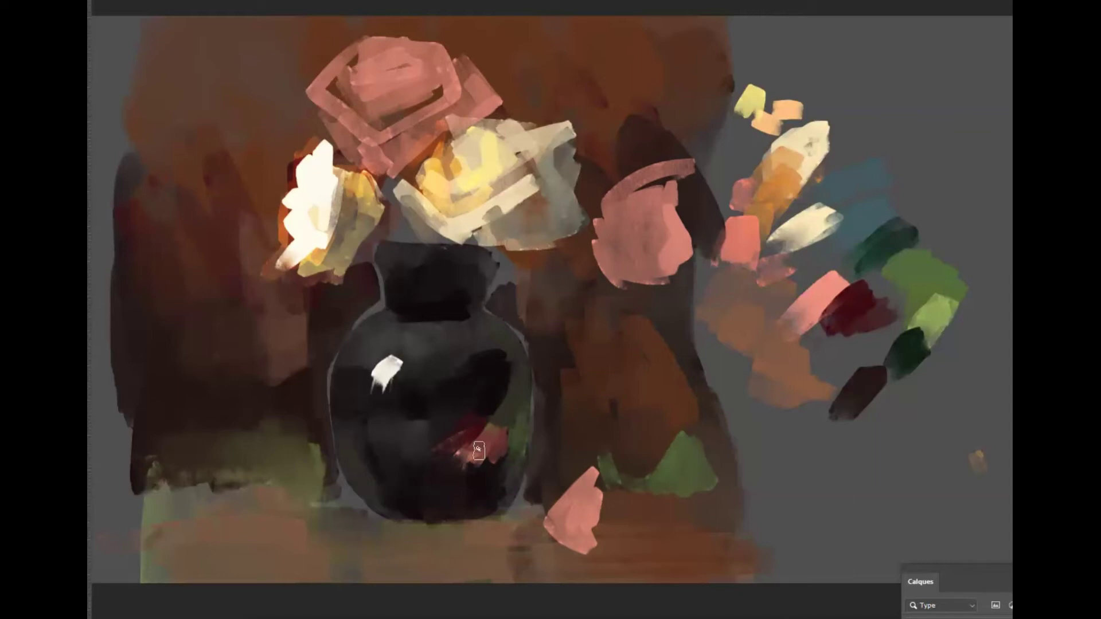
Step: Sample a dark tone from the vase and extend it between the two pale flowers and beneath the large one
left_click(410, 308, "alt")
mouse_move(393, 236)
left_mouse_down()
mouse_move(414, 262)
mouse_move(390, 243)
mouse_move(391, 208)
mouse_move(427, 266)
mouse_move(412, 237)
mouse_move(429, 252)
mouse_move(478, 243)
left_mouse_up()
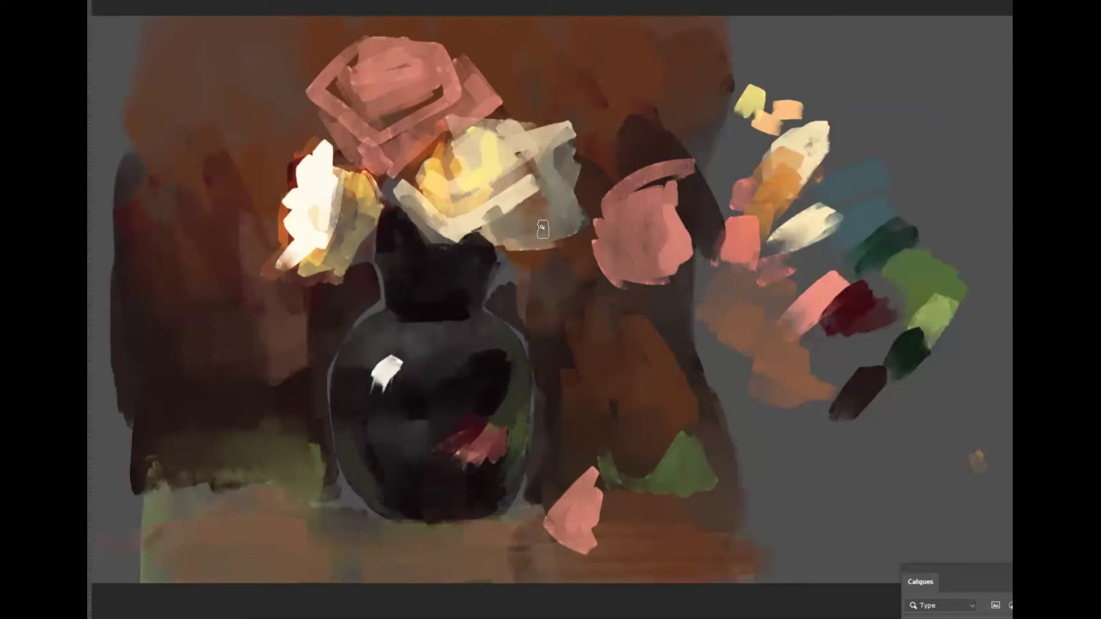
mouse_move(480, 239)
left_mouse_down()
mouse_move(557, 215)
mouse_move(505, 253)
mouse_move(551, 235)
mouse_move(529, 245)
left_mouse_up()
Step: Shade the right side of the large pale flower with sampled grey and rework the smaller flower's right edge in ochre
left_click(502, 227, "alt")
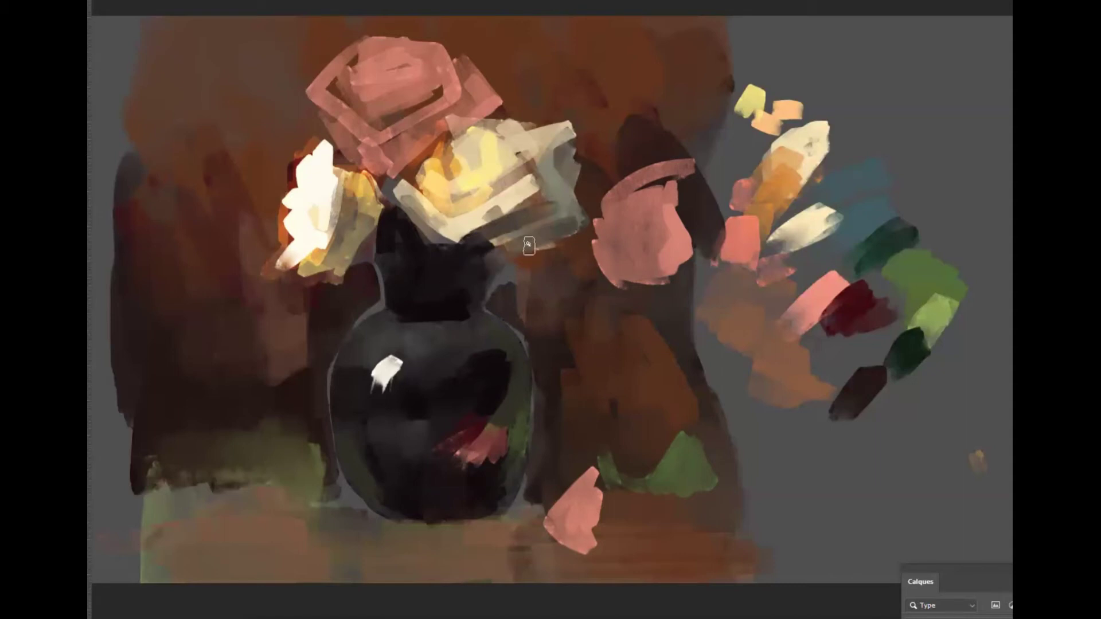
mouse_move(545, 174)
left_mouse_down()
mouse_move(549, 158)
mouse_move(539, 177)
mouse_move(560, 196)
left_mouse_up()
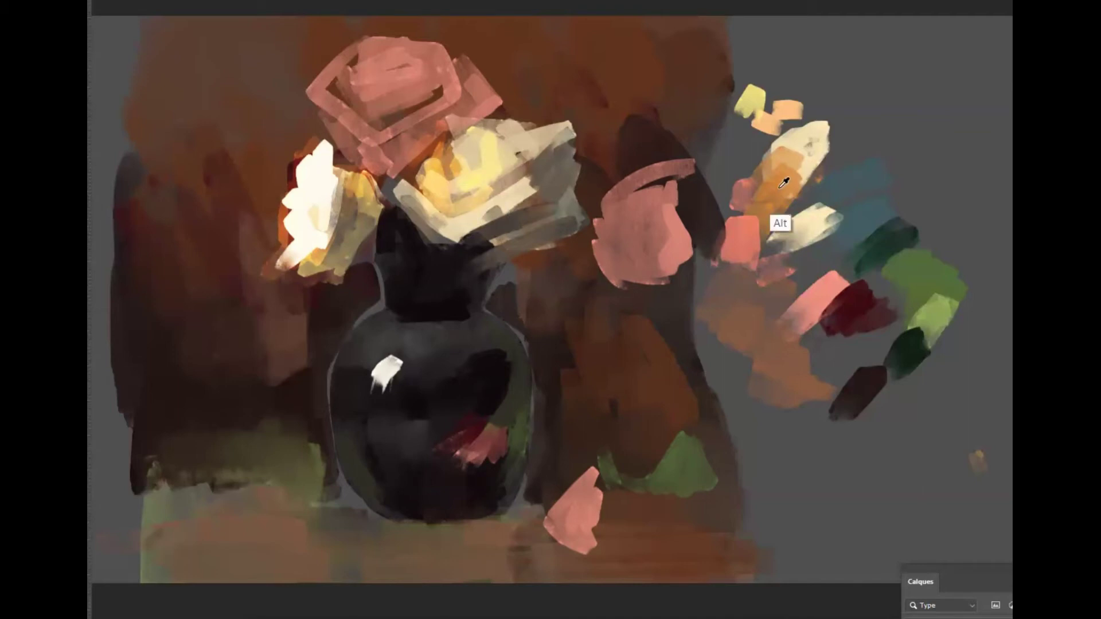
left_click(356, 220, "alt")
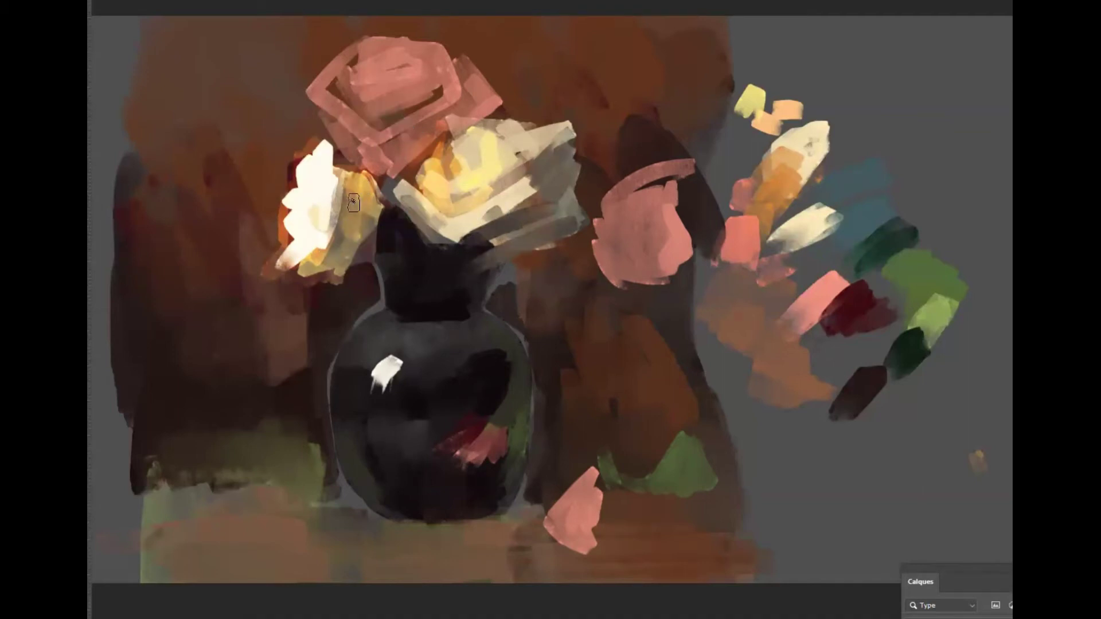
left_click_drag(361, 227, 390, 202)
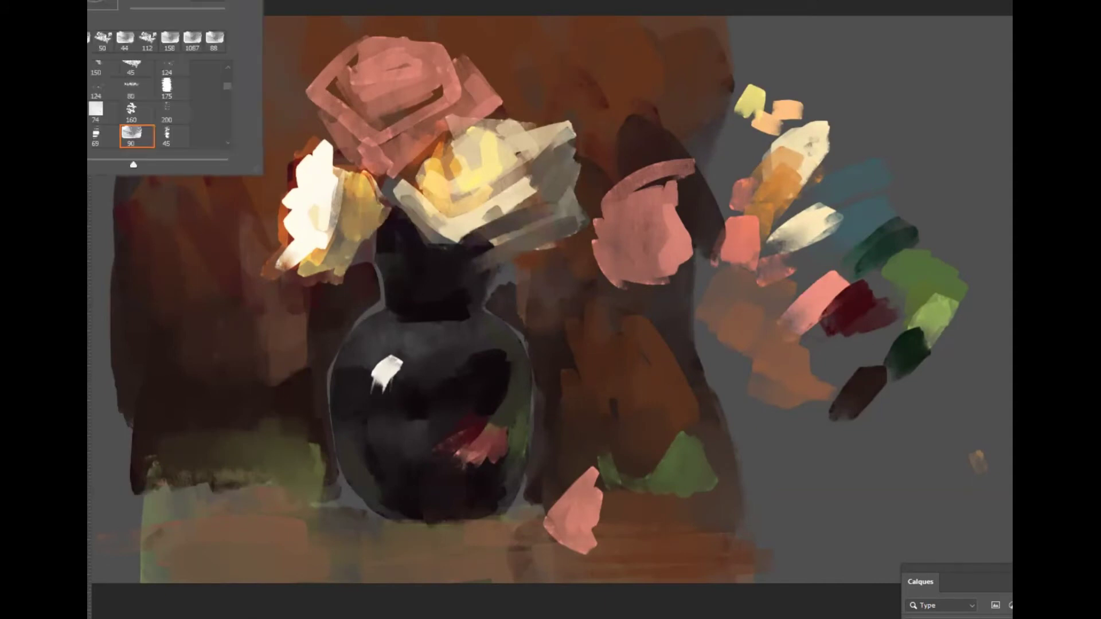
Step: Set the colour to pale yellow #fff6b9 and paint a light petal stroke down the middle of the small white flower
left_click(345, 196, "alt")
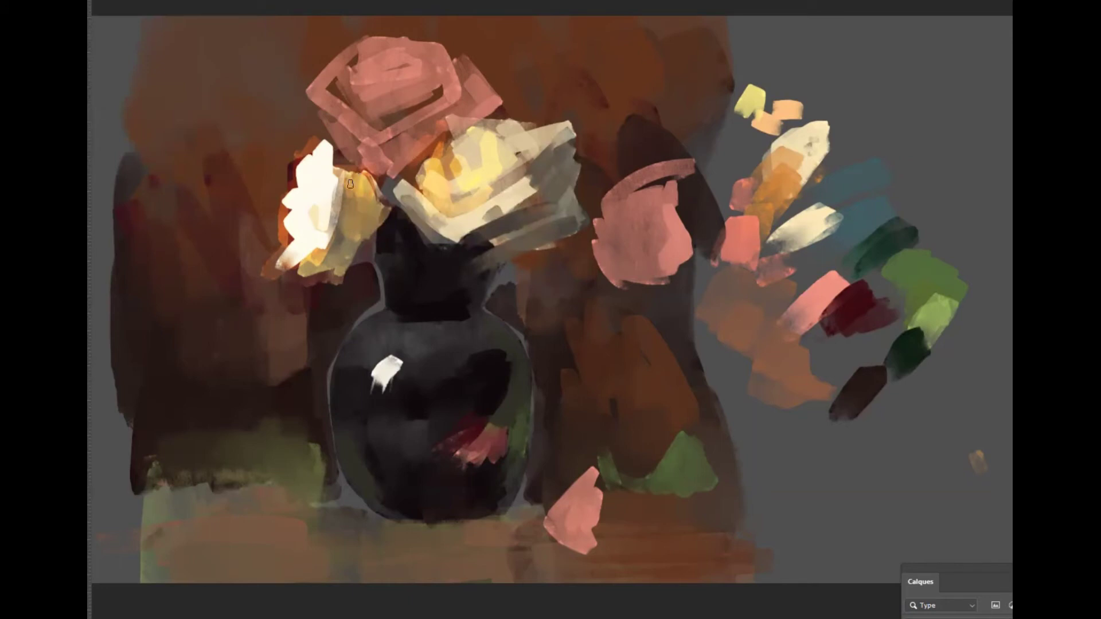
left_click(753, 100, "alt")
left_click_drag(337, 188, 344, 226)
key("n")
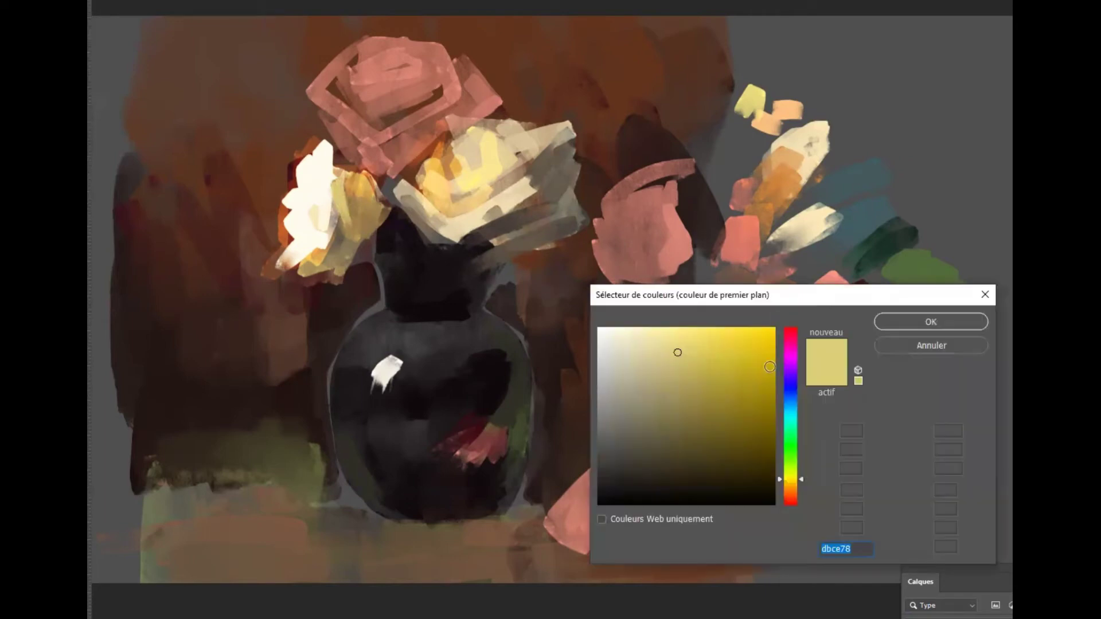
left_click_drag(671, 339, 650, 321)
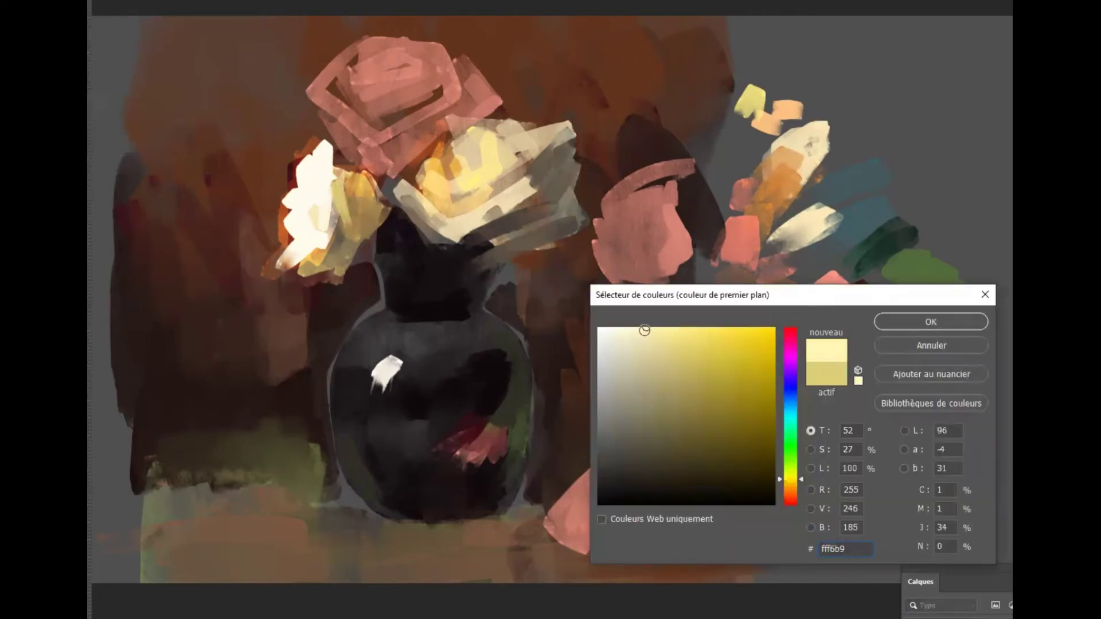
left_click(922, 322)
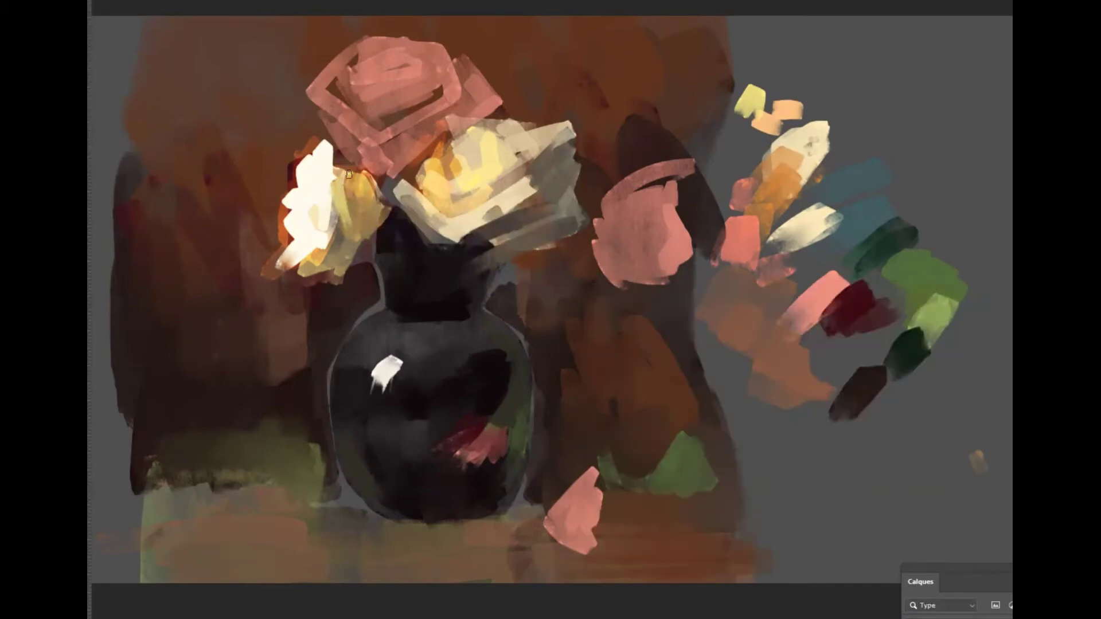
left_click_drag(335, 186, 353, 250)
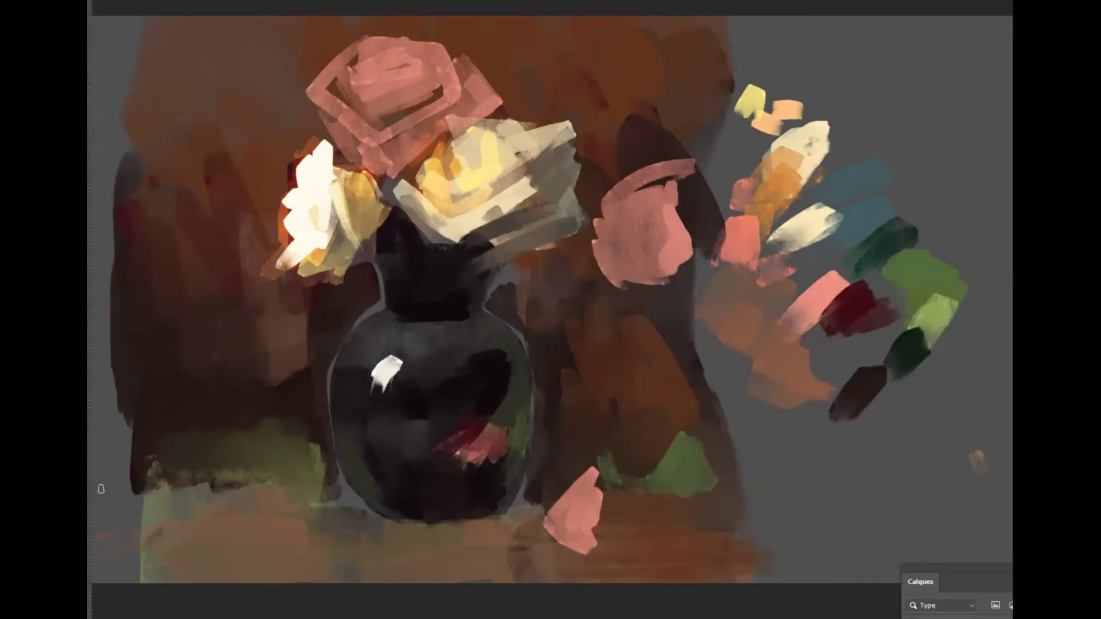
Step: Add pale yellow #fff5b4 strokes to the small flower's lower petals and light green leaf strokes beside the right-hand pink bud
key("n")
left_click_drag(637, 334, 650, 326)
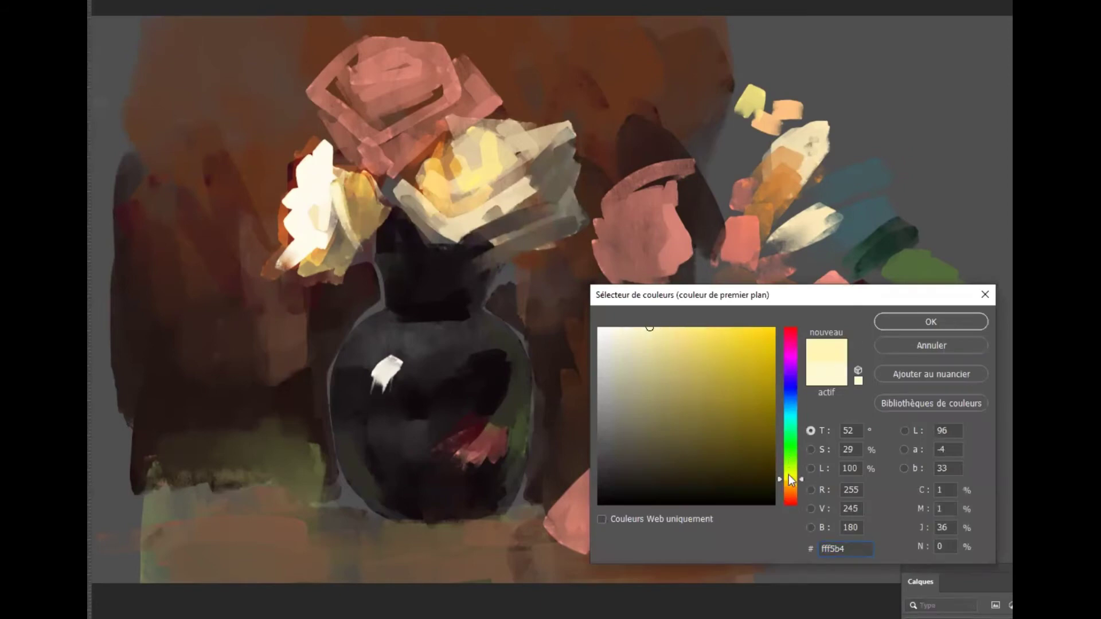
left_click(905, 324)
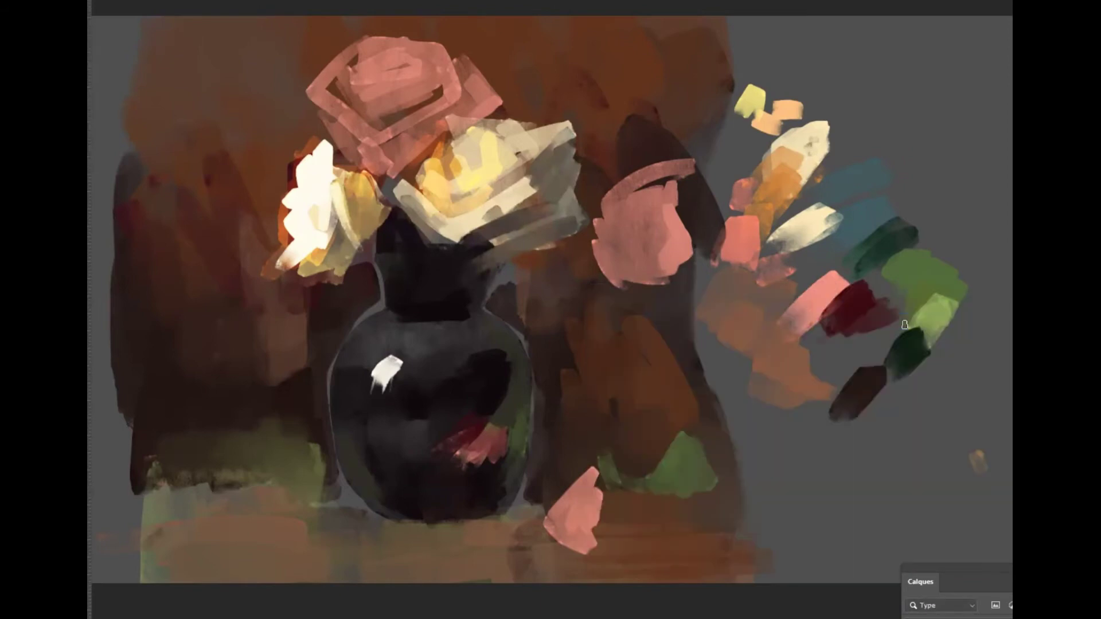
mouse_move(330, 236)
left_mouse_down()
mouse_move(310, 291)
mouse_move(301, 279)
left_mouse_up()
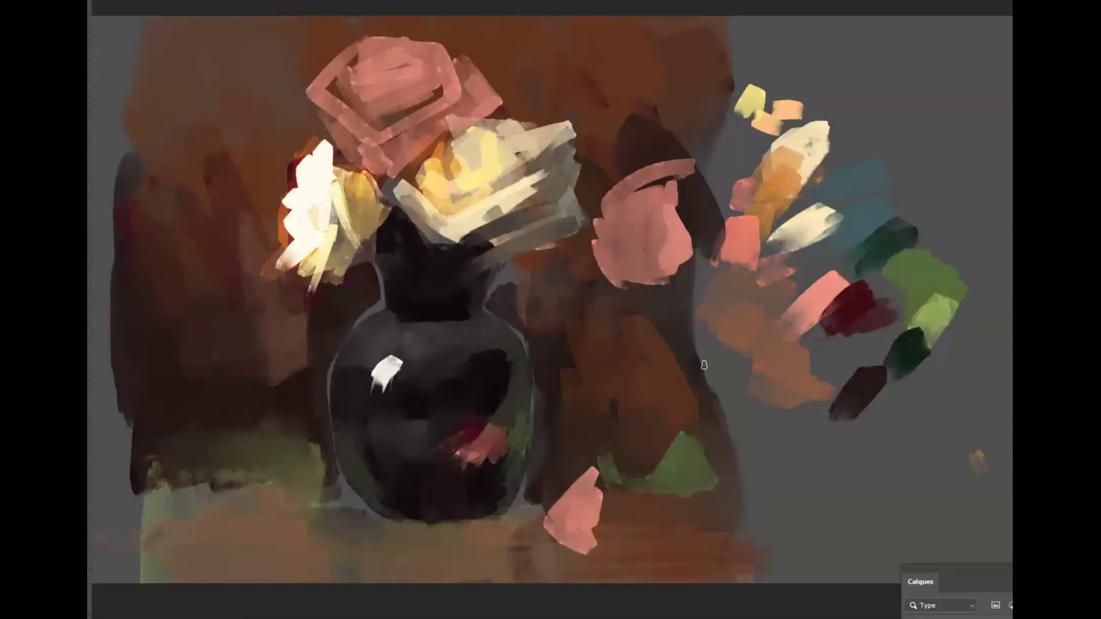
mouse_move(565, 235)
left_mouse_down()
mouse_move(597, 228)
mouse_move(606, 173)
left_mouse_up()
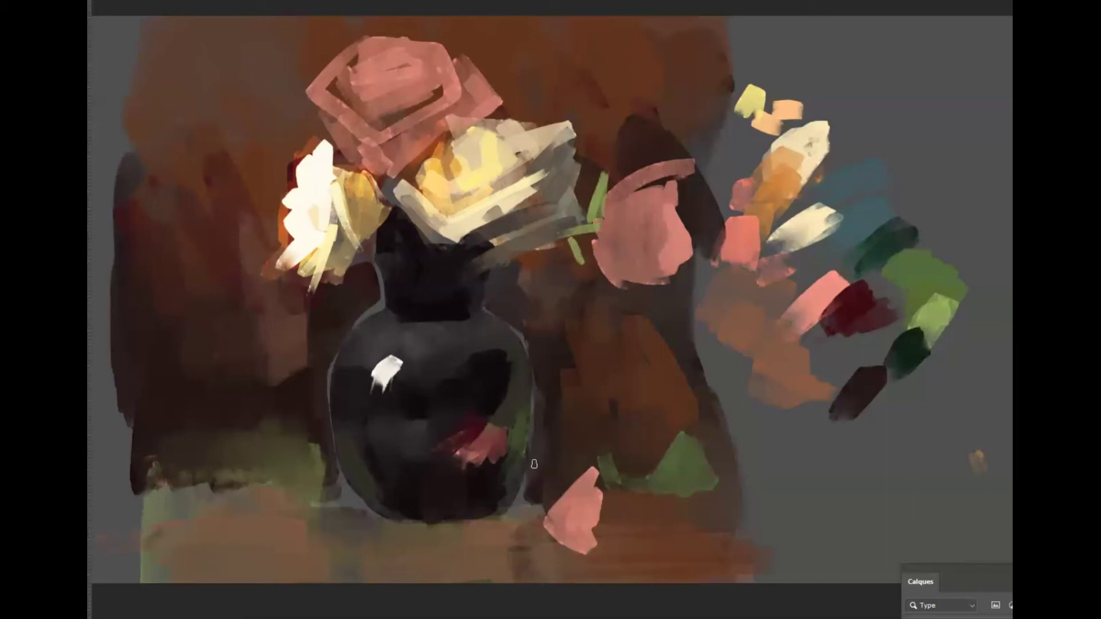
Step: Sample pink from the fallen petal and extend it into a full flower shape against the vase's base
left_click(570, 501, "alt")
left_click_drag(528, 492, 543, 522)
mouse_move(543, 470)
left_mouse_down()
mouse_move(521, 507)
mouse_move(530, 495)
mouse_move(546, 534)
mouse_move(545, 480)
mouse_move(532, 522)
mouse_move(516, 524)
mouse_move(492, 495)
mouse_move(511, 538)
mouse_move(536, 472)
mouse_move(561, 502)
mouse_move(538, 531)
mouse_move(545, 552)
mouse_move(520, 543)
mouse_move(551, 555)
mouse_move(535, 529)
mouse_move(573, 519)
mouse_move(538, 522)
mouse_move(558, 473)
mouse_move(535, 503)
mouse_move(586, 494)
mouse_move(561, 510)
left_mouse_up()
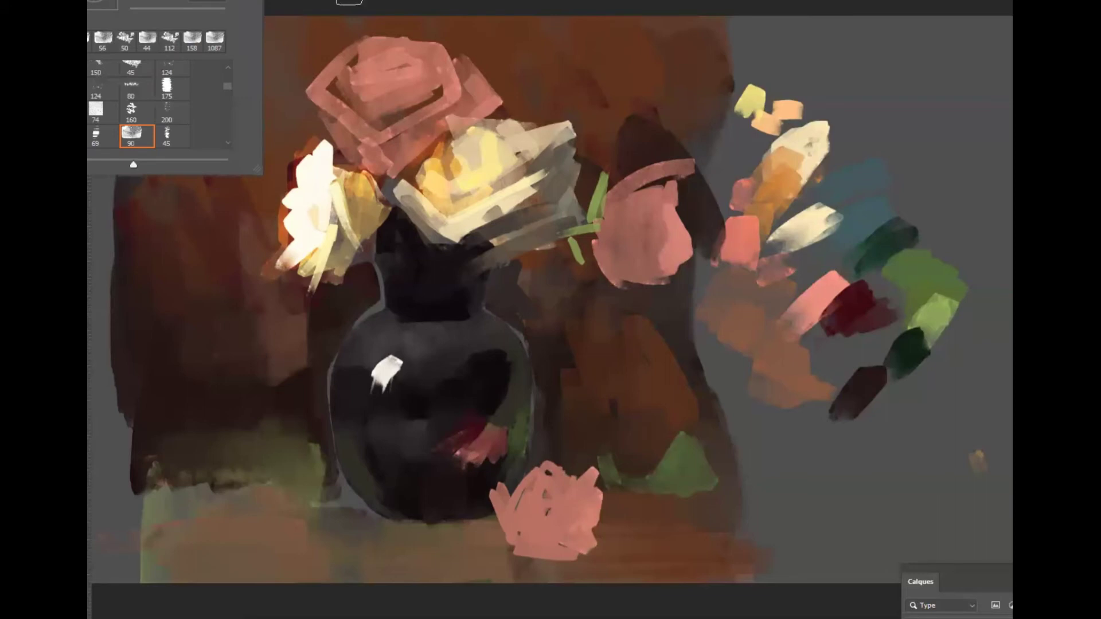
Step: Shade the fallen flower's right half in dark reddish brown and paint a dark shadow beneath and beside it
key("Return")
left_click(216, 242, "alt")
mouse_move(597, 508)
left_mouse_down()
mouse_move(585, 511)
mouse_move(597, 536)
mouse_move(589, 529)
left_mouse_up()
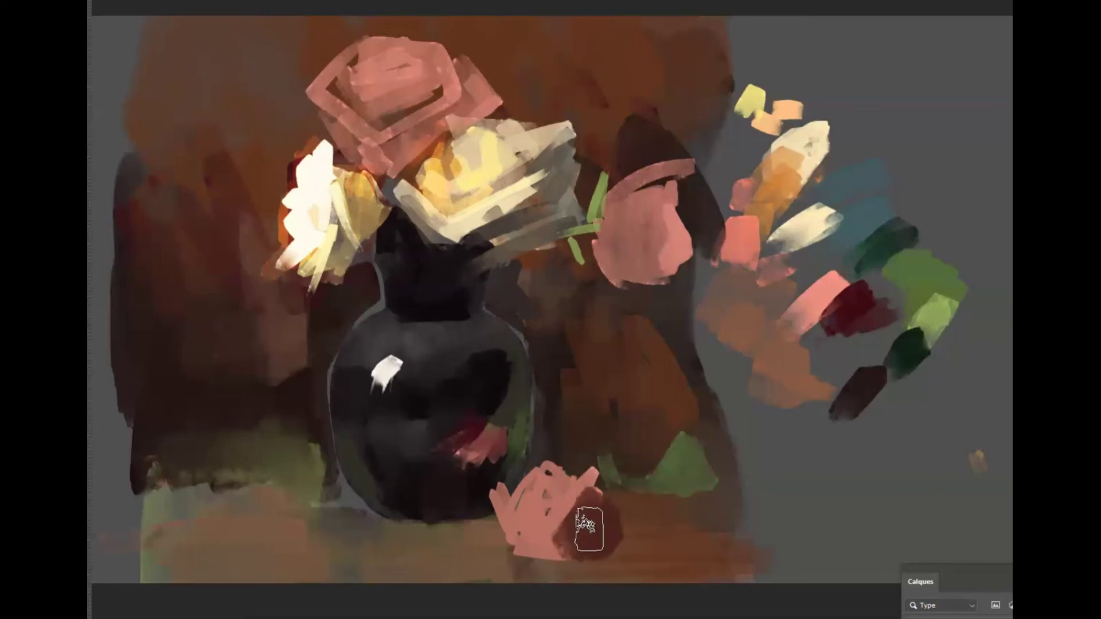
left_click(587, 492, "alt")
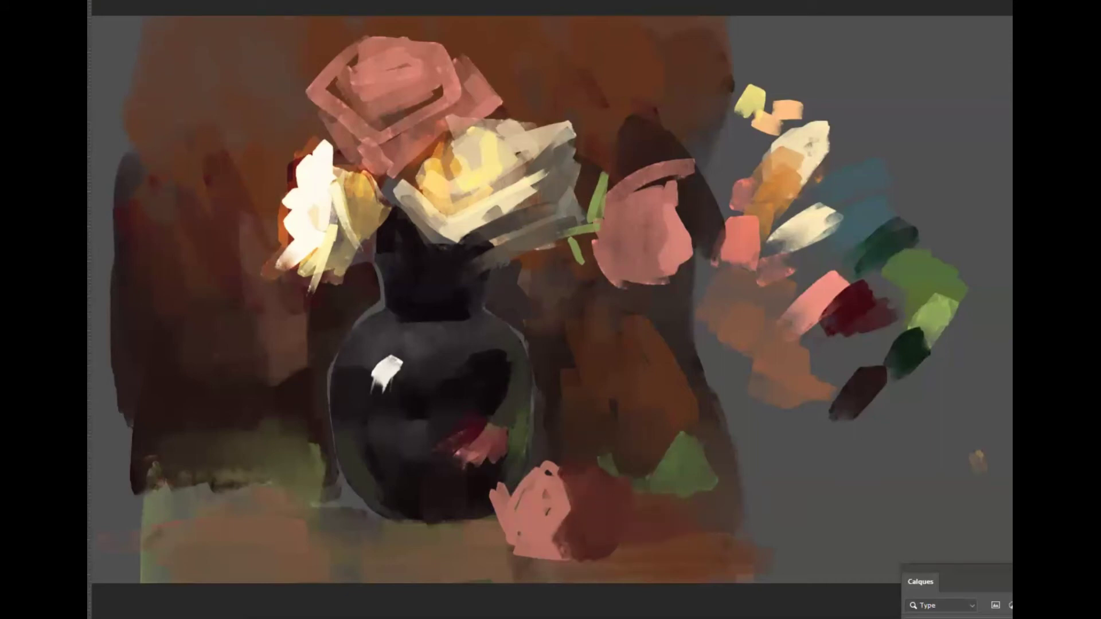
left_click(781, 459)
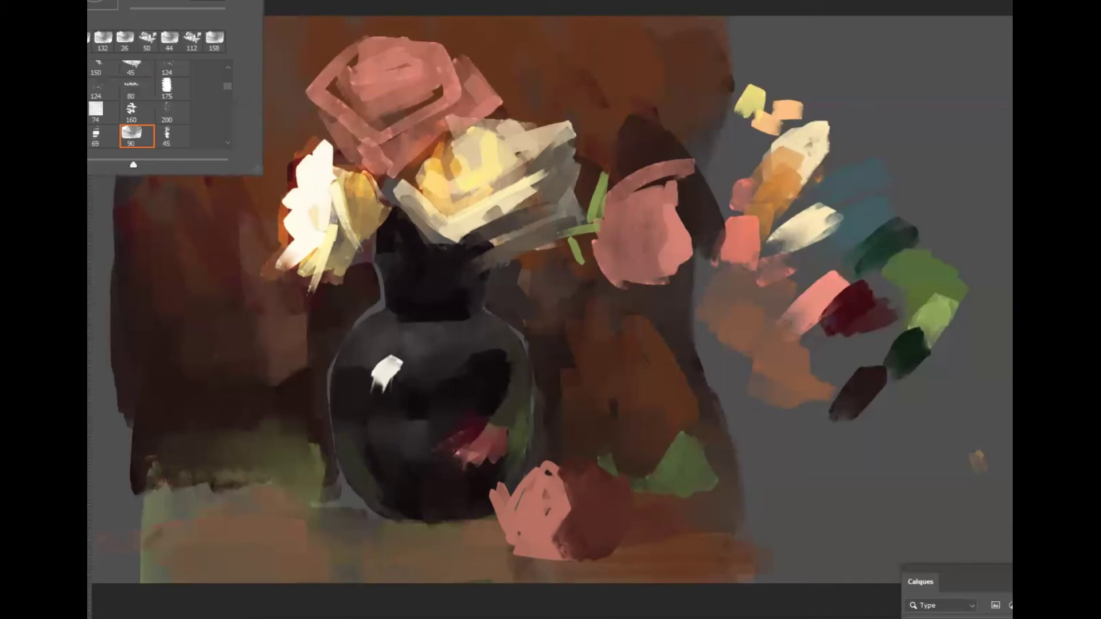
left_click(251, 397)
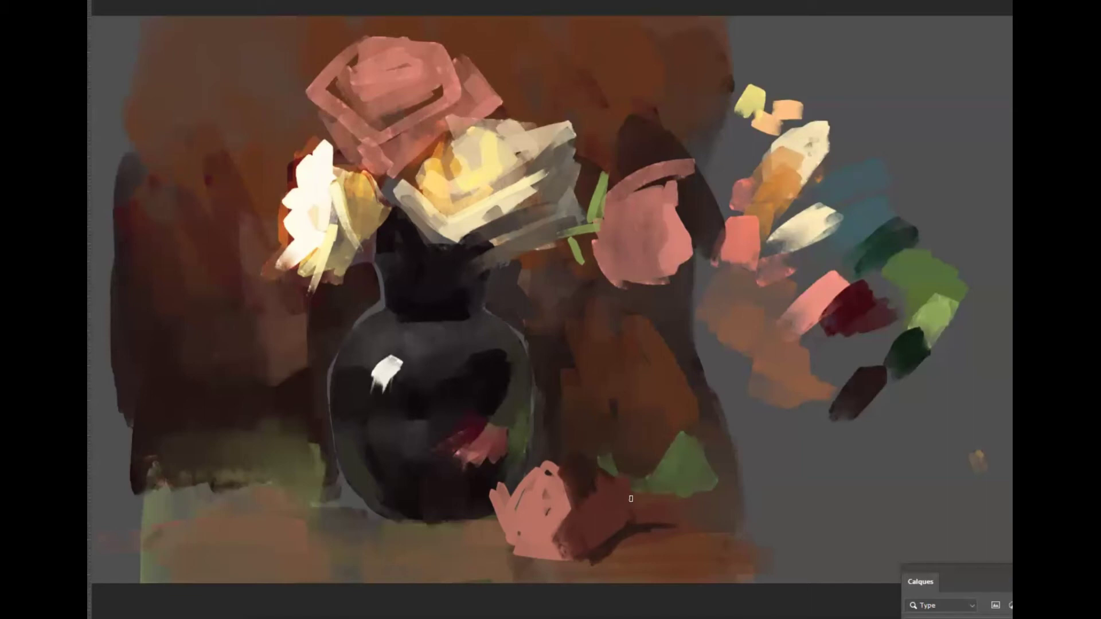
Step: Pick deeper, more saturated reds and paint them over the fallen flower's shaded half and the centre of its pink side
key("n")
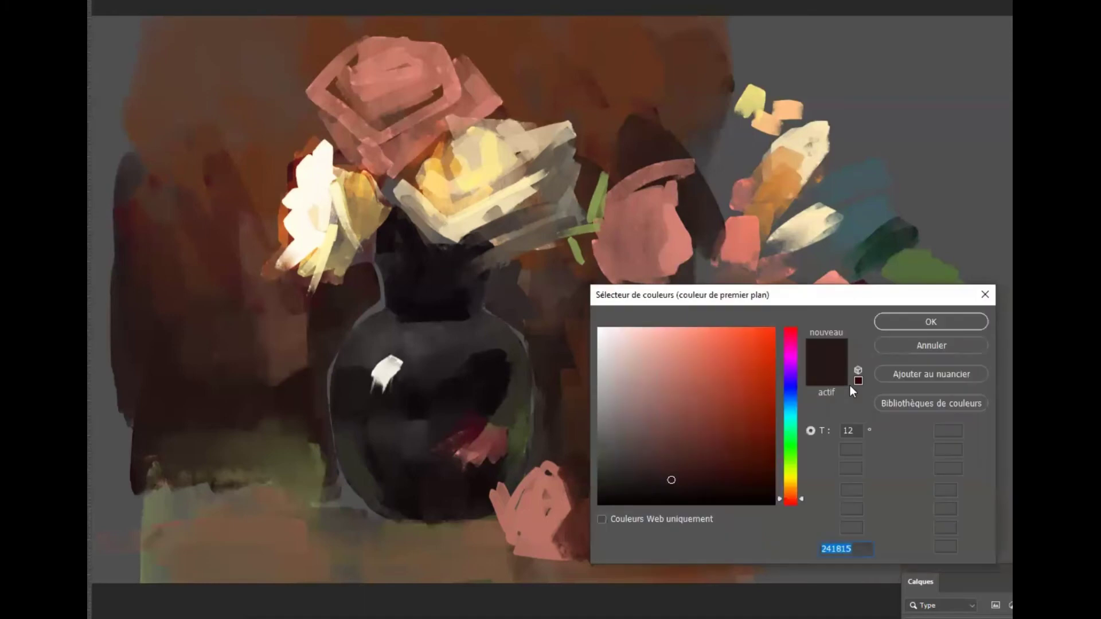
left_click(738, 432)
left_click(913, 321)
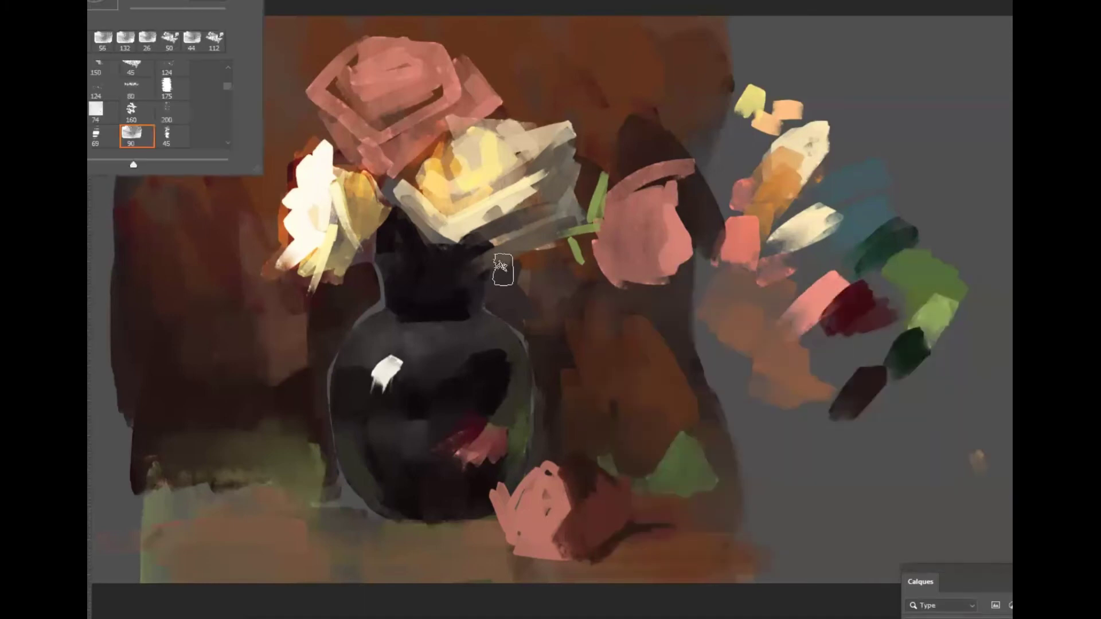
left_click_drag(590, 515, 589, 527)
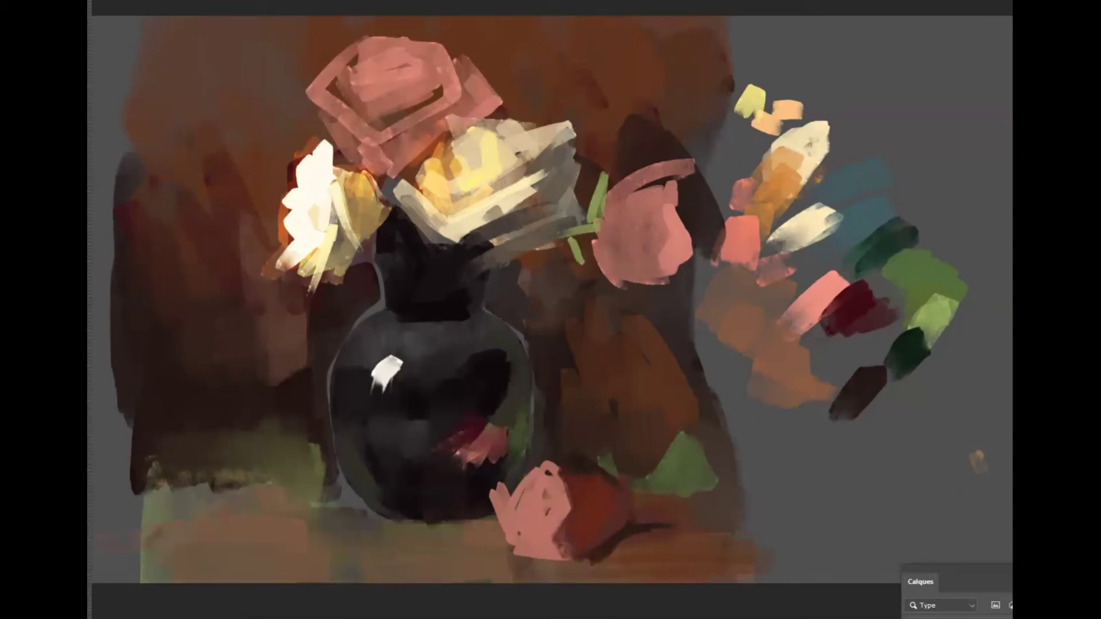
key("n")
left_click(767, 448)
left_click(950, 317)
left_click_drag(591, 504, 591, 539)
left_click_drag(531, 500, 531, 525)
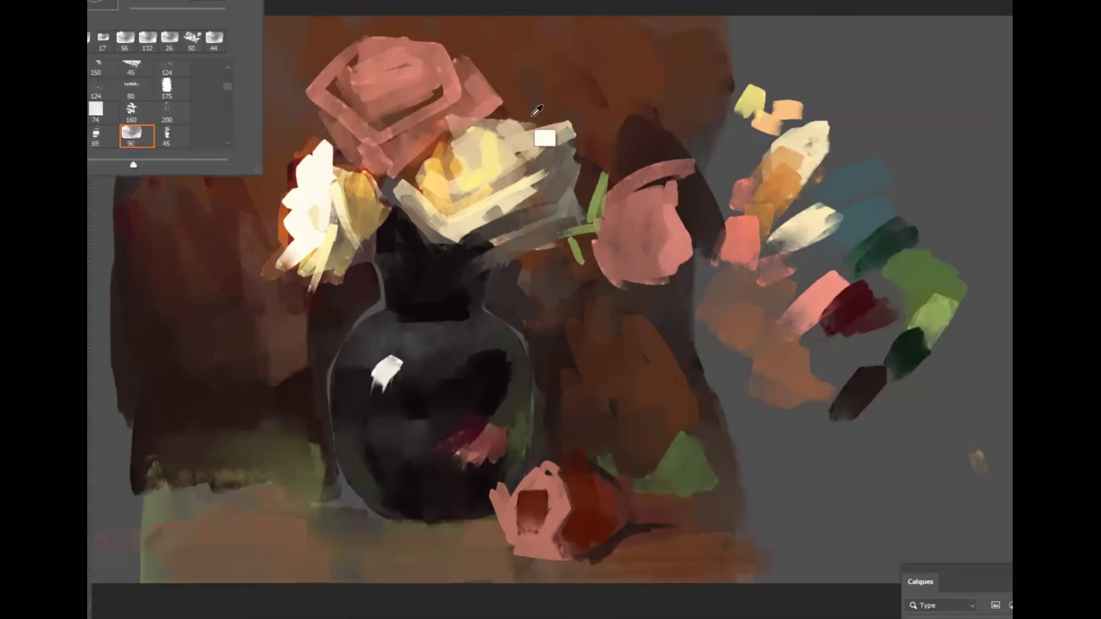
Step: Define the large pale flower's petals with thin cream, ochre and blue-grey strokes
left_click(451, 156, "alt")
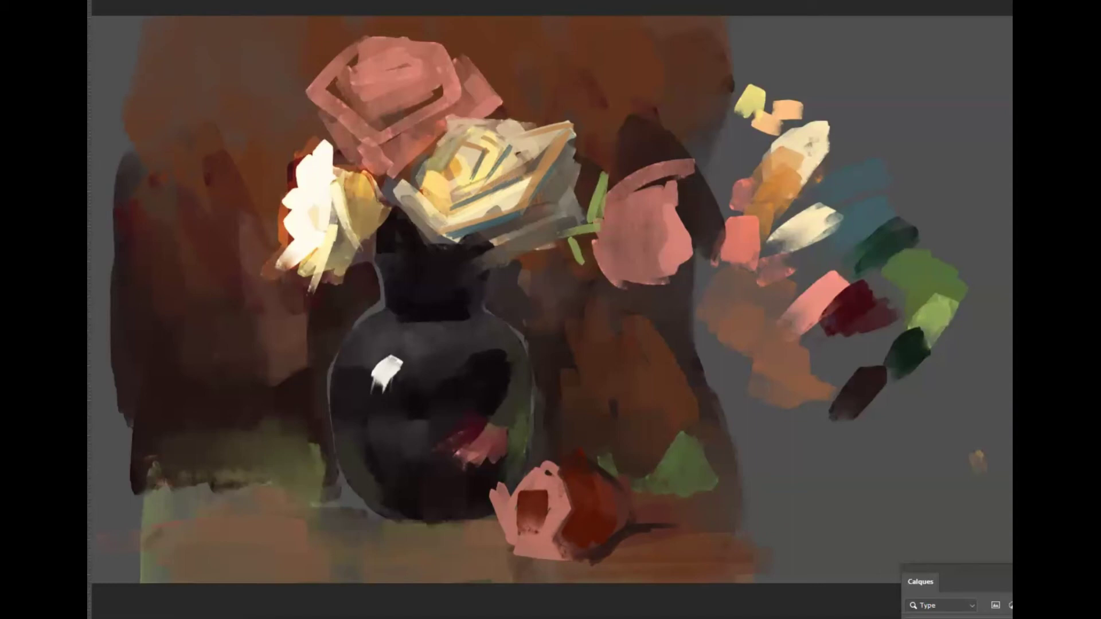
Step: Create a new layer with the Incrustation blend mode at 100% opacity
key("alt+c")
key("Right")
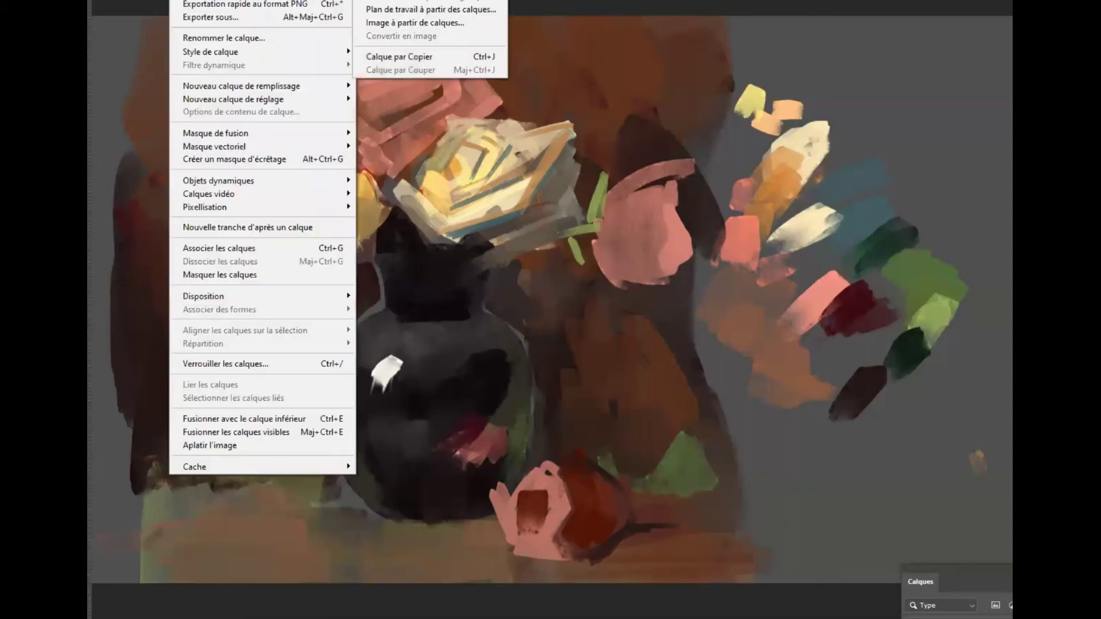
key("Return")
left_click(614, 165)
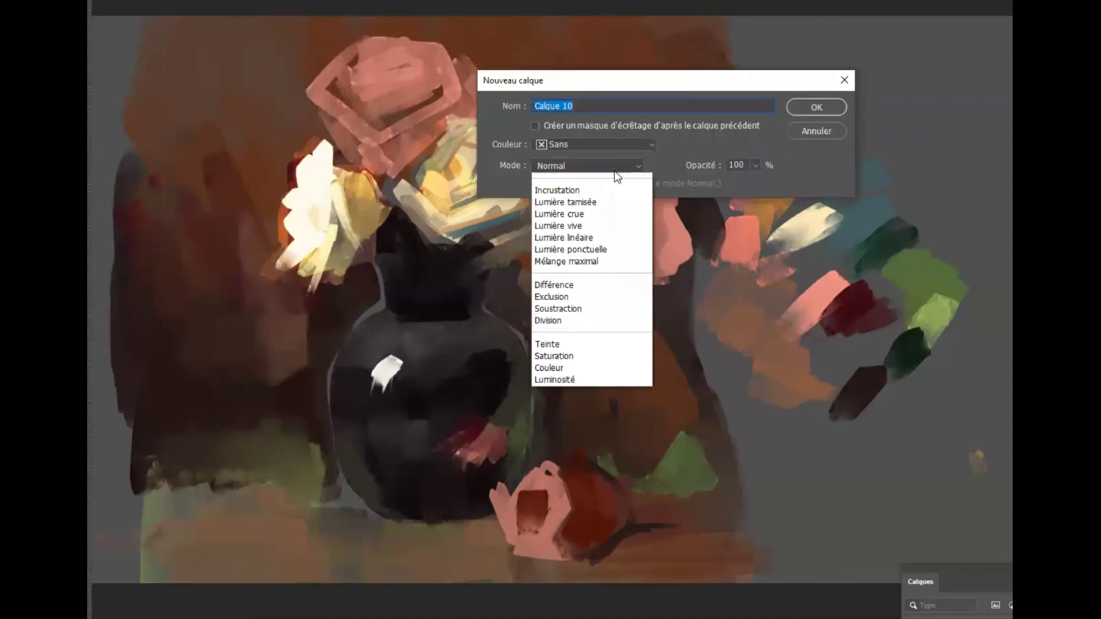
left_click(590, 356)
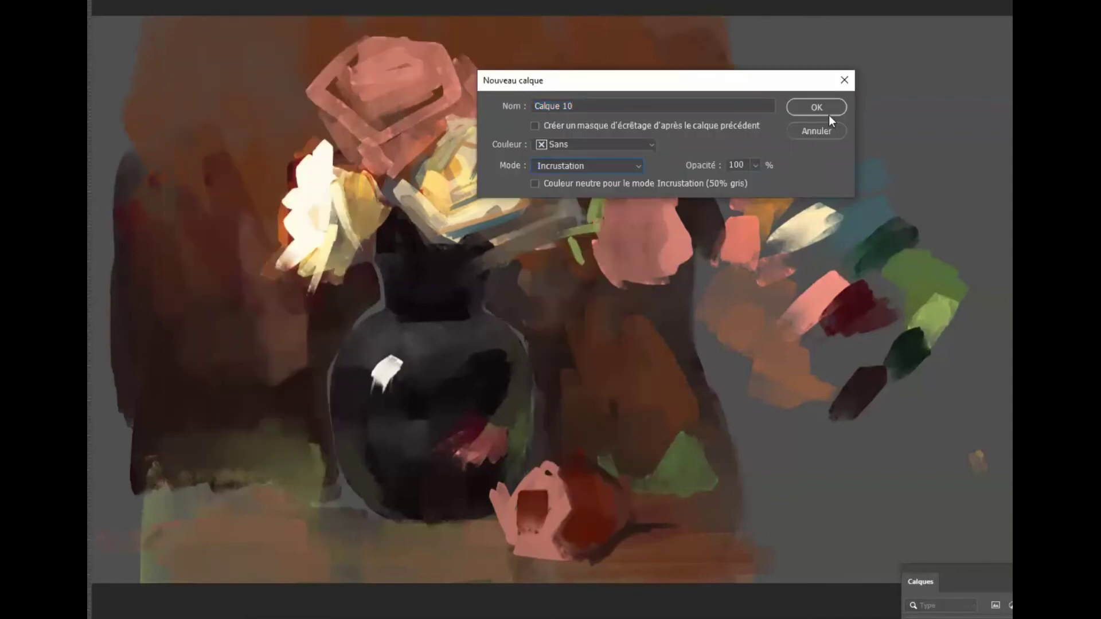
left_click(822, 108)
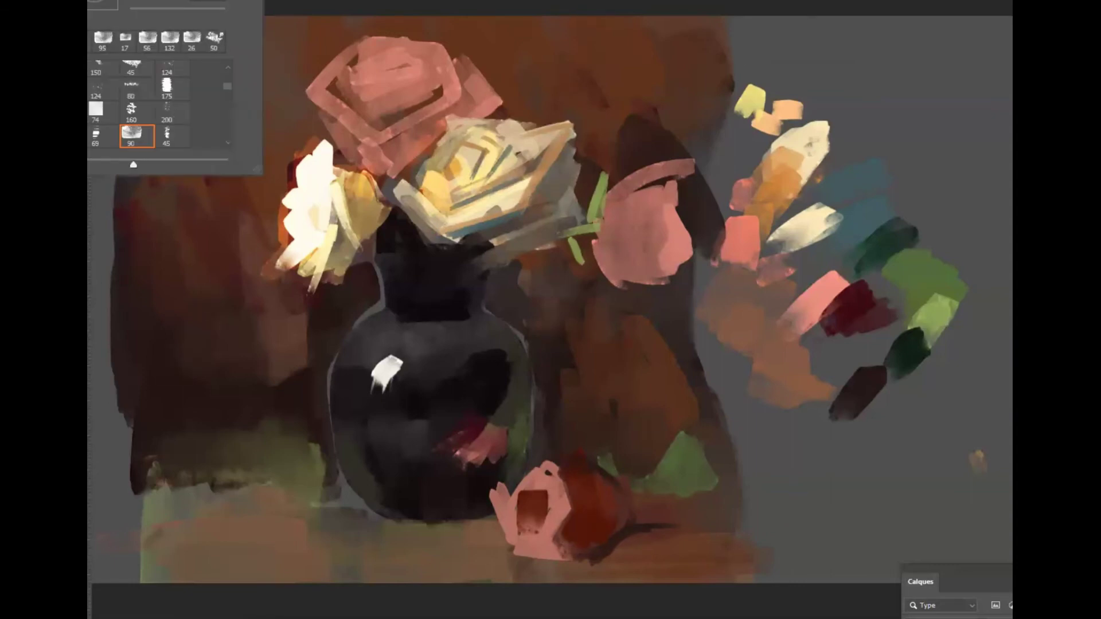
Step: Set the colour to coral #ff664d and paint glowing accents on the fallen flower and the upper pink rose
left_click_drag(794, 472, 790, 501)
left_click_drag(727, 355, 720, 327)
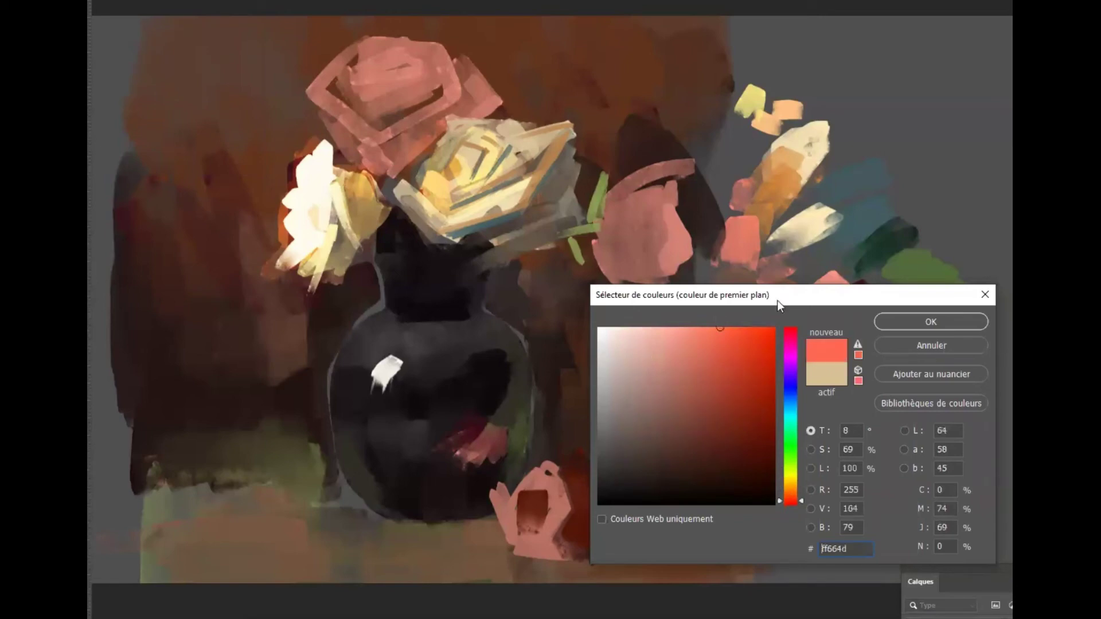
left_click(920, 317)
mouse_move(527, 542)
left_mouse_down()
mouse_move(553, 511)
mouse_move(545, 549)
mouse_move(551, 526)
mouse_move(633, 436)
mouse_move(564, 522)
mouse_move(590, 537)
left_mouse_up()
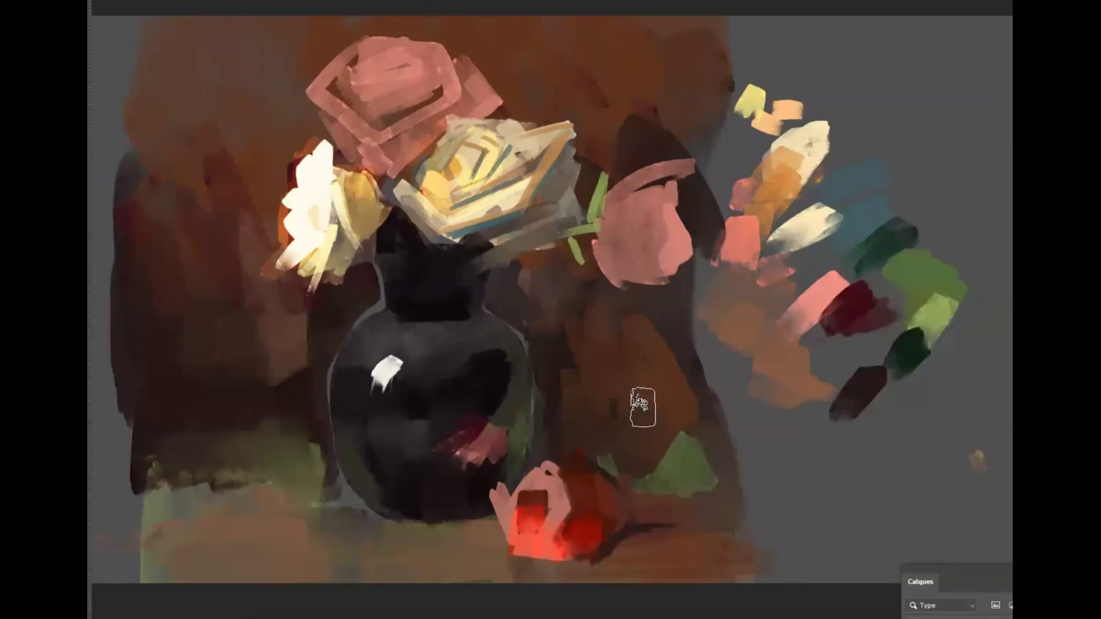
key("ctrl")
left_click_drag(339, 84, 378, 53)
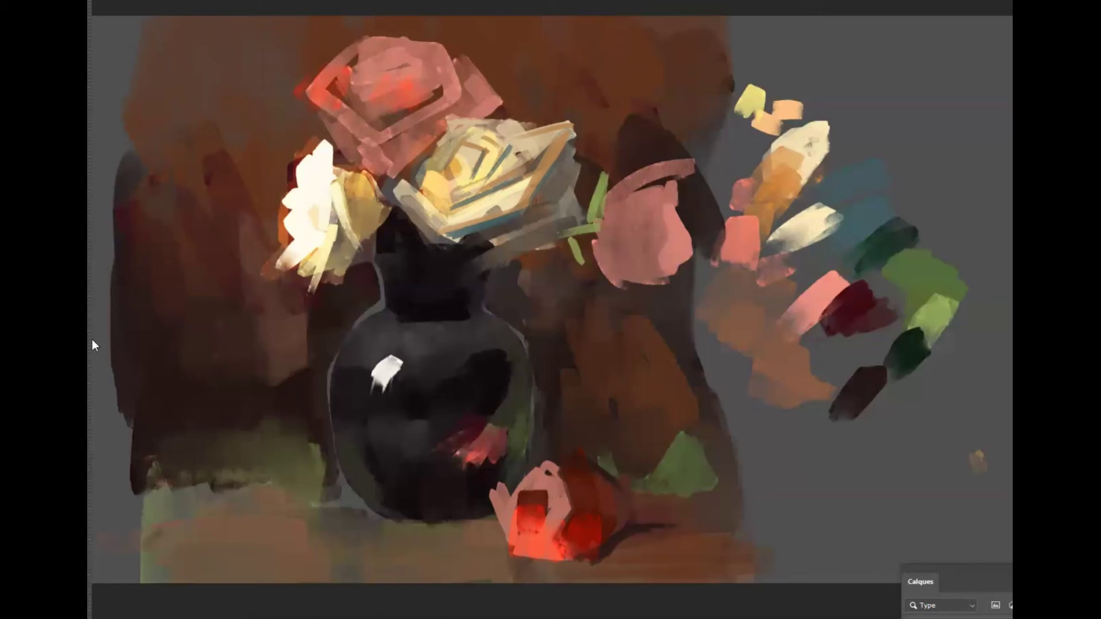
Step: Set the colour to dark crimson #6a1a31 and deepen the upper rose's centre, lower petals and right side
left_click_drag(802, 415, 793, 341)
left_click_drag(733, 381, 707, 446)
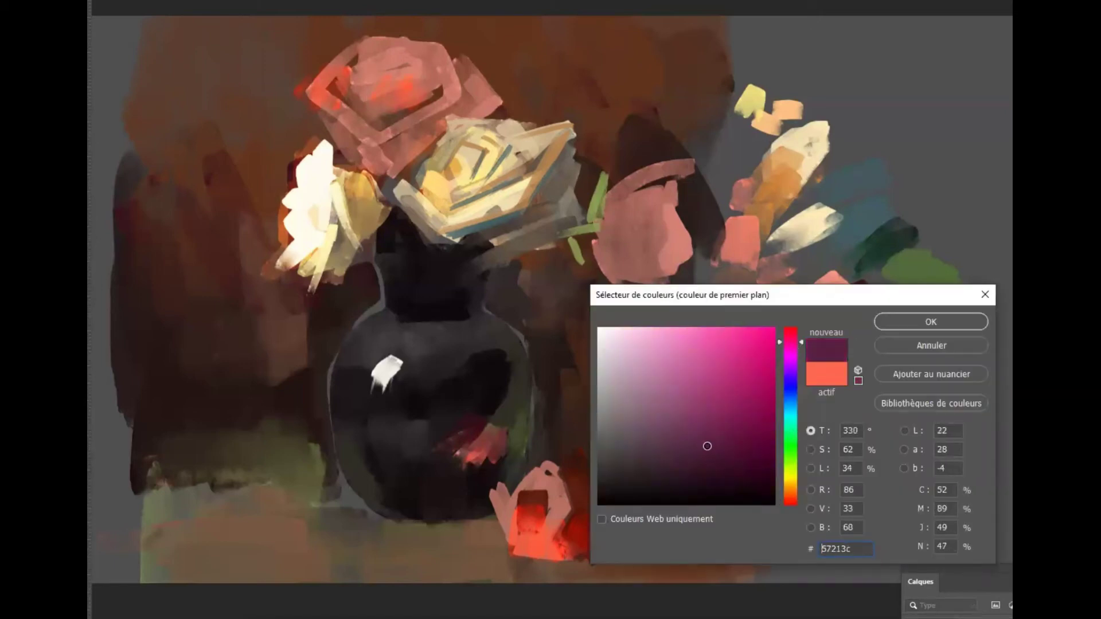
left_click_drag(787, 350, 791, 334)
left_click(730, 431)
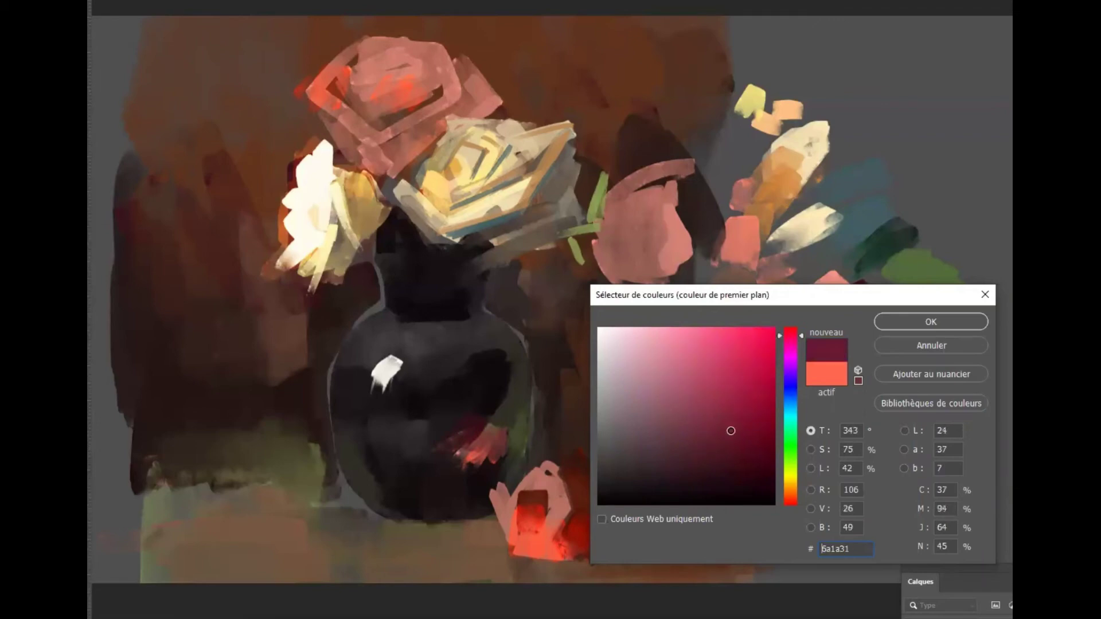
left_click(909, 321)
mouse_move(383, 78)
left_mouse_down()
mouse_move(378, 131)
mouse_move(388, 115)
mouse_move(373, 86)
left_mouse_up()
mouse_move(363, 164)
left_mouse_down()
mouse_move(427, 137)
mouse_move(406, 138)
mouse_move(445, 135)
mouse_move(487, 80)
left_mouse_up()
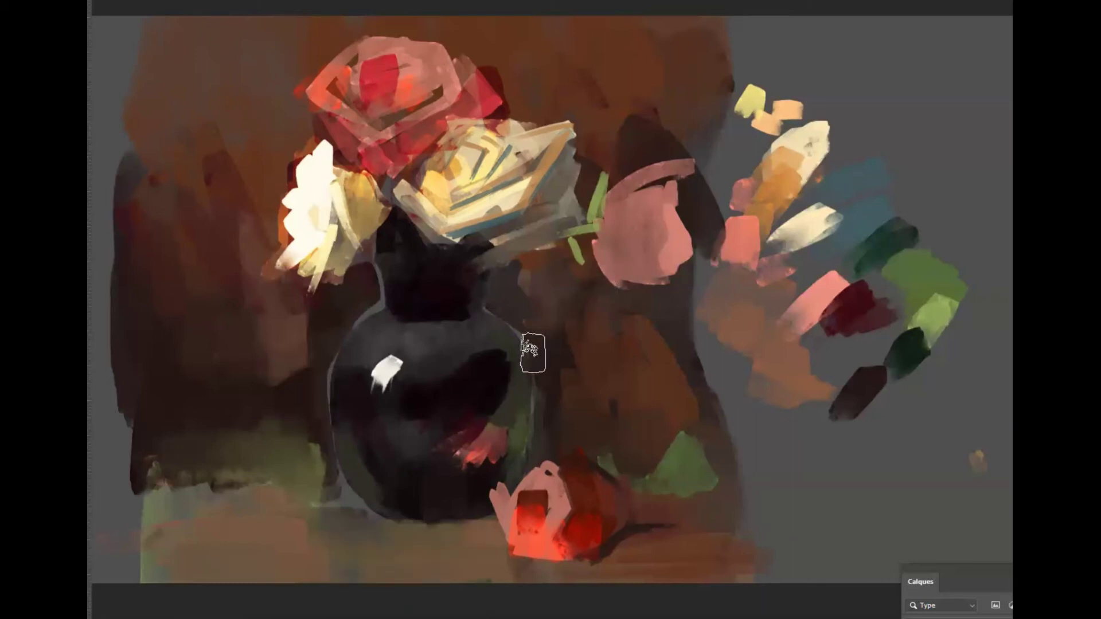
Step: Darken the background along the right side of the vase with a sampled dark tone, redoing the last stroke
mouse_move(553, 382)
left_mouse_down()
mouse_move(546, 451)
mouse_move(572, 440)
left_mouse_up()
left_click(492, 383, "alt")
mouse_move(556, 404)
left_mouse_down()
mouse_move(542, 448)
mouse_move(571, 424)
mouse_move(588, 436)
mouse_move(564, 426)
mouse_move(549, 375)
mouse_move(547, 404)
mouse_move(548, 367)
mouse_move(508, 305)
left_mouse_up()
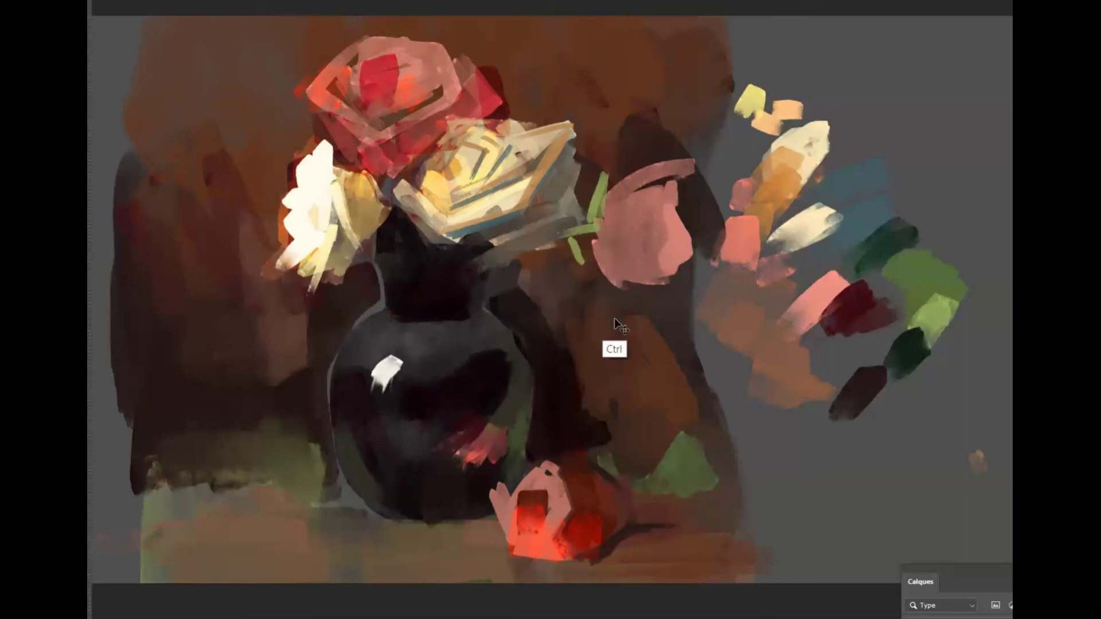
key("ctrl+z")
mouse_move(539, 322)
left_mouse_down()
mouse_move(561, 394)
mouse_move(538, 437)
mouse_move(595, 401)
mouse_move(521, 295)
mouse_move(536, 270)
mouse_move(565, 294)
mouse_move(585, 284)
mouse_move(606, 292)
left_mouse_up()
Step: Deepen the right-hand pink bud with red strokes using a tone sampled from the upper rose
left_click_drag(637, 214, 660, 195)
left_click(499, 101, "alt")
mouse_move(638, 118)
left_mouse_down()
mouse_move(691, 189)
mouse_move(627, 189)
mouse_move(673, 173)
mouse_move(643, 204)
mouse_move(672, 268)
mouse_move(678, 213)
mouse_move(674, 252)
mouse_move(646, 275)
mouse_move(548, 187)
mouse_move(649, 254)
mouse_move(611, 265)
mouse_move(647, 252)
mouse_move(652, 236)
mouse_move(628, 276)
left_mouse_up()
Step: Sample a dark background tone and paint diagonal dark strokes through the brown area below the right-hand bud
left_click(553, 180, "alt")
key("alt")
left_click(576, 341, "alt")
left_click_drag(570, 361, 662, 444)
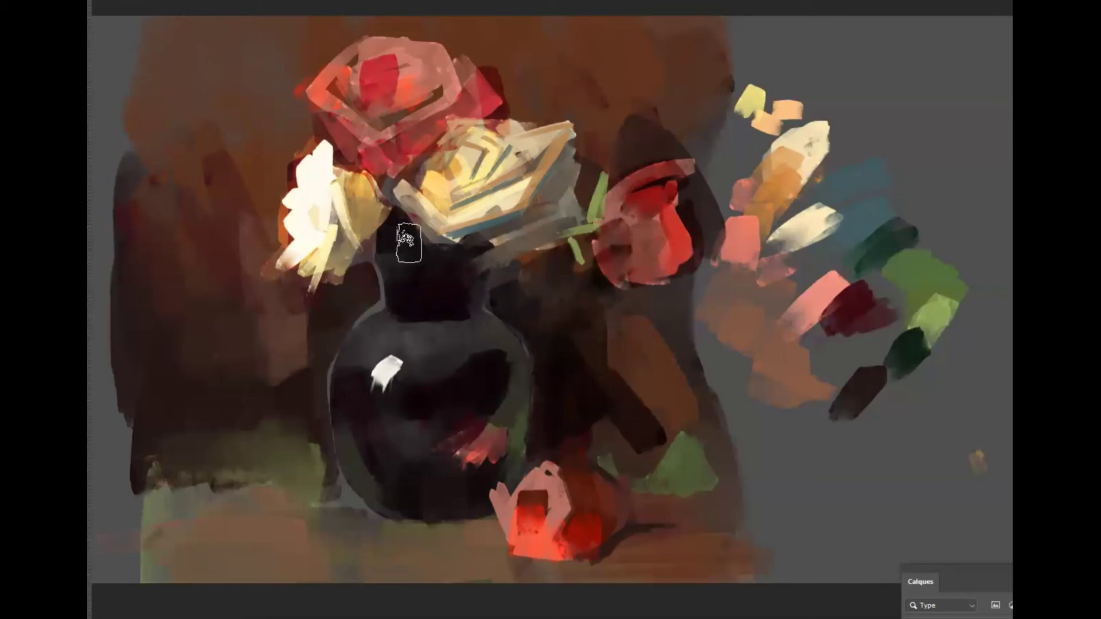
Step: Darken the right side of the small white flower, undoing the first stroke and repainting it
left_click(406, 168, "alt")
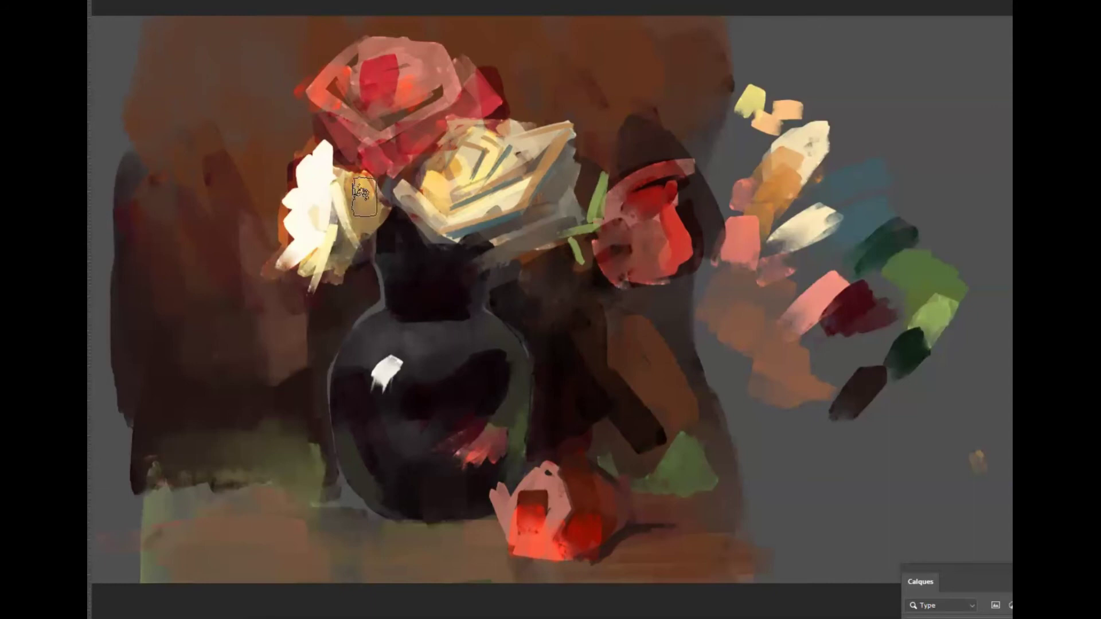
left_click_drag(364, 196, 357, 237)
key("ctrl+z")
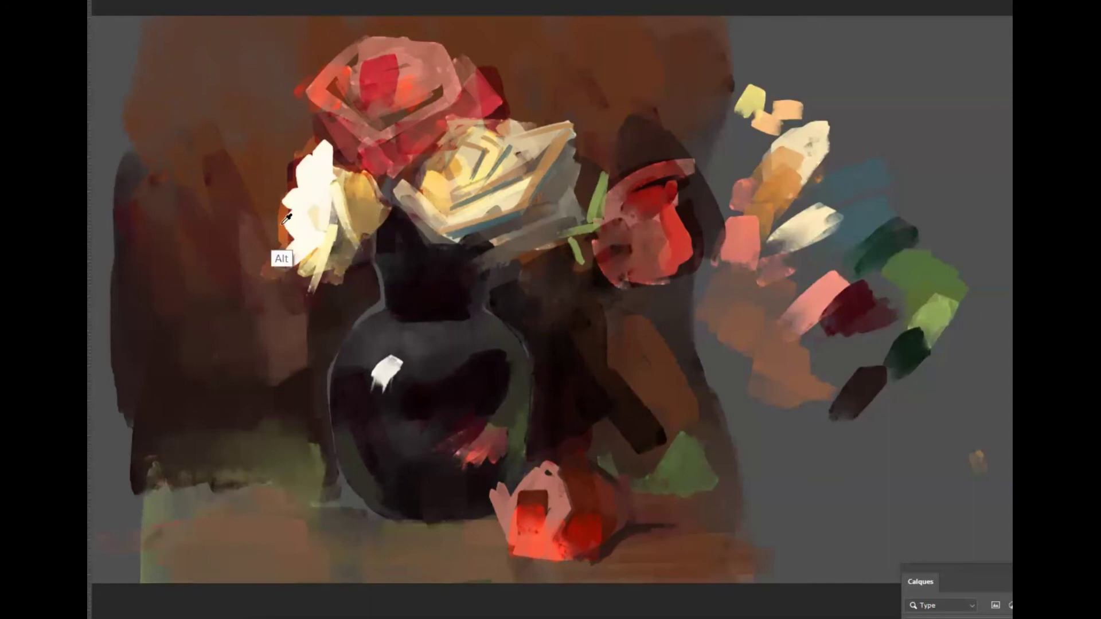
left_click_drag(376, 207, 362, 234)
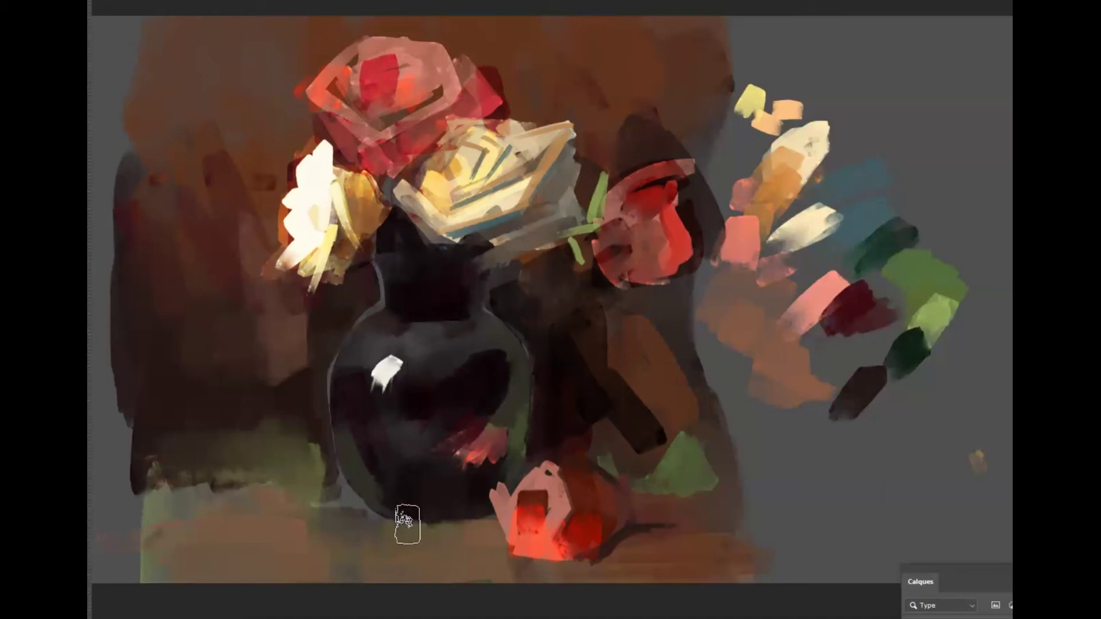
Step: Deepen the tabletop left of the vase and darken the background above its edge with a sampled dark tone
mouse_move(312, 573)
left_mouse_down()
mouse_move(333, 553)
mouse_move(208, 528)
mouse_move(195, 501)
mouse_move(252, 484)
left_mouse_up()
key("alt")
left_click(496, 324, "alt")
mouse_move(150, 453)
left_mouse_down()
mouse_move(270, 458)
mouse_move(165, 472)
mouse_move(274, 471)
mouse_move(102, 475)
mouse_move(303, 469)
mouse_move(170, 431)
mouse_move(225, 452)
mouse_move(285, 409)
mouse_move(243, 428)
mouse_move(133, 431)
mouse_move(277, 312)
left_mouse_up()
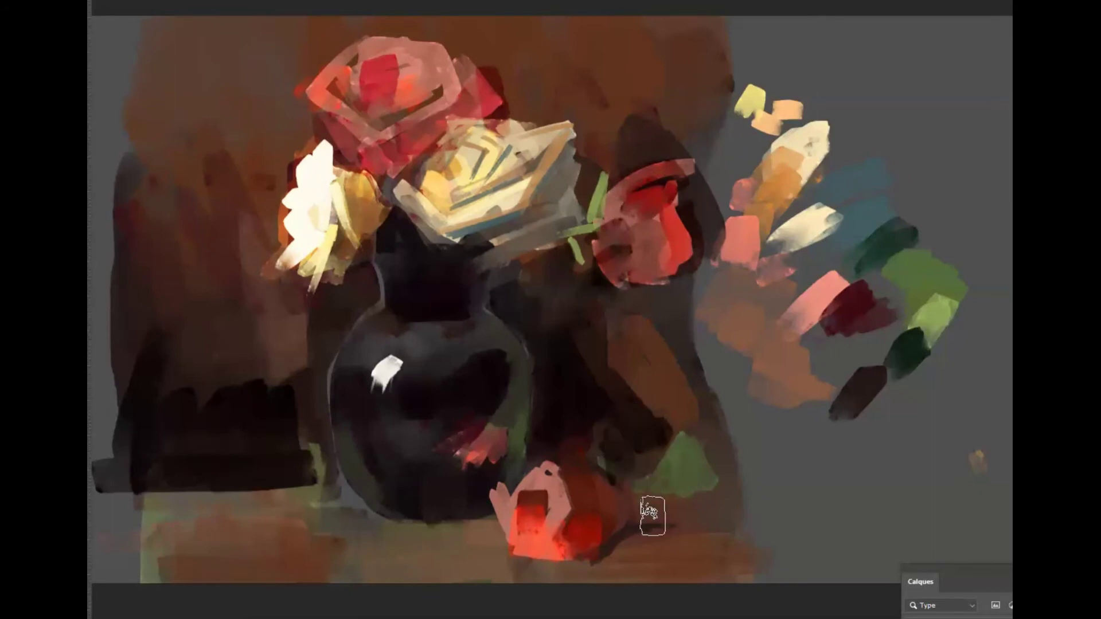
Step: Darken the shadow beside the fallen bud, the area around the green leaf and the background around the right-hand bud
left_click_drag(644, 521, 725, 523)
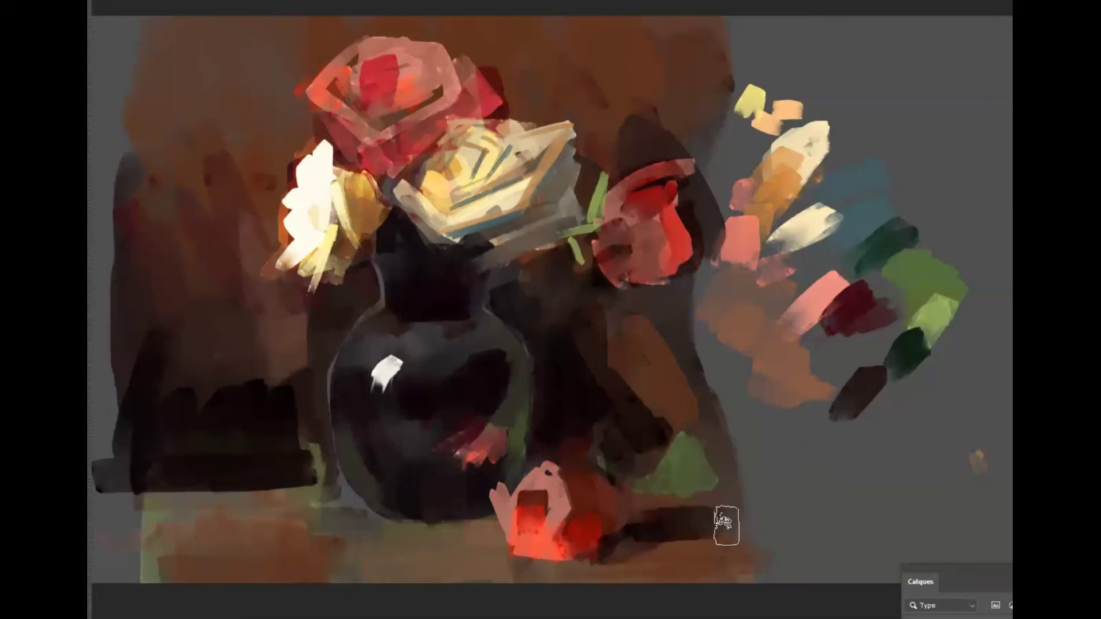
mouse_move(644, 504)
left_mouse_down()
mouse_move(736, 493)
mouse_move(636, 457)
mouse_move(684, 401)
mouse_move(728, 467)
mouse_move(711, 439)
mouse_move(725, 430)
left_mouse_up()
mouse_move(611, 297)
left_mouse_down()
mouse_move(643, 306)
mouse_move(612, 293)
mouse_move(656, 304)
mouse_move(673, 277)
mouse_move(688, 275)
mouse_move(674, 279)
mouse_move(670, 266)
mouse_move(693, 275)
mouse_move(681, 247)
mouse_move(709, 246)
mouse_move(686, 213)
mouse_move(700, 189)
mouse_move(635, 116)
mouse_move(708, 159)
mouse_move(673, 55)
mouse_move(740, 105)
mouse_move(723, 41)
left_mouse_up()
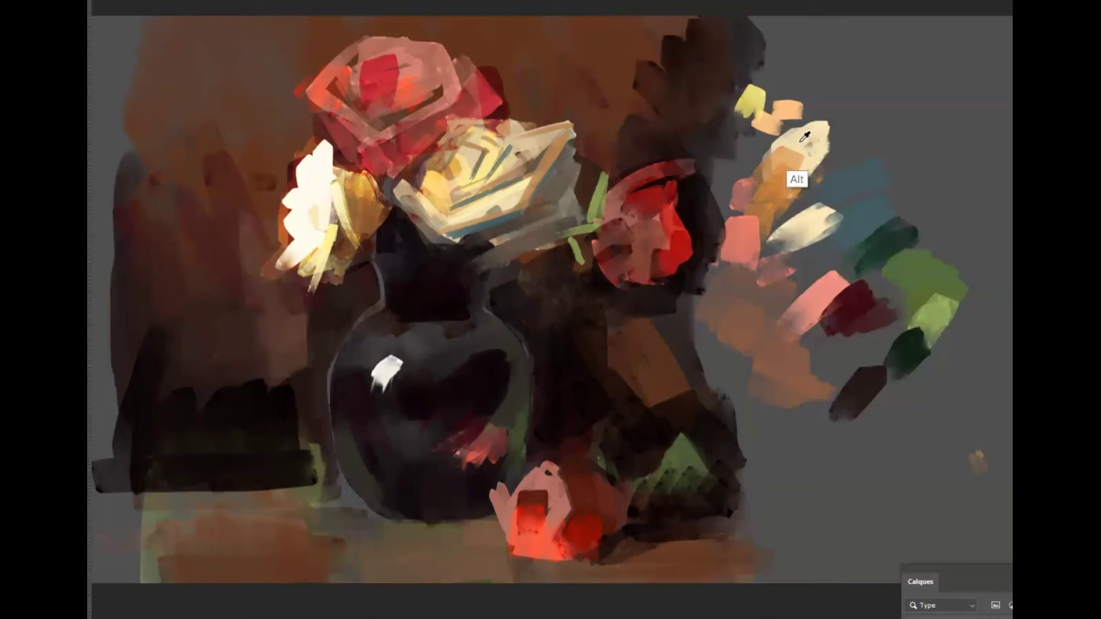
Step: Sample cream from the palette swatches and add light strokes to the cream rose, the background beside the flowers and the upper rose
mouse_move(523, 219)
left_mouse_down()
mouse_move(485, 208)
mouse_move(543, 204)
mouse_move(520, 160)
mouse_move(538, 172)
mouse_move(539, 138)
left_mouse_up()
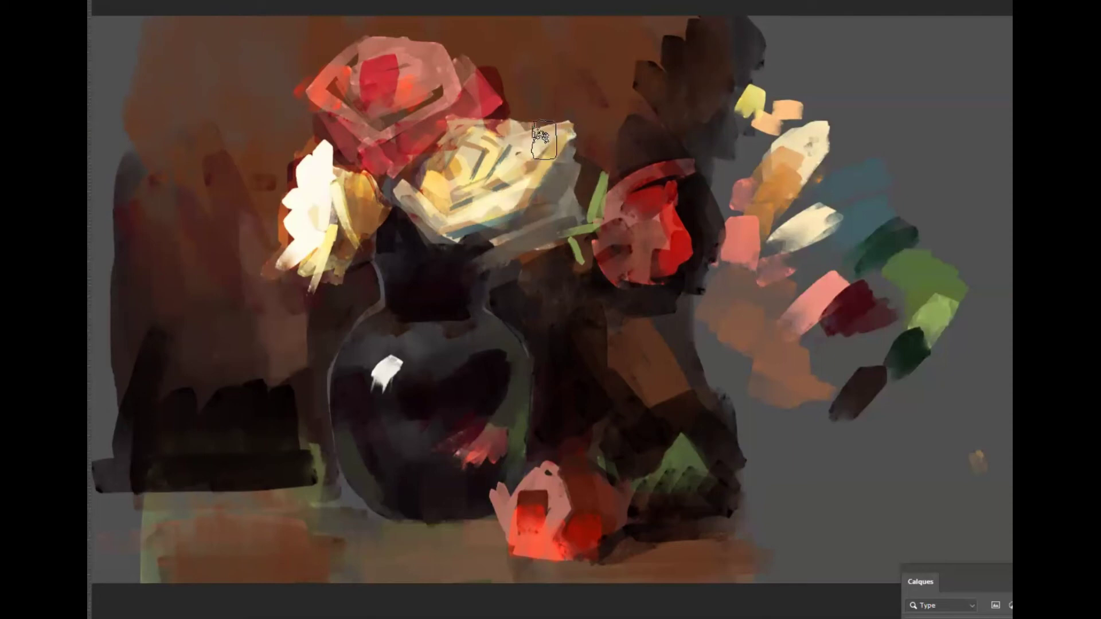
mouse_move(489, 109)
left_mouse_down()
mouse_move(533, 98)
mouse_move(476, 79)
mouse_move(497, 81)
mouse_move(570, 123)
left_mouse_up()
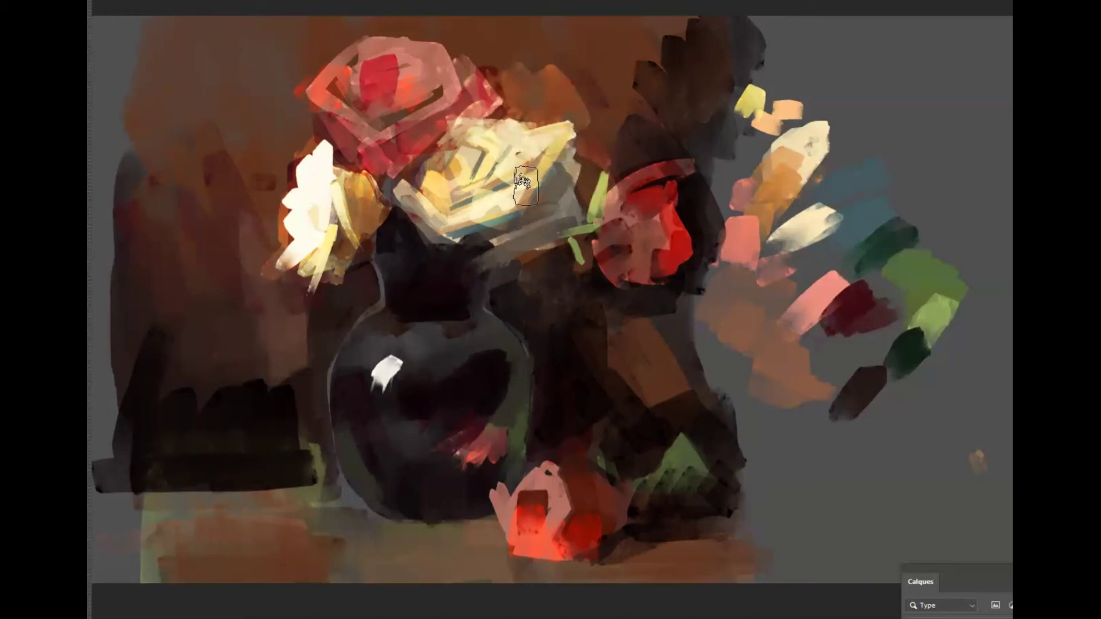
left_click_drag(280, 118, 305, 165)
mouse_move(324, 26)
left_mouse_down()
mouse_move(315, 46)
mouse_move(326, 77)
left_mouse_up()
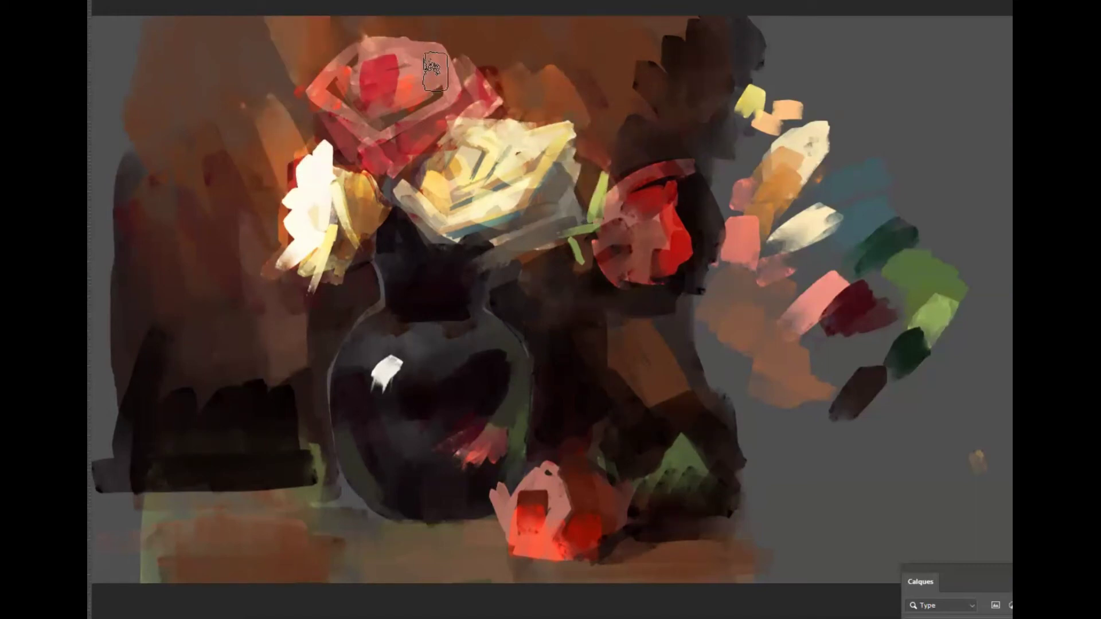
left_click_drag(435, 71, 479, 92)
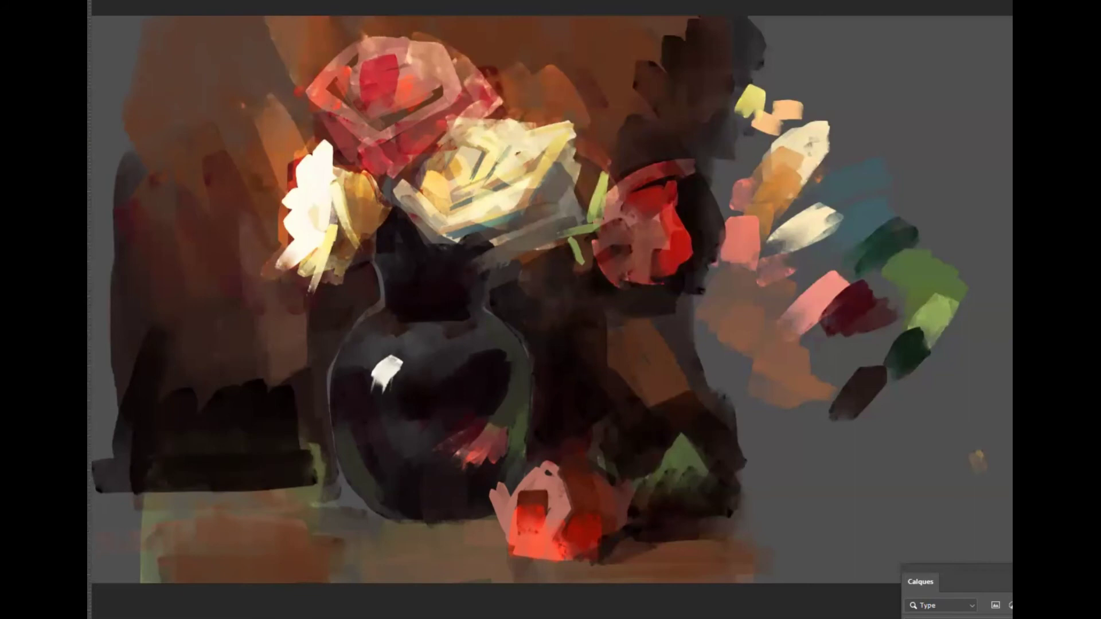
Step: Pick a bright pink foreground colour and brighten the petals on the right and lower parts of the upper rose
key("n")
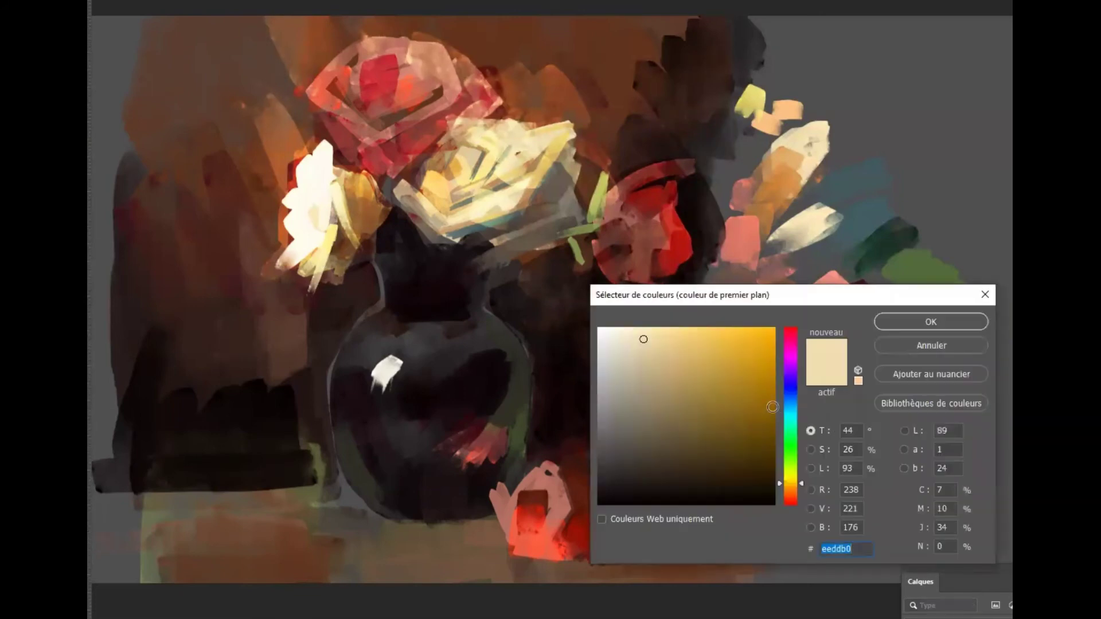
left_click_drag(797, 426, 792, 350)
left_click(661, 328)
left_click(914, 321)
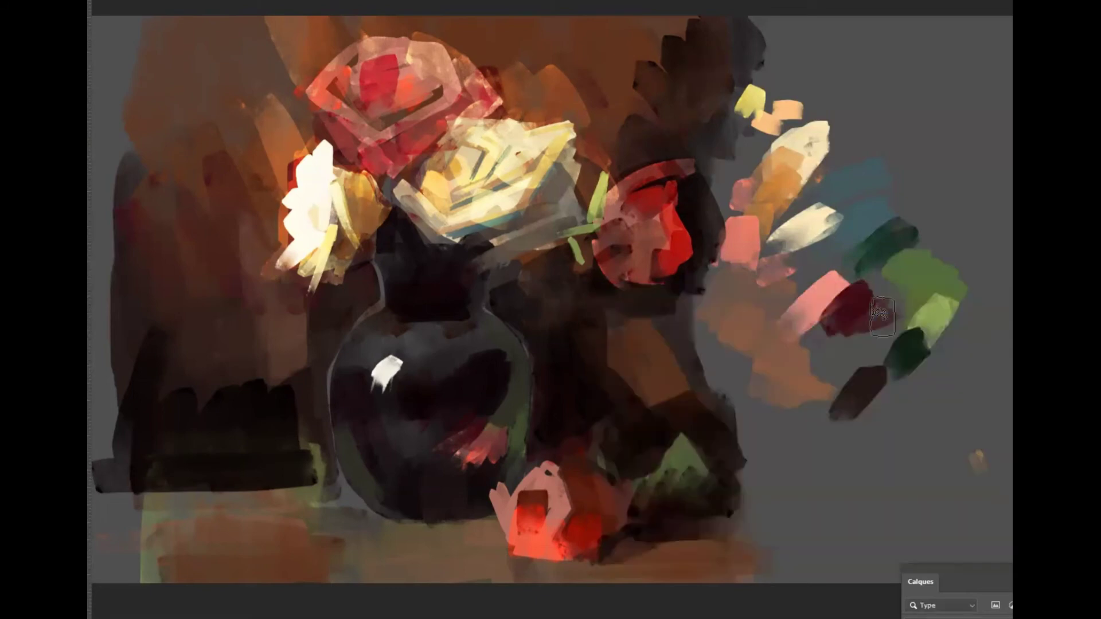
mouse_move(424, 80)
left_mouse_down()
mouse_move(461, 104)
mouse_move(451, 86)
mouse_move(450, 119)
mouse_move(413, 115)
left_mouse_up()
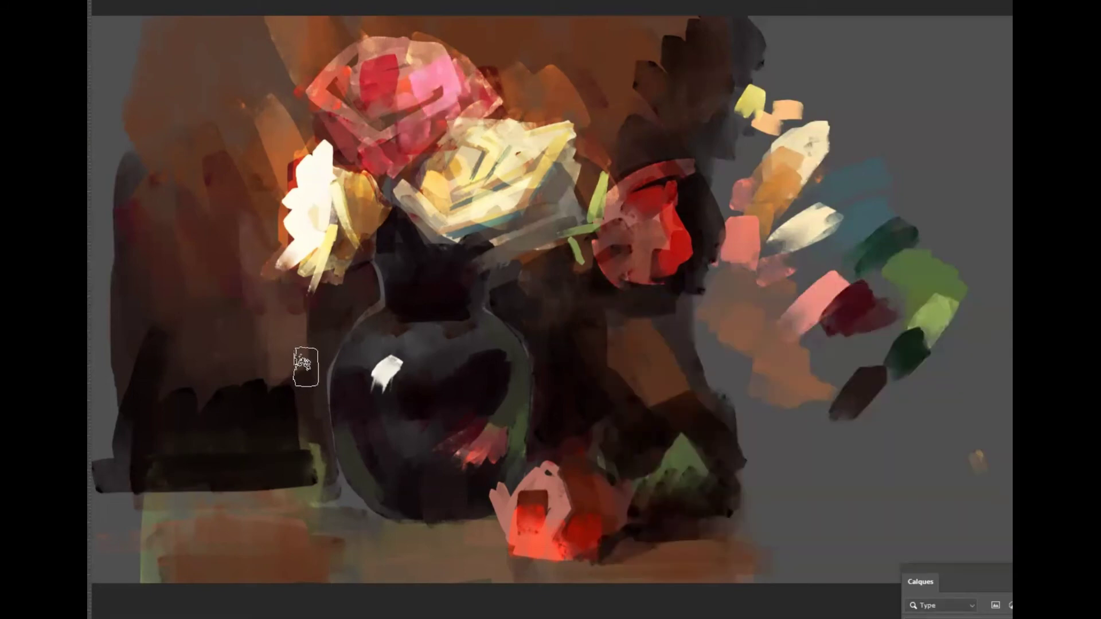
mouse_move(344, 111)
left_mouse_down()
mouse_move(480, 140)
mouse_move(399, 134)
mouse_move(505, 63)
mouse_move(481, 120)
left_mouse_up()
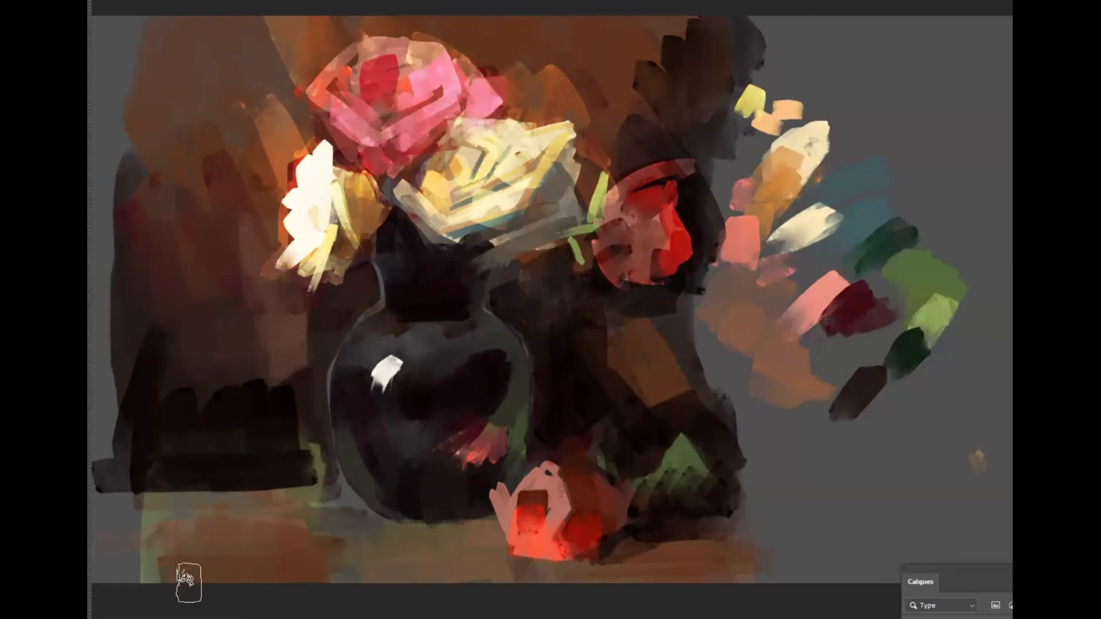
Step: Add pink accents below the cream rose, on the vase reflection, on the fallen bud and beside the green leaf
mouse_move(551, 258)
left_mouse_down()
mouse_move(561, 234)
mouse_move(516, 252)
left_mouse_up()
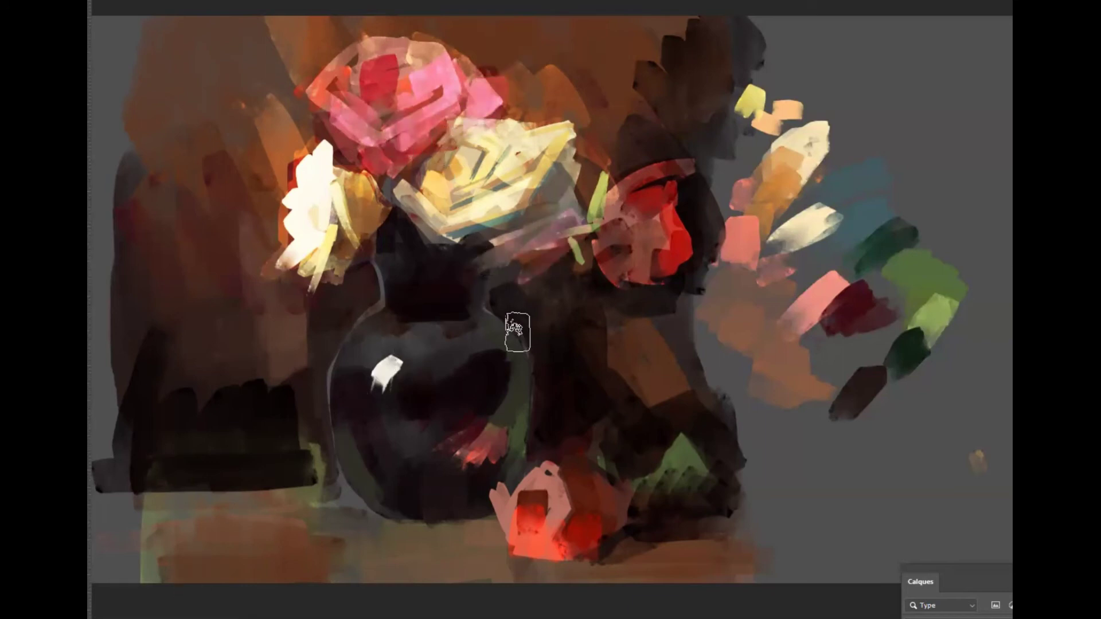
left_click_drag(502, 445, 489, 453)
mouse_move(560, 512)
left_mouse_down()
mouse_move(545, 484)
mouse_move(580, 518)
left_mouse_up()
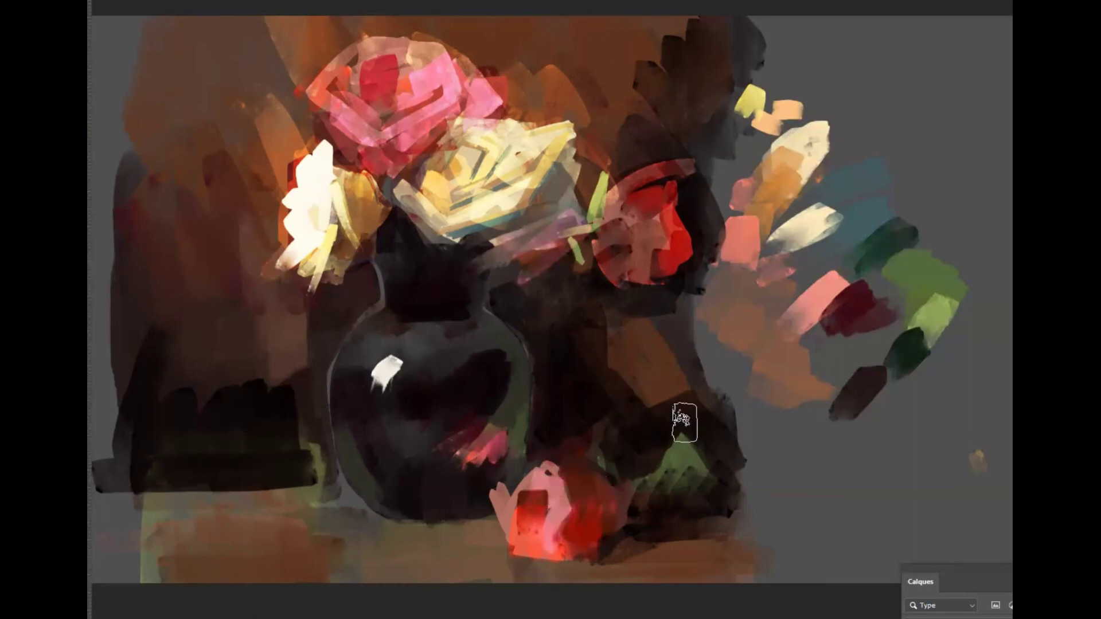
left_click_drag(627, 487, 601, 471)
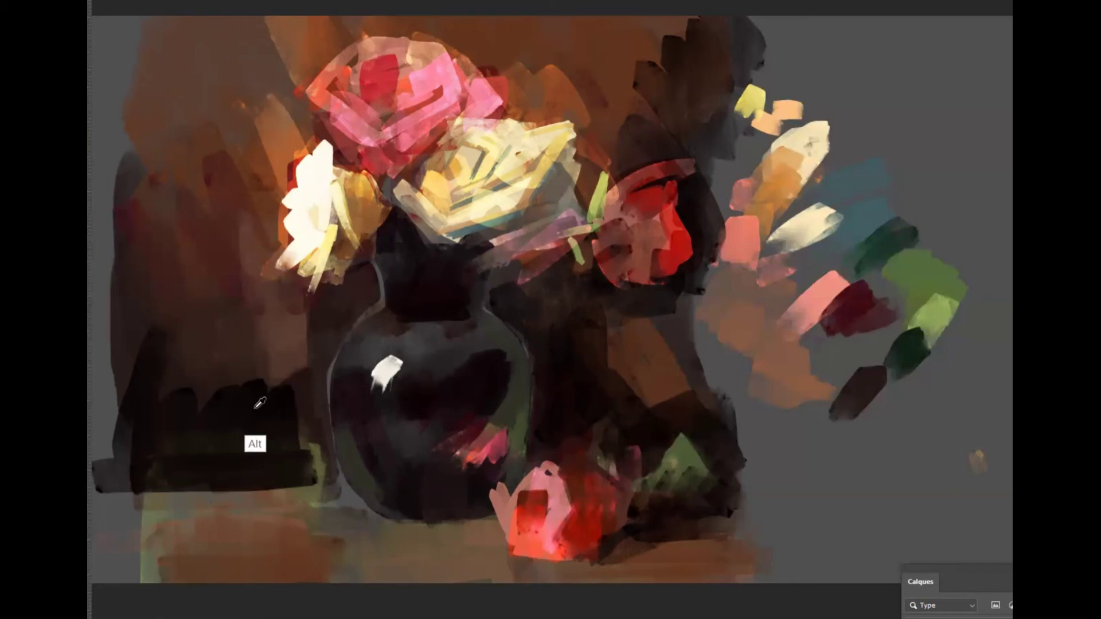
Step: Darken the gap beneath the upper rose with a sampled dark tone and create a new layer in Produit (Multiply) mode
mouse_move(367, 160)
left_mouse_down()
mouse_move(426, 178)
mouse_move(365, 155)
mouse_move(385, 168)
left_mouse_up()
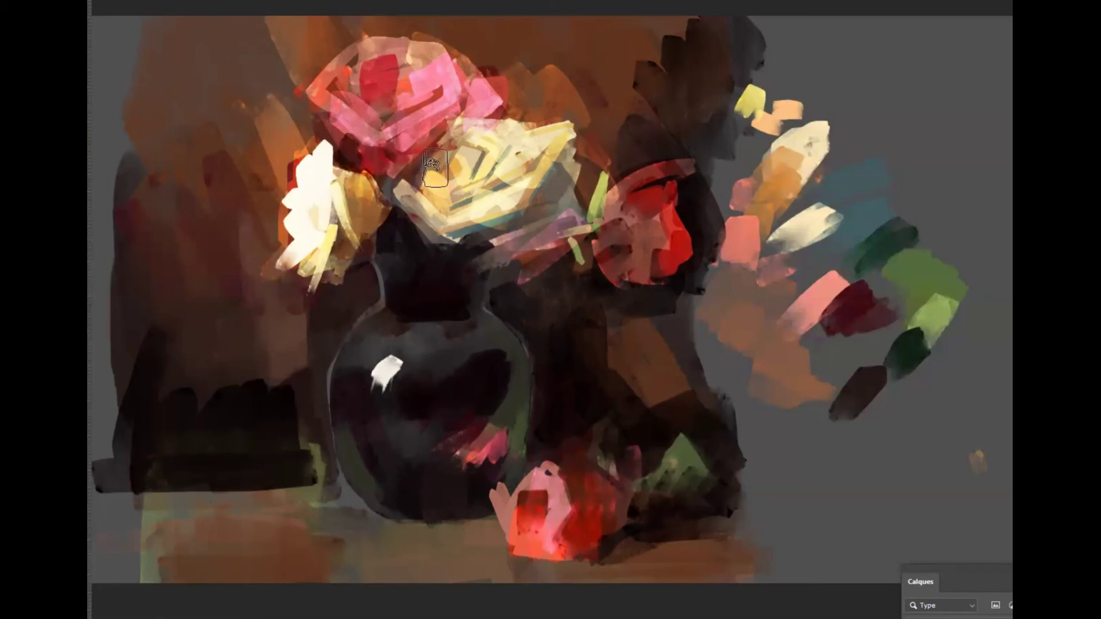
left_click(183, 1)
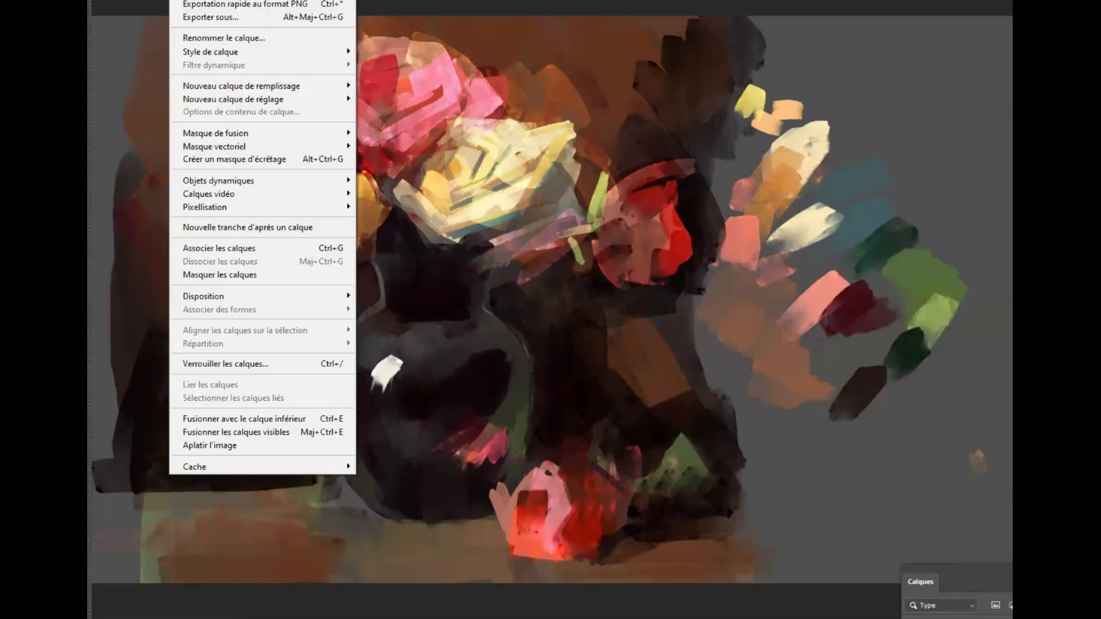
mouse_move(258, 1)
left_click(430, 2)
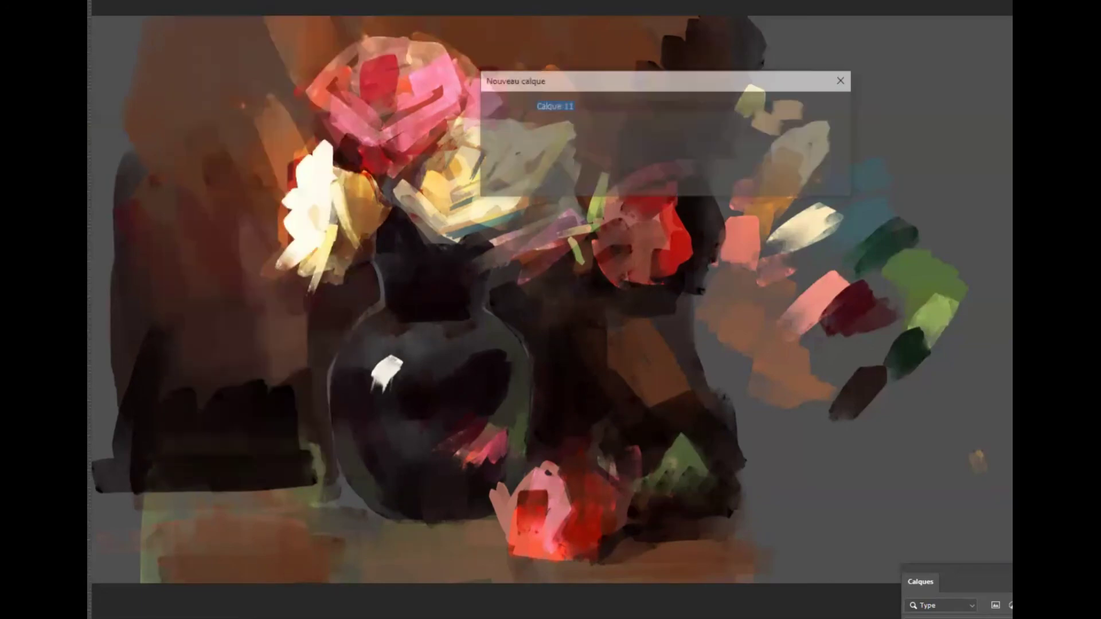
left_click(590, 166)
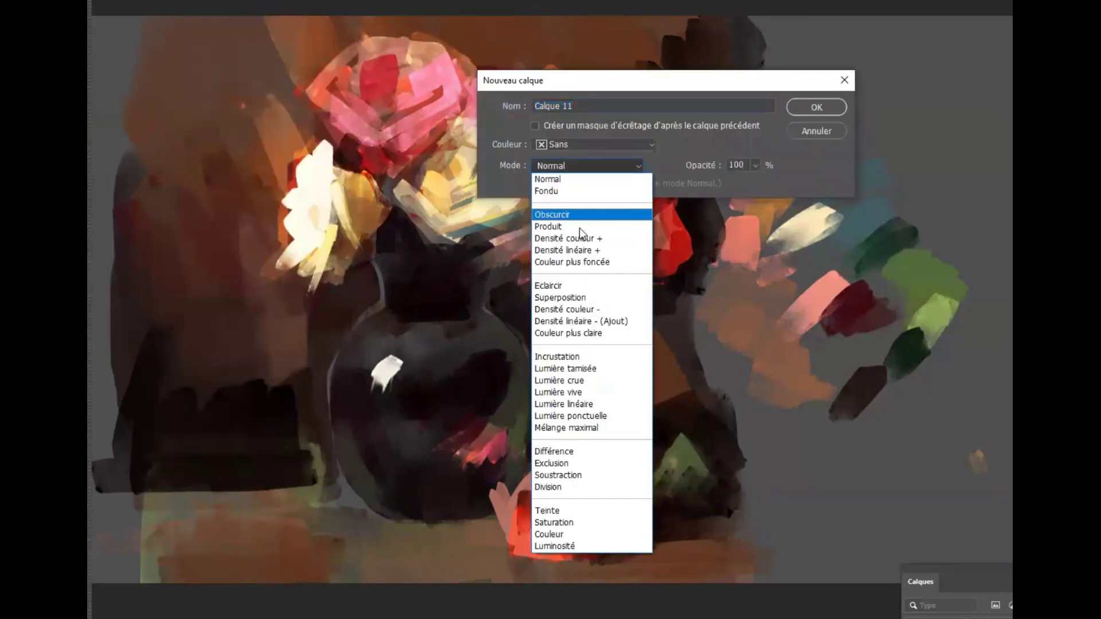
left_click(579, 226)
left_click(810, 108)
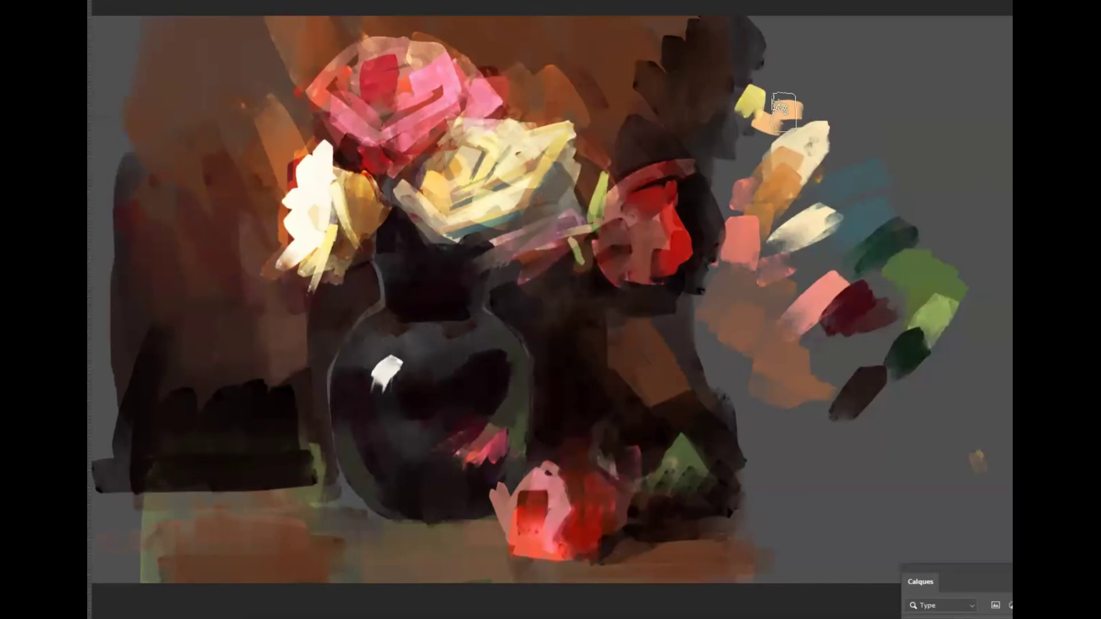
Step: Paint shadows into the upper rose, around the cream rose, on the small white flower's right side and below the right-hand bud
mouse_move(385, 112)
left_mouse_down()
mouse_move(381, 87)
mouse_move(419, 103)
left_mouse_up()
mouse_move(507, 63)
left_mouse_down()
mouse_move(508, 87)
mouse_move(490, 120)
mouse_move(469, 103)
mouse_move(320, 246)
mouse_move(463, 118)
mouse_move(416, 160)
mouse_move(543, 117)
mouse_move(396, 171)
left_mouse_up()
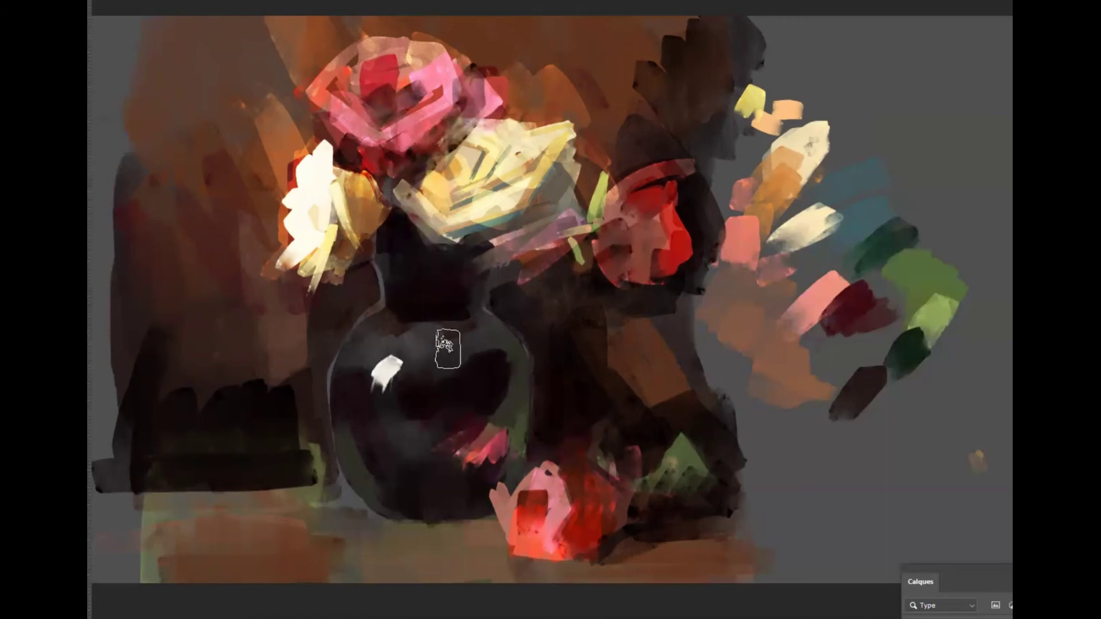
mouse_move(445, 241)
left_mouse_down()
mouse_move(465, 252)
mouse_move(555, 209)
mouse_move(539, 229)
mouse_move(563, 184)
mouse_move(624, 154)
mouse_move(535, 224)
mouse_move(558, 175)
mouse_move(552, 232)
left_mouse_up()
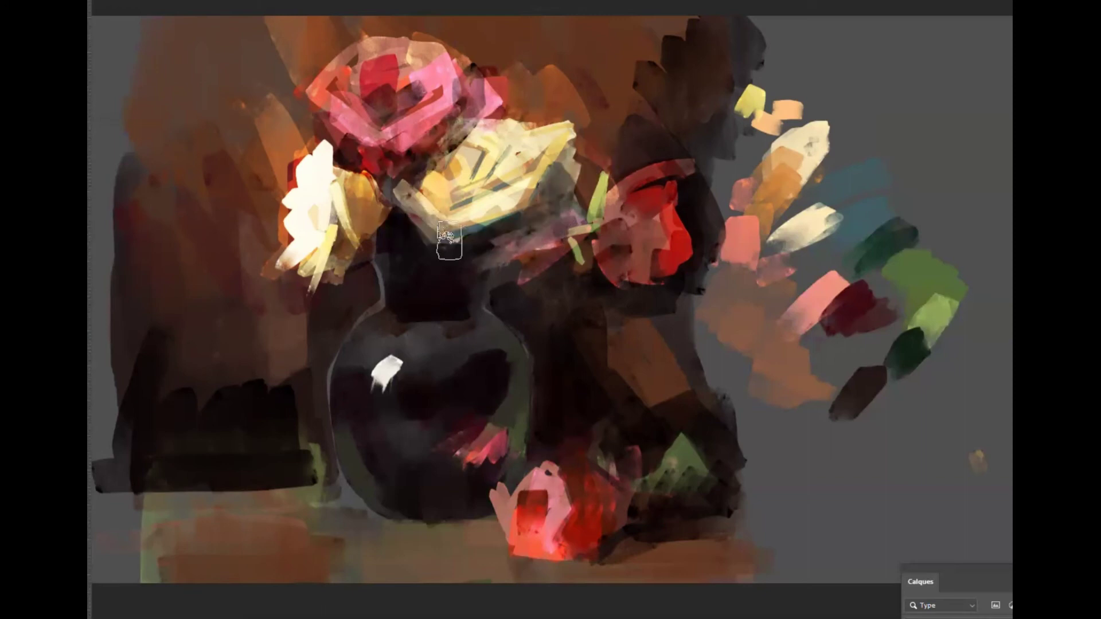
left_click_drag(364, 197, 367, 247)
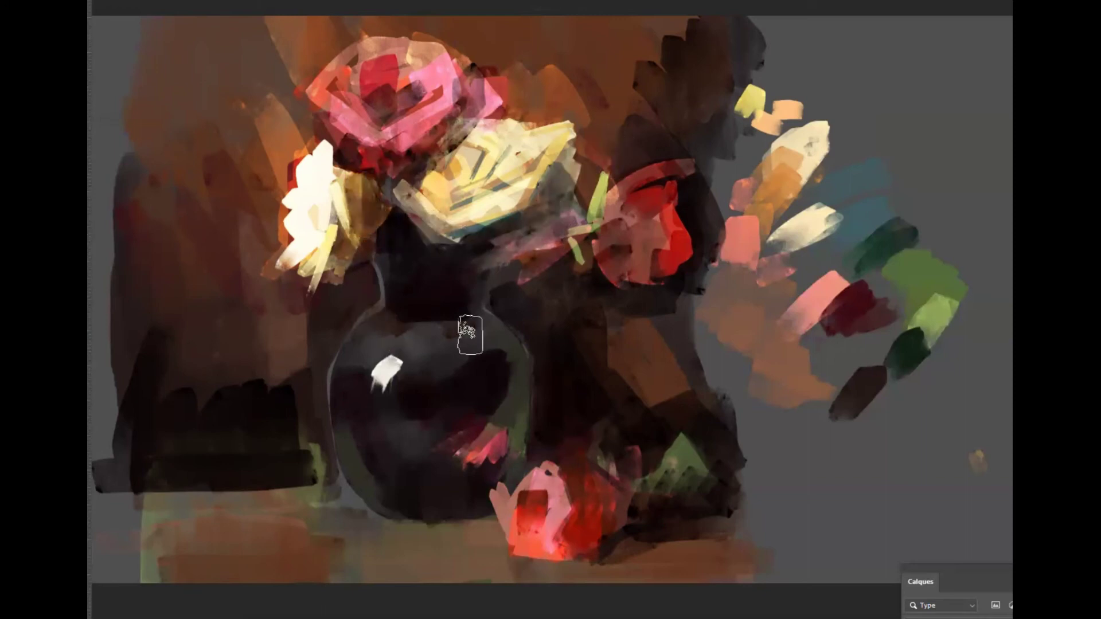
mouse_move(581, 267)
left_mouse_down()
mouse_move(625, 274)
mouse_move(699, 259)
mouse_move(661, 320)
mouse_move(704, 315)
mouse_move(701, 355)
mouse_move(633, 381)
left_mouse_up()
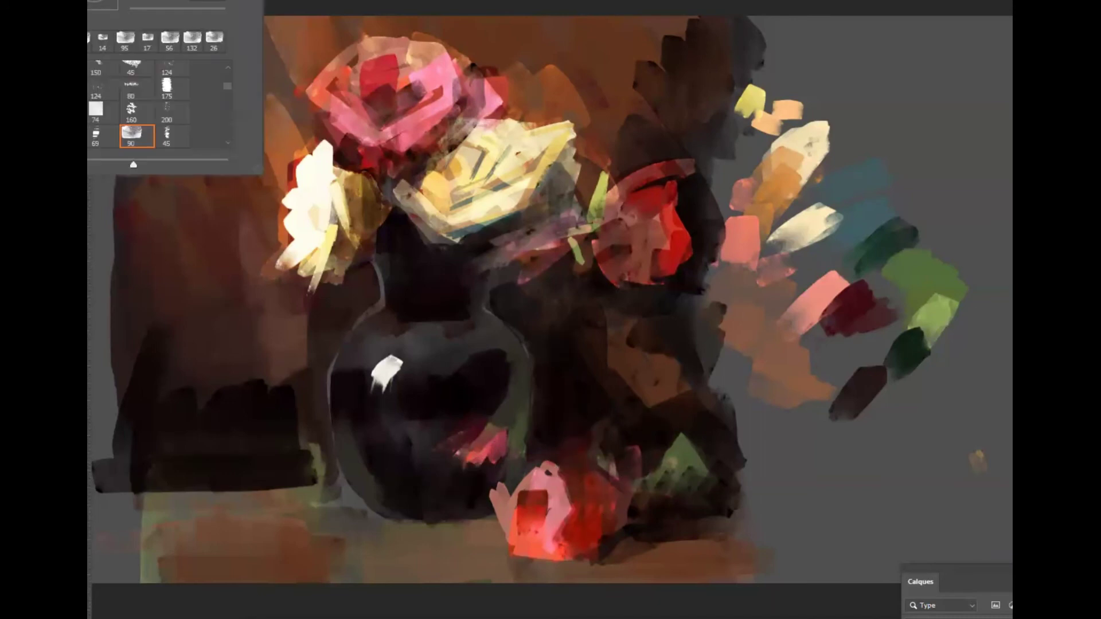
Step: With a smaller brush, paint dark lines under the fallen bud, along its cast shadow and in the folds of the right-hand bud
left_click(536, 552)
mouse_move(513, 553)
left_mouse_down()
mouse_move(568, 560)
mouse_move(615, 545)
left_mouse_up()
left_click_drag(634, 501, 705, 494)
mouse_move(599, 233)
left_mouse_down()
mouse_move(660, 255)
mouse_move(692, 252)
mouse_move(660, 255)
mouse_move(679, 222)
left_mouse_up()
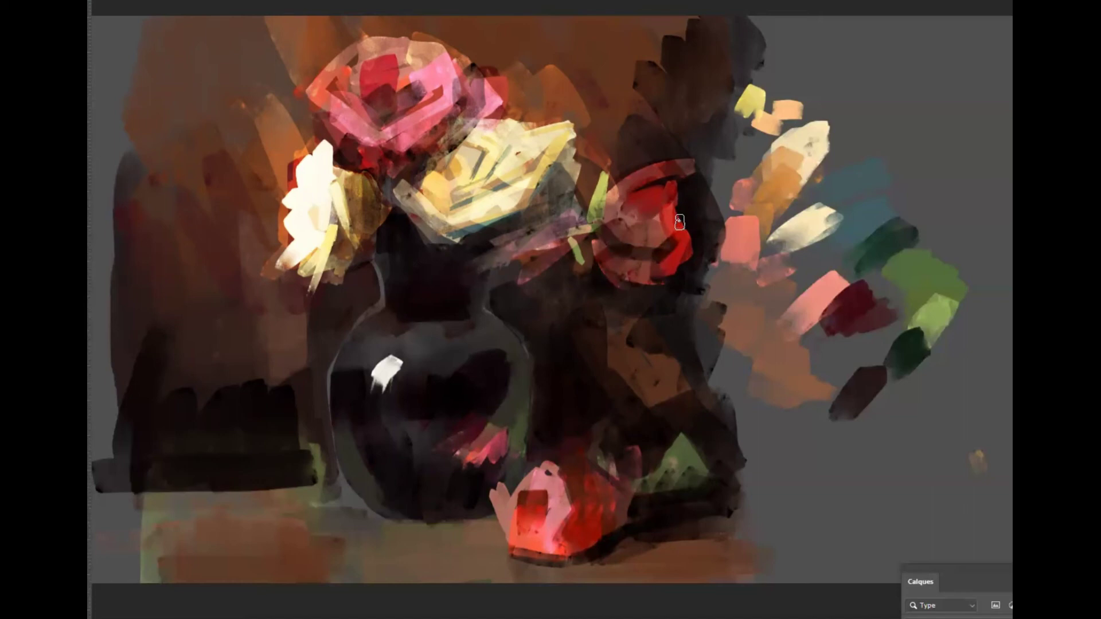
left_click_drag(654, 187, 673, 183)
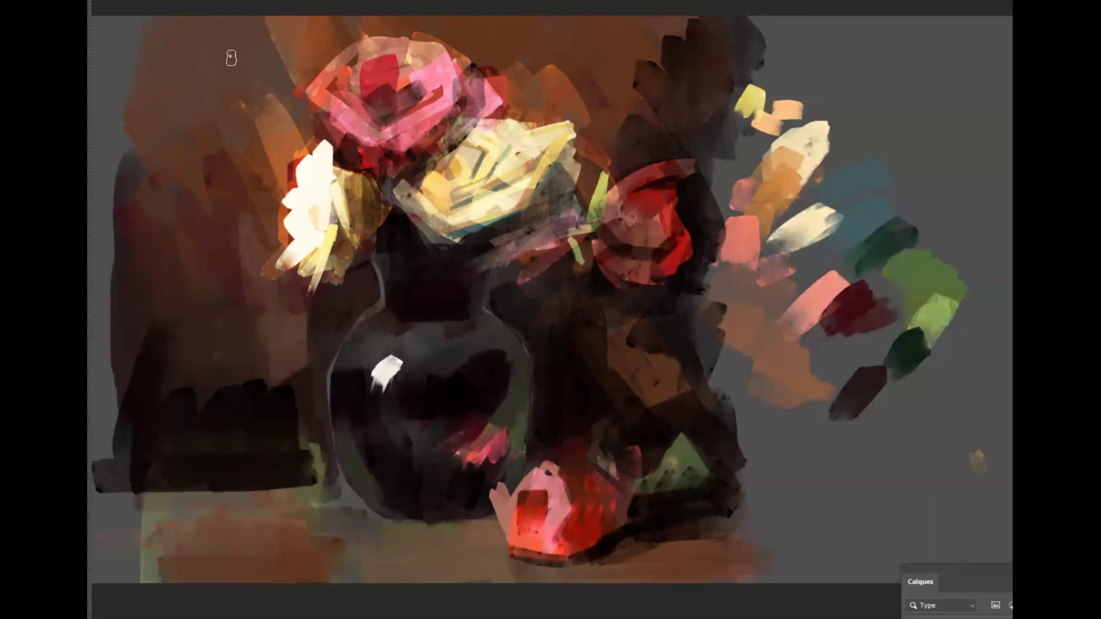
Step: Create a new layer in Normal mode at 100% opacity
left_click(184, 1)
mouse_move(258, 2)
left_click(384, 1)
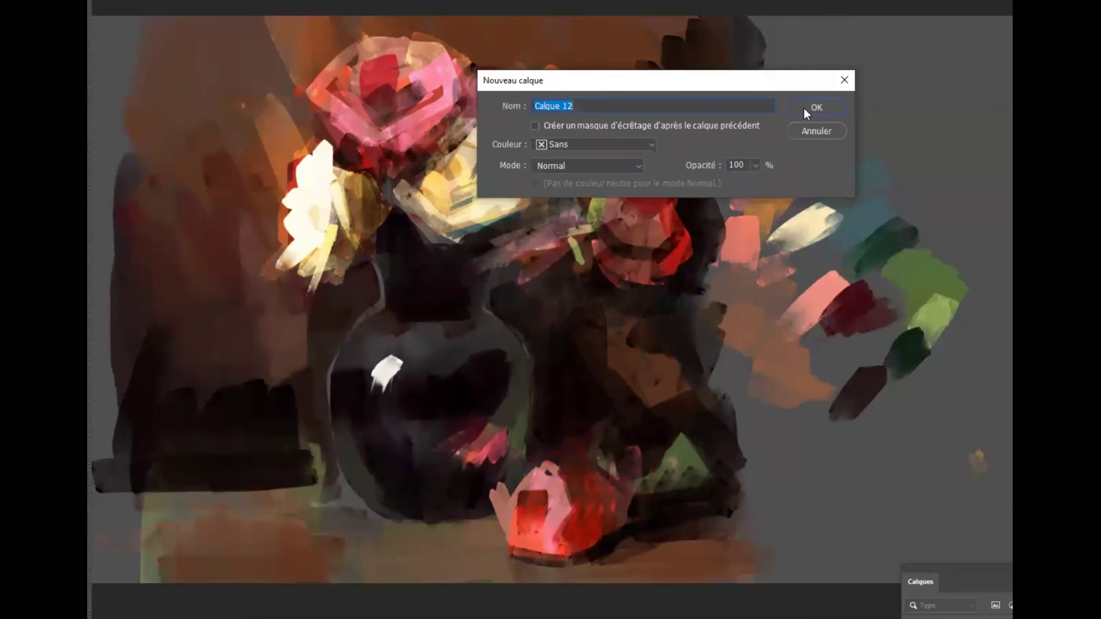
left_click(803, 108)
key("alt")
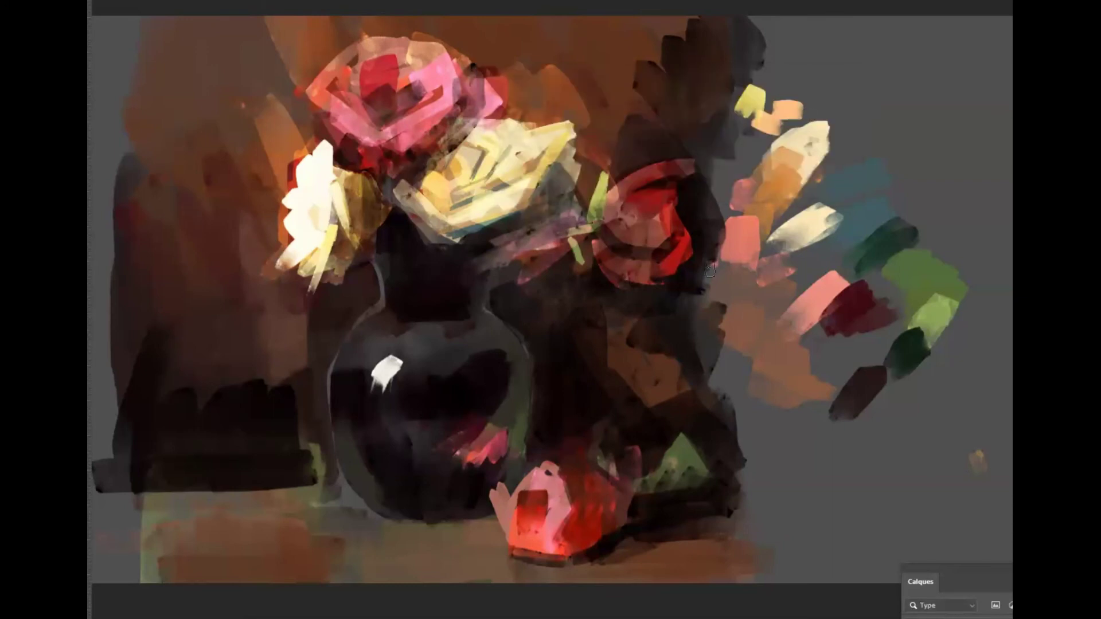
Step: Paint lighter pink petals on the right-hand bud and extend the cream rose's upper edge with pale strokes
mouse_move(605, 256)
left_mouse_down()
mouse_move(645, 274)
mouse_move(619, 237)
mouse_move(655, 250)
mouse_move(614, 229)
mouse_move(660, 242)
mouse_move(636, 226)
mouse_move(666, 233)
mouse_move(643, 218)
mouse_move(662, 208)
mouse_move(634, 200)
mouse_move(662, 198)
mouse_move(609, 193)
mouse_move(660, 166)
left_mouse_up()
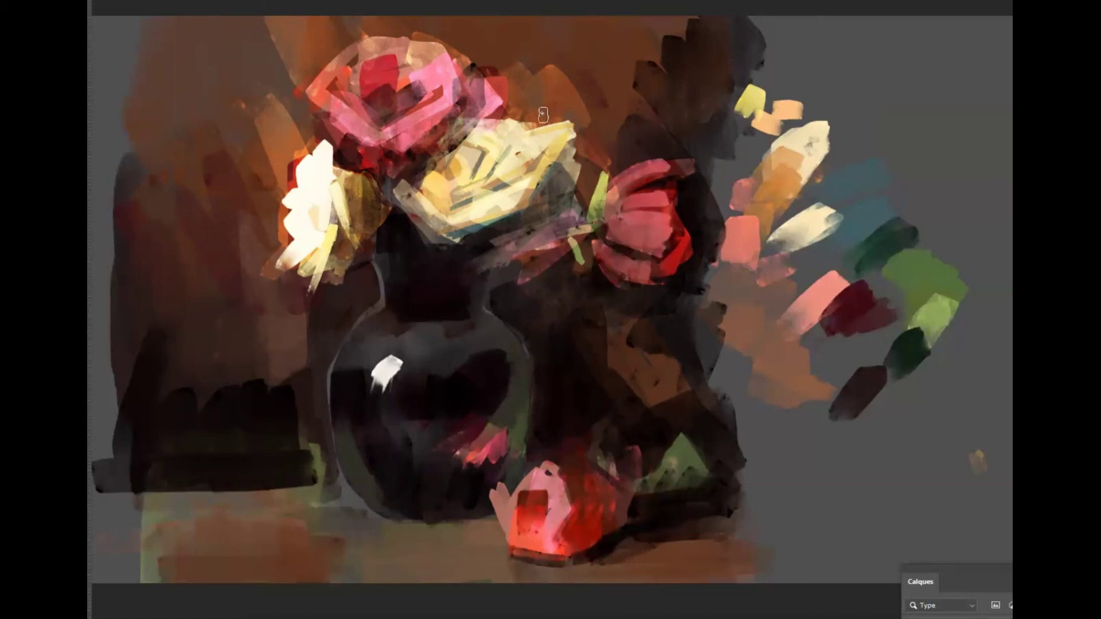
mouse_move(498, 129)
left_mouse_down()
mouse_move(520, 130)
mouse_move(511, 114)
mouse_move(537, 137)
left_mouse_up()
left_click(491, 75, "alt")
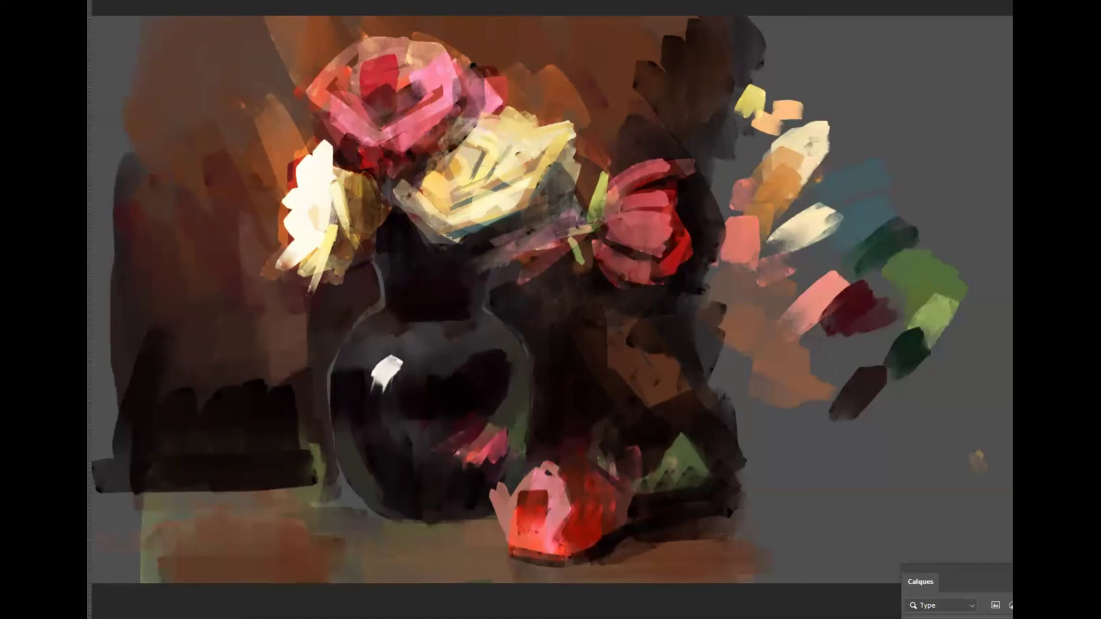
Step: Merge the visible layers and cover the palette swatches beside the bouquet with broad strokes of sampled dark brown
left_click(182, 1)
left_click(294, 434)
left_click(648, 349, "alt")
mouse_move(723, 333)
left_mouse_down()
mouse_move(690, 336)
mouse_move(756, 371)
mouse_move(748, 406)
mouse_move(780, 267)
mouse_move(727, 301)
mouse_move(736, 198)
mouse_move(722, 160)
mouse_move(738, 105)
mouse_move(799, 158)
mouse_move(799, 244)
mouse_move(725, 44)
mouse_move(778, 29)
mouse_move(895, 191)
mouse_move(871, 282)
mouse_move(811, 406)
mouse_move(813, 478)
mouse_move(852, 410)
mouse_move(796, 310)
mouse_move(811, 294)
mouse_move(716, 326)
mouse_move(765, 247)
mouse_move(865, 215)
mouse_move(849, 413)
left_mouse_up()
left_click(691, 344, "alt")
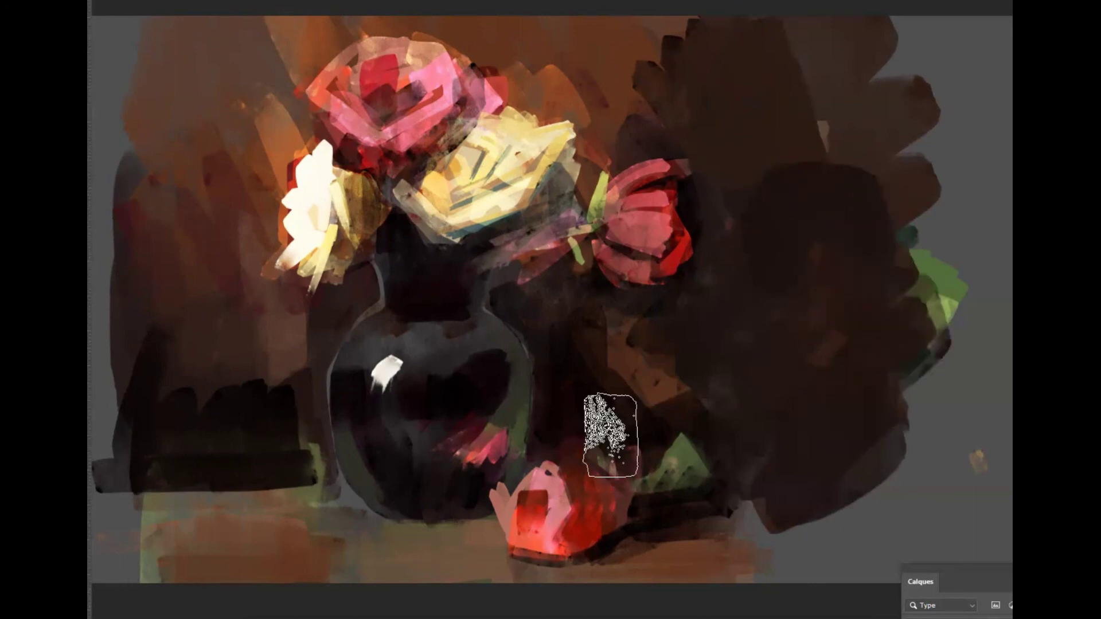
Step: Extend the dark background and the brown tabletop to the canvas's left edge, using sampled tones
mouse_move(112, 279)
left_mouse_down()
mouse_move(177, 111)
mouse_move(106, 108)
left_mouse_up()
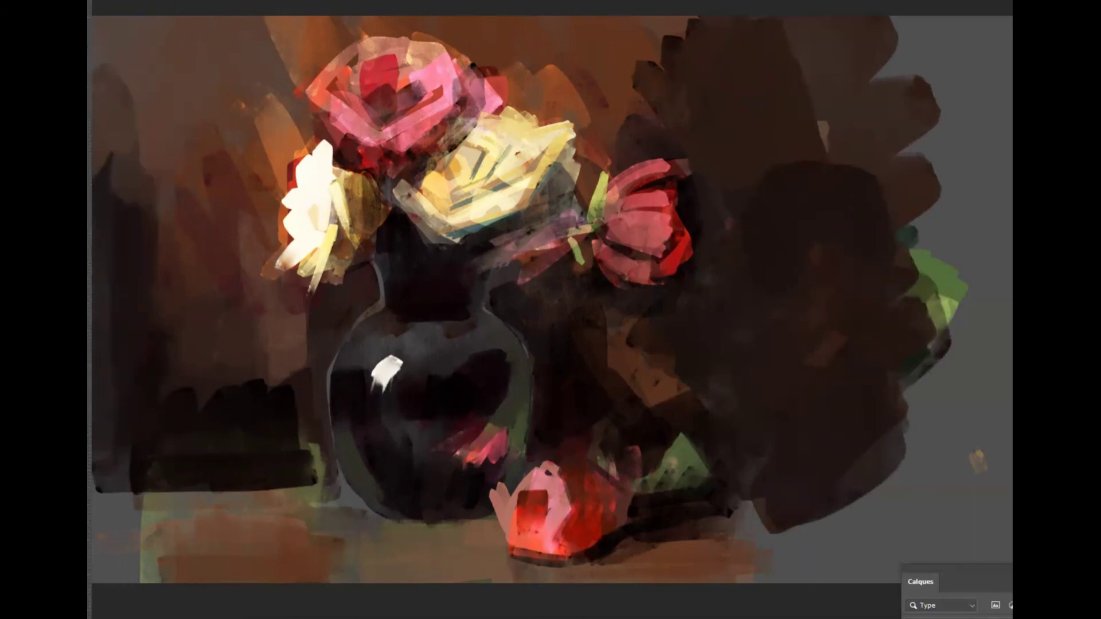
left_click_drag(181, 178, 117, 274)
left_click_drag(207, 436, 212, 461)
left_click(190, 566, "alt")
mouse_move(214, 562)
left_mouse_down()
mouse_move(79, 553)
mouse_move(190, 559)
mouse_move(116, 556)
mouse_move(142, 530)
mouse_move(79, 534)
mouse_move(99, 492)
mouse_move(199, 493)
mouse_move(288, 556)
left_mouse_up()
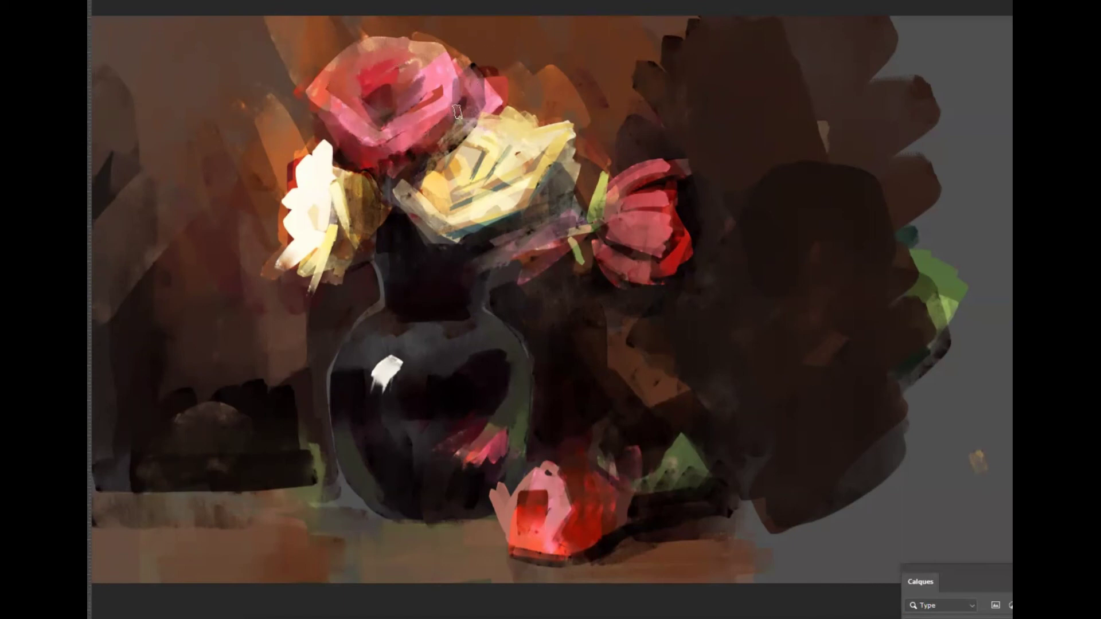
Step: Soften the lower-right petals of the upper rose and rework the petal edges and centre of the small white flower
mouse_move(417, 152)
left_mouse_down()
mouse_move(432, 135)
mouse_move(464, 130)
left_mouse_up()
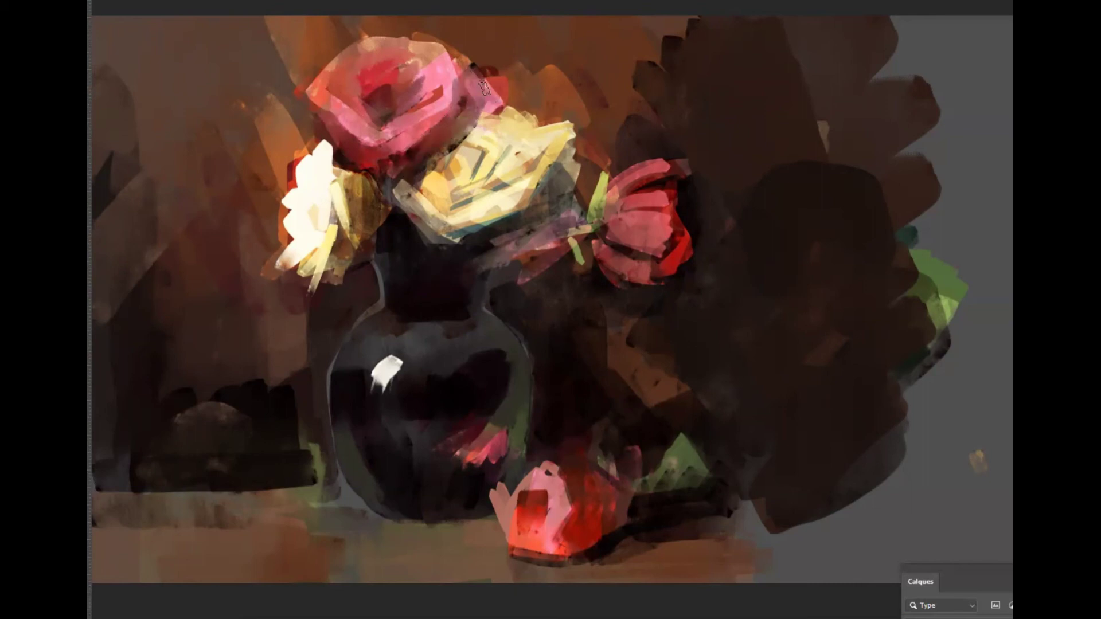
left_click_drag(471, 119, 494, 106)
left_click_drag(331, 134, 320, 141)
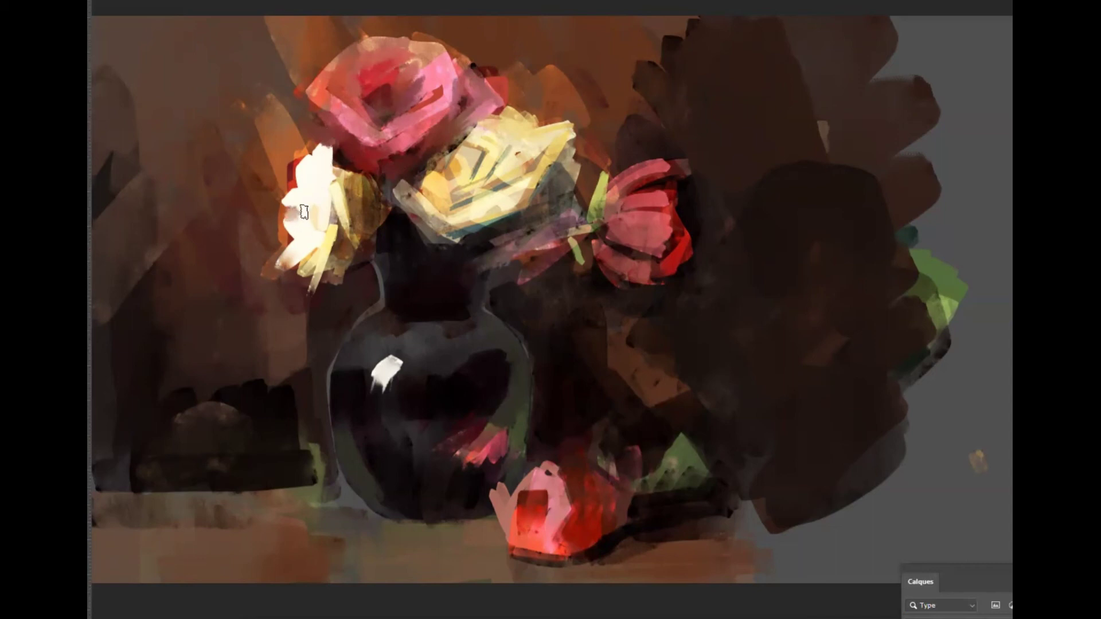
left_click_drag(292, 229, 276, 265)
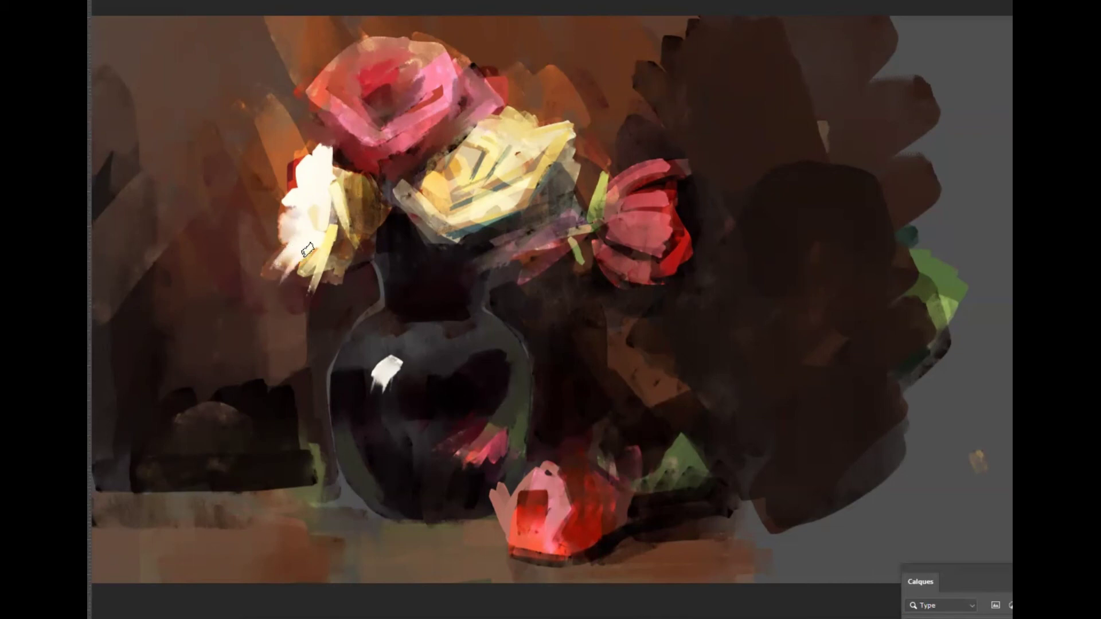
mouse_move(338, 235)
left_mouse_down()
mouse_move(342, 182)
mouse_move(347, 247)
left_mouse_up()
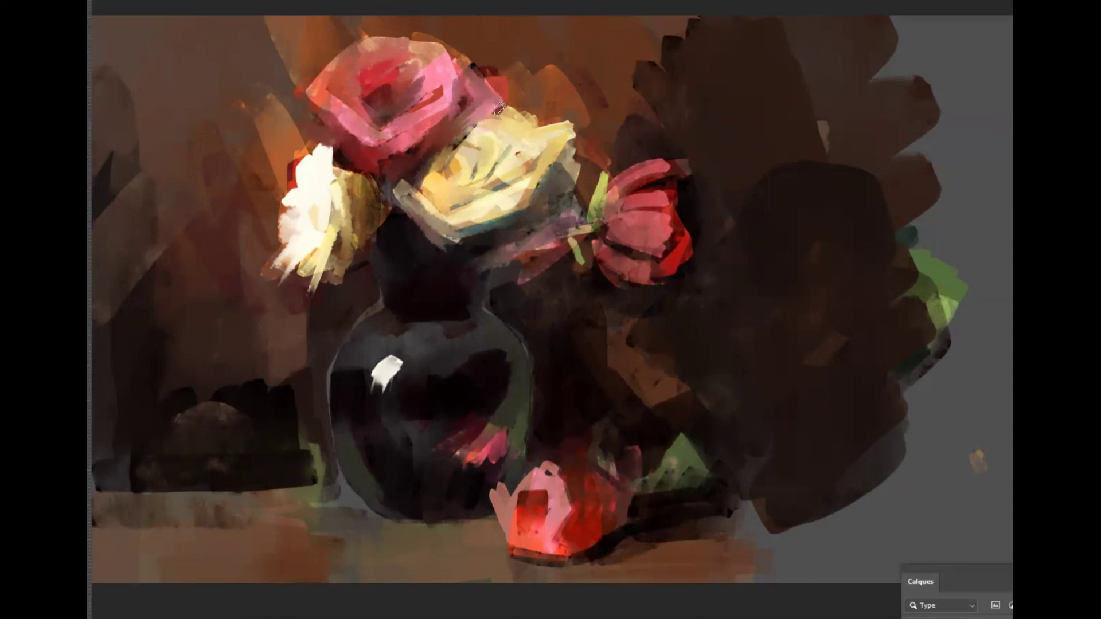
Step: Soften the upper rose's right-hand edge and blend the pink reflection on the vase into broader diagonal strokes
left_click_drag(488, 81, 470, 59)
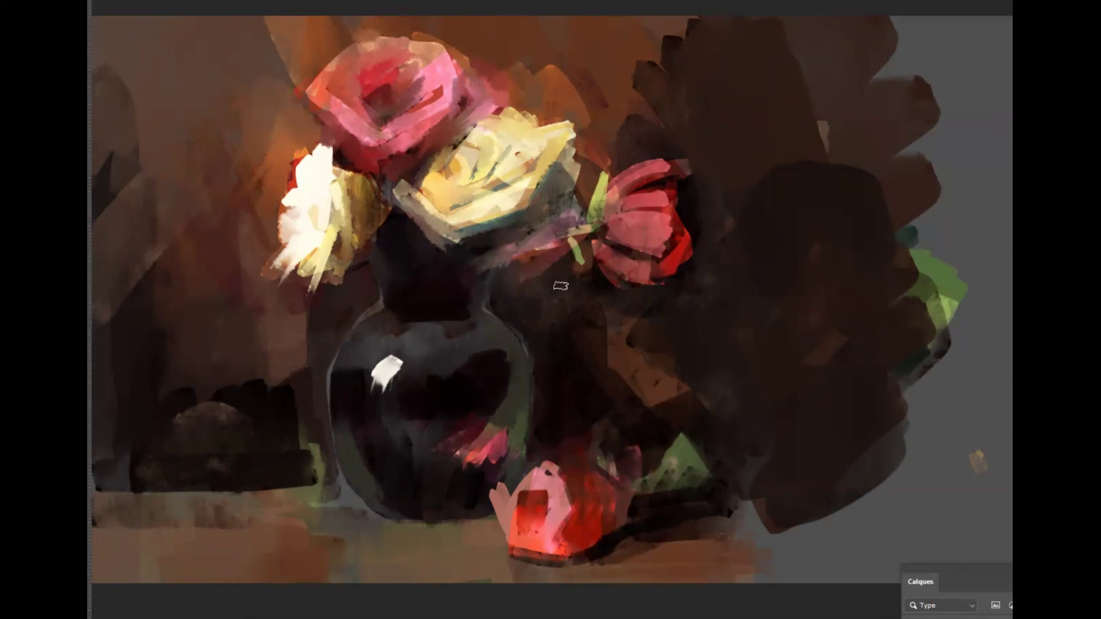
mouse_move(475, 446)
left_mouse_down()
mouse_move(499, 409)
mouse_move(498, 422)
mouse_move(509, 410)
left_mouse_up()
mouse_move(468, 443)
left_mouse_down()
mouse_move(501, 425)
mouse_move(515, 400)
mouse_move(504, 443)
mouse_move(530, 370)
mouse_move(483, 435)
mouse_move(523, 357)
mouse_move(499, 434)
mouse_move(521, 432)
mouse_move(522, 390)
mouse_move(531, 387)
mouse_move(513, 461)
left_mouse_up()
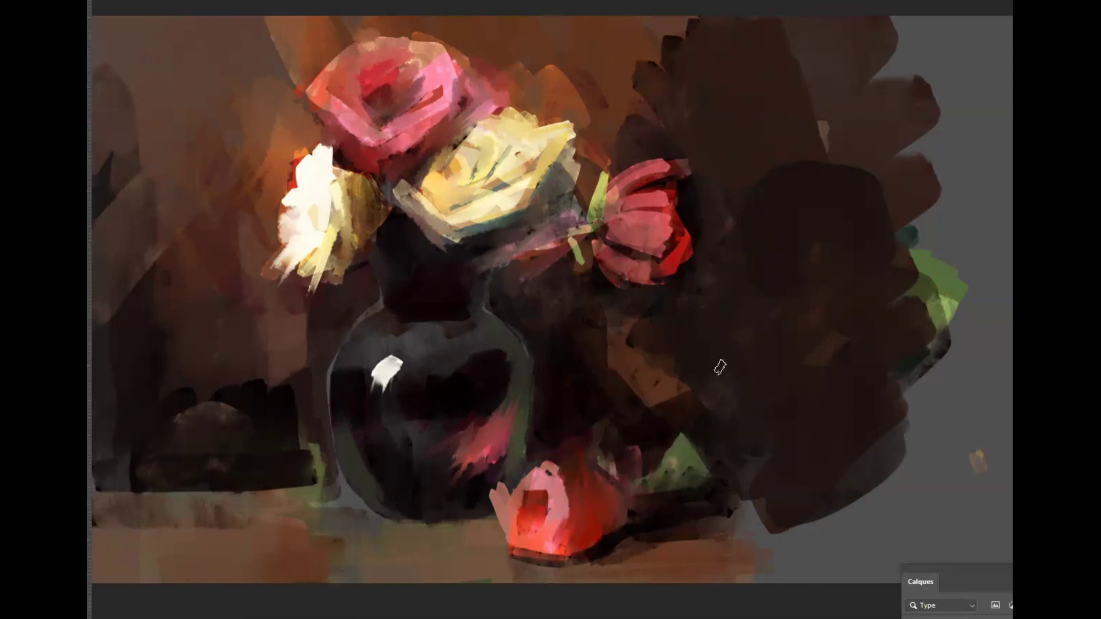
Step: Mute the green leaf beside the fallen flower and blend the brown background patches around the right-hand bud
mouse_move(661, 470)
left_mouse_down()
mouse_move(684, 419)
mouse_move(682, 459)
mouse_move(694, 460)
left_mouse_up()
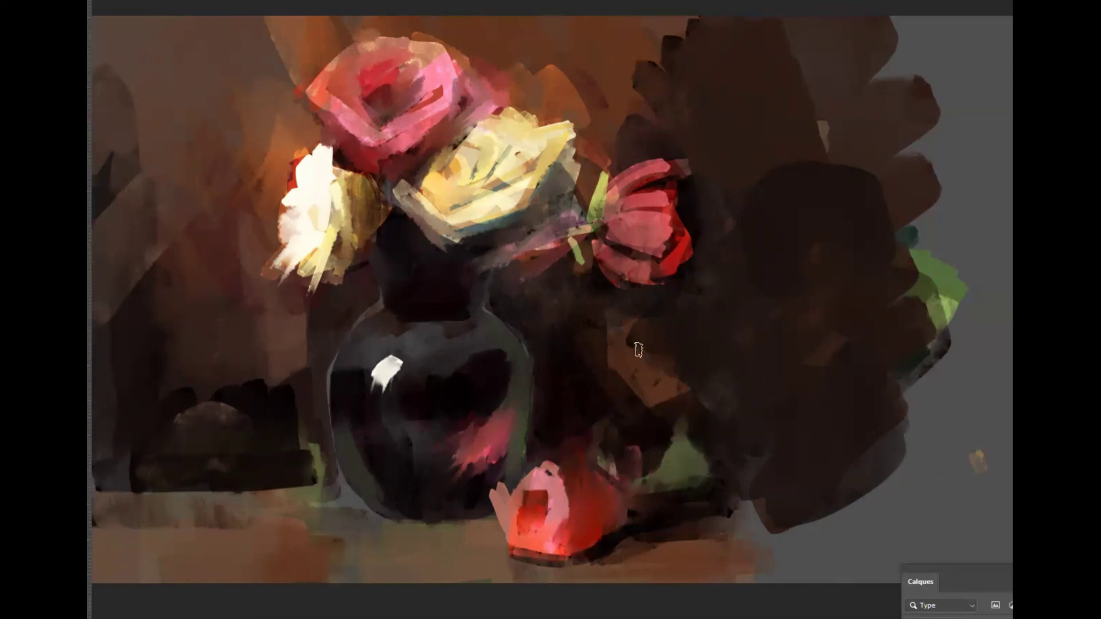
mouse_move(617, 320)
left_mouse_down()
mouse_move(631, 373)
mouse_move(658, 386)
left_mouse_up()
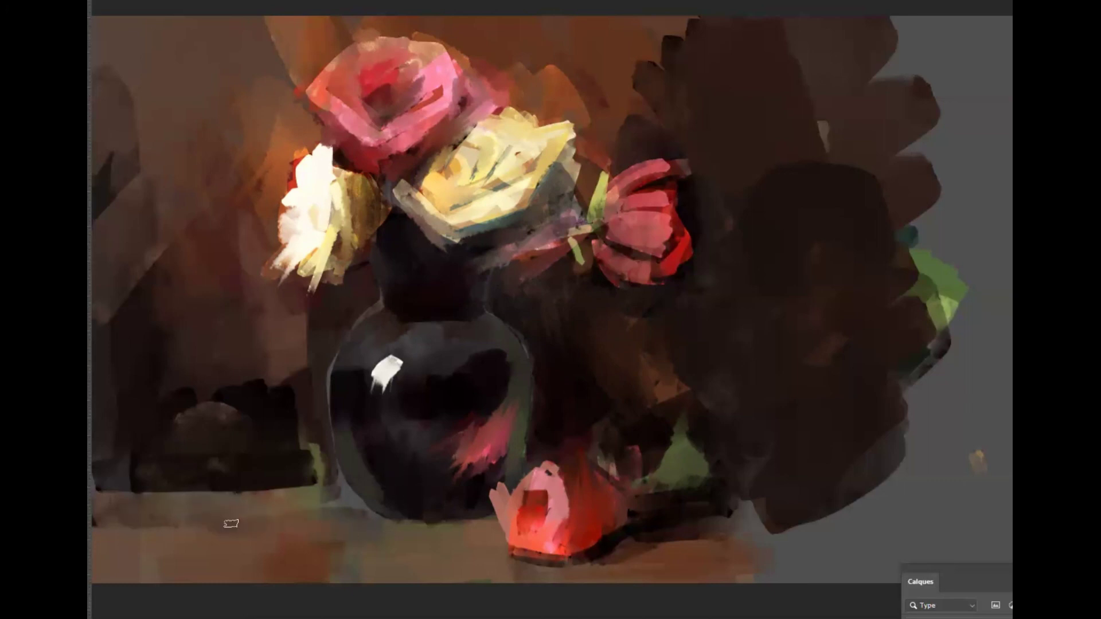
mouse_move(659, 111)
left_mouse_down()
mouse_move(631, 109)
mouse_move(642, 15)
mouse_move(697, 24)
left_mouse_up()
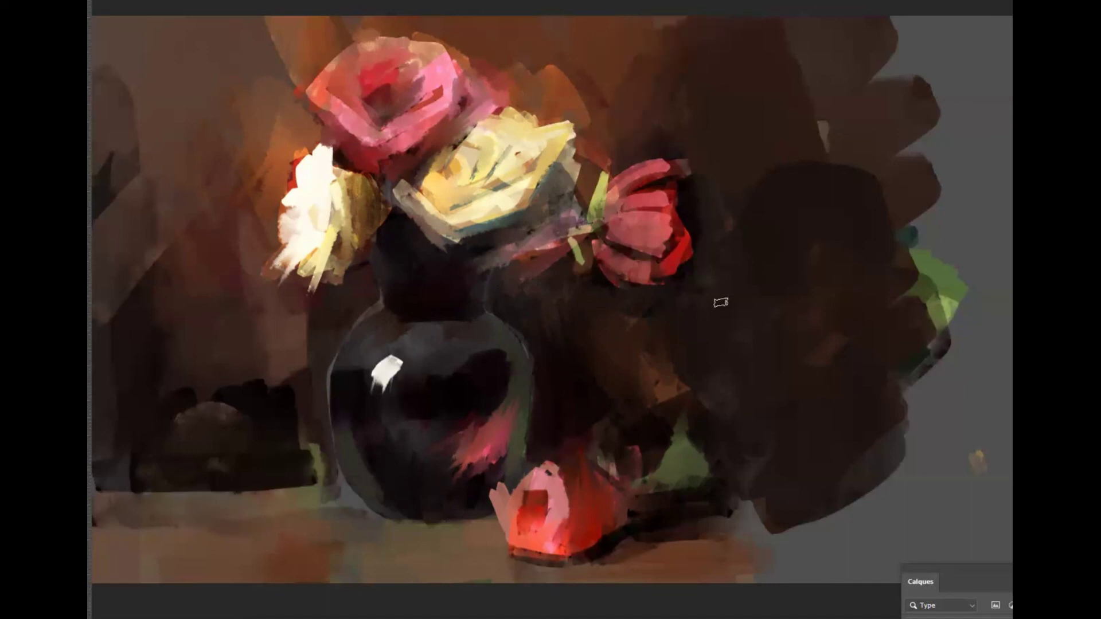
left_click_drag(590, 120, 596, 92)
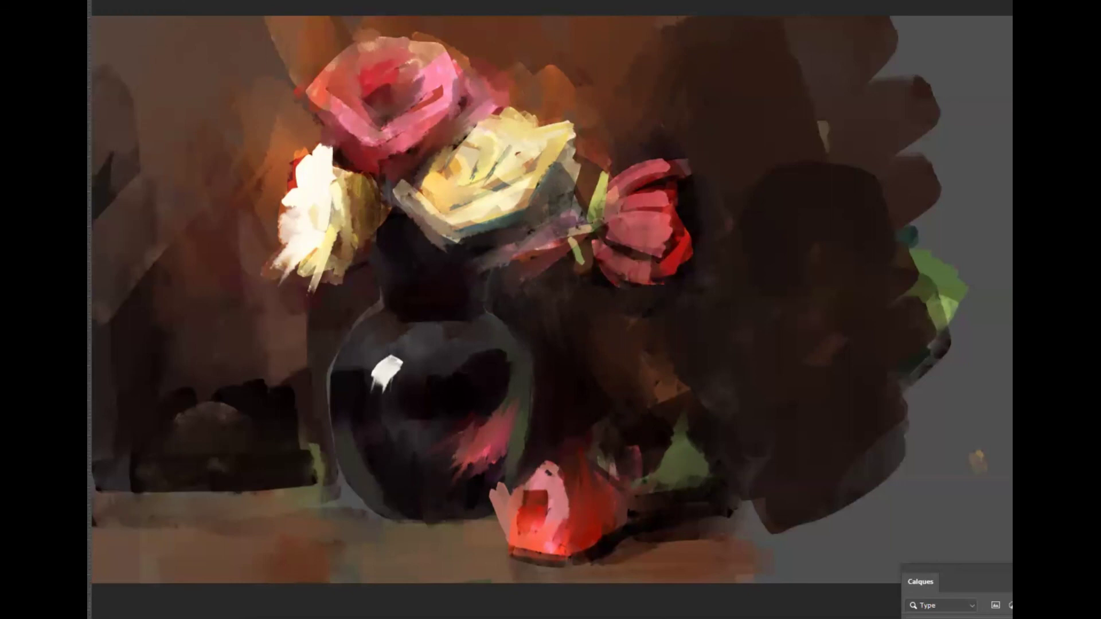
Step: Sample the green of the leaf beside the fallen flower and create a new layer in Incrustation mode
right_click(103, 35)
left_click(689, 488, "alt")
right_click(103, 34)
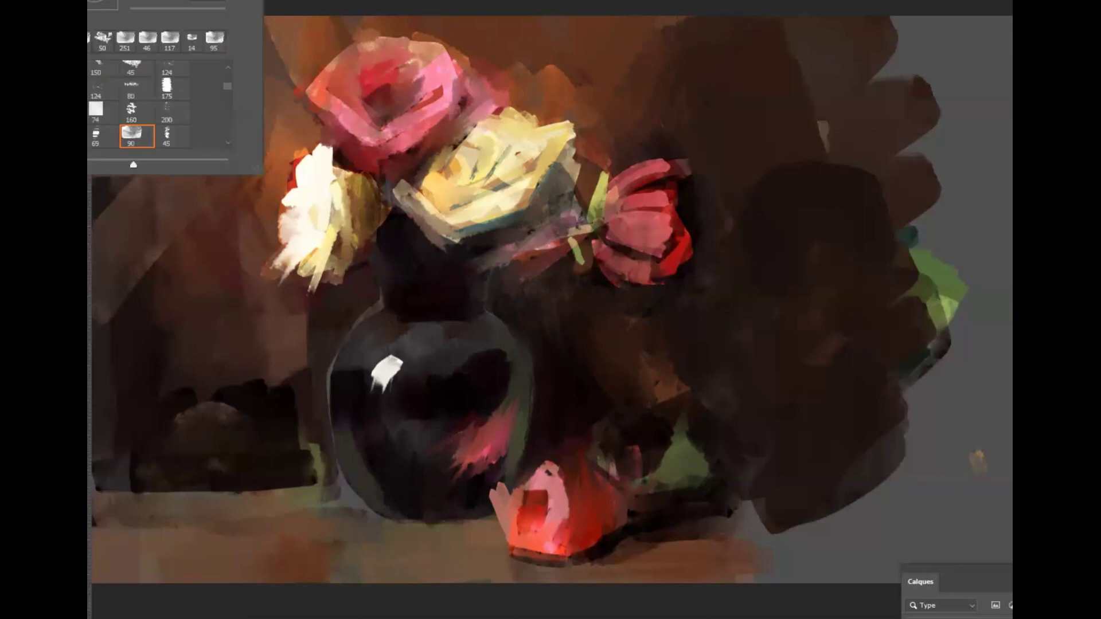
left_click(178, 1)
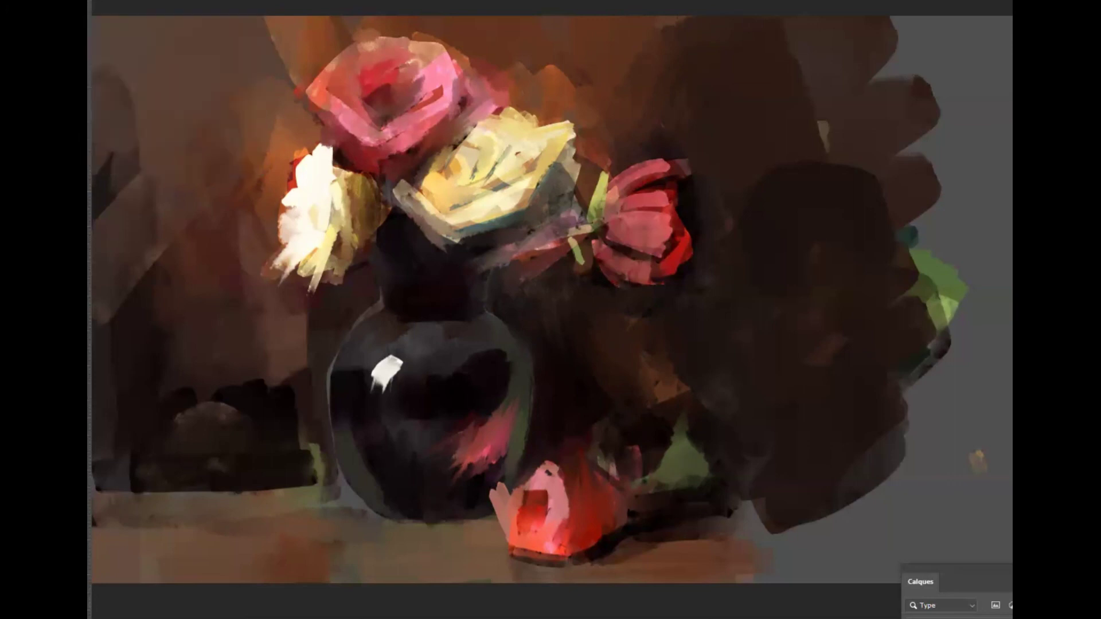
mouse_move(258, 1)
left_click(402, 1)
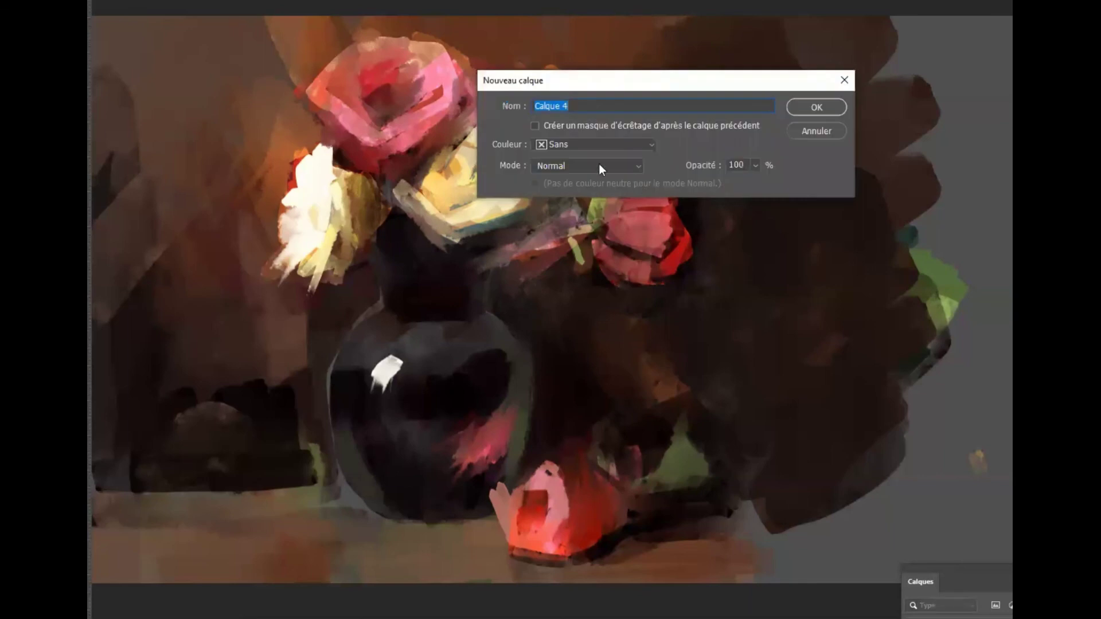
left_click(587, 166)
left_click(585, 356)
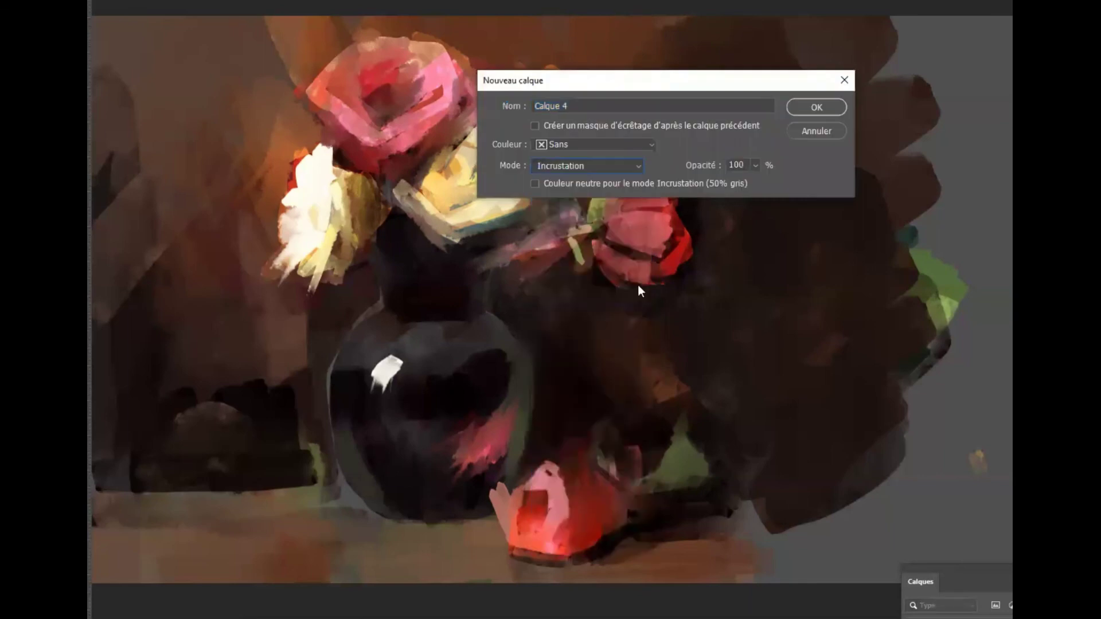
left_click(820, 109)
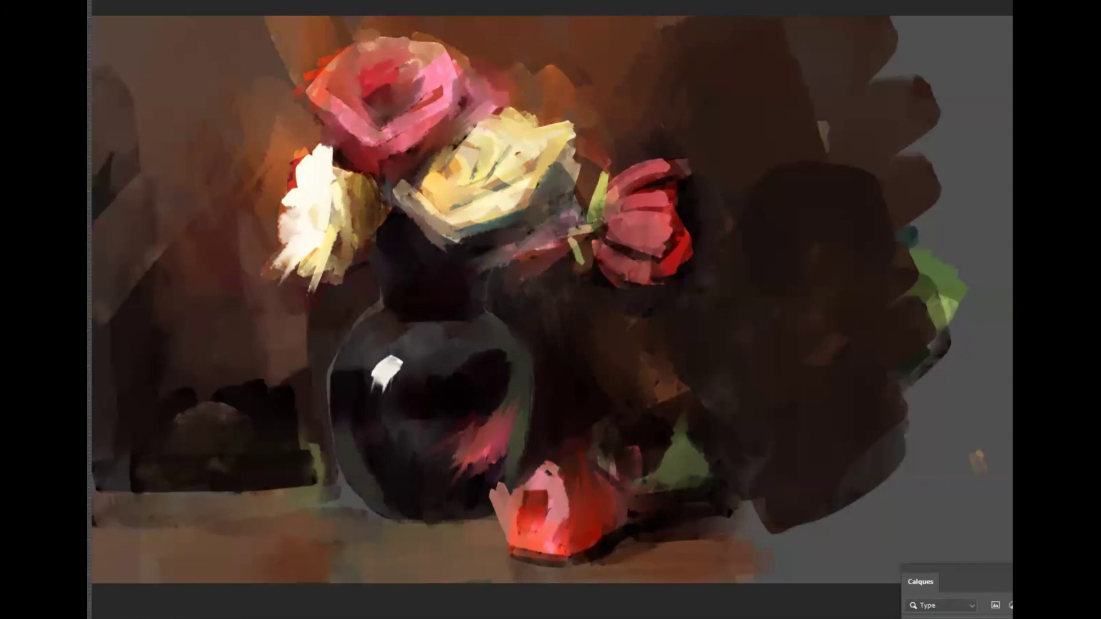
Step: Set the foreground colour to pale green e3fdad and brighten the leaf beside the fallen flower with it
key("n")
left_click(654, 328)
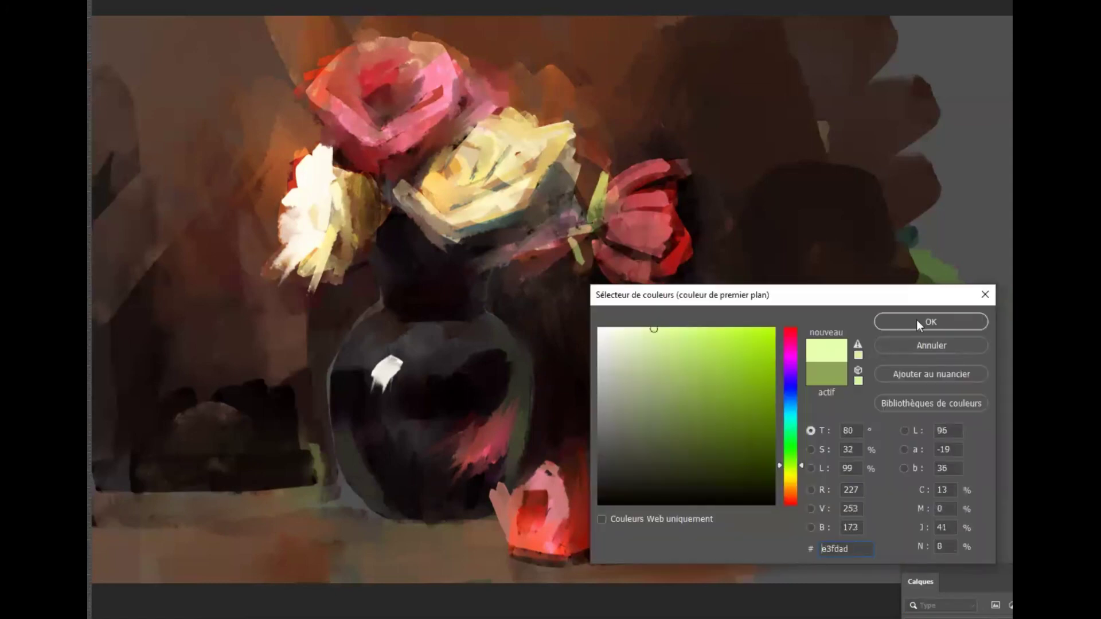
left_click(916, 319)
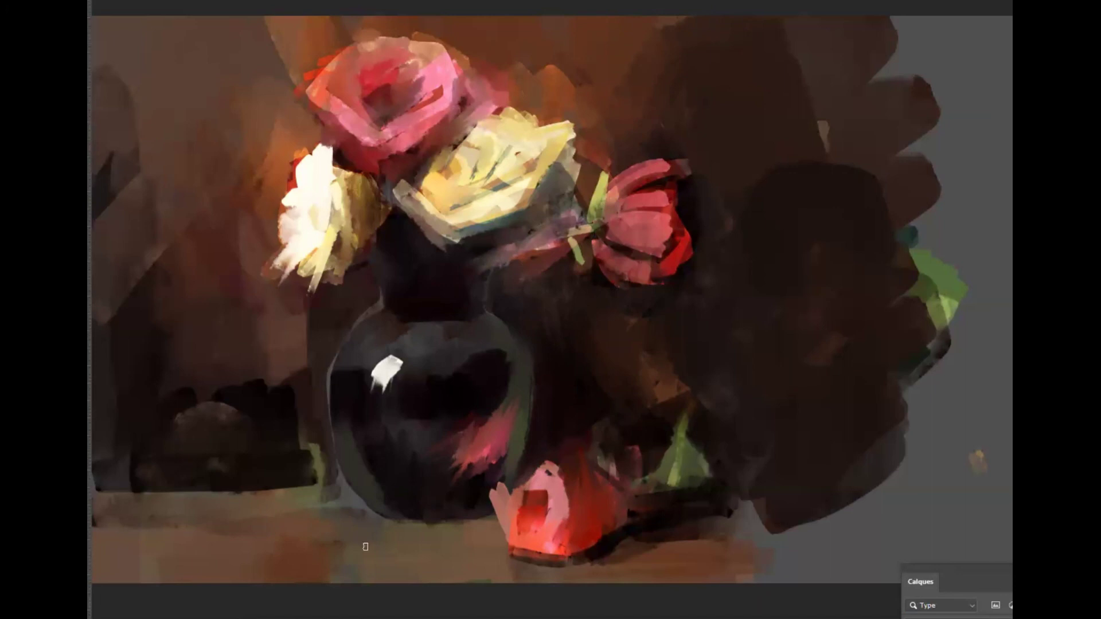
Step: Paint a muted green leaf along the table's back edge left of the vase on a new layer and merge the visible layers
left_click_drag(306, 483, 294, 483)
key("alt+c")
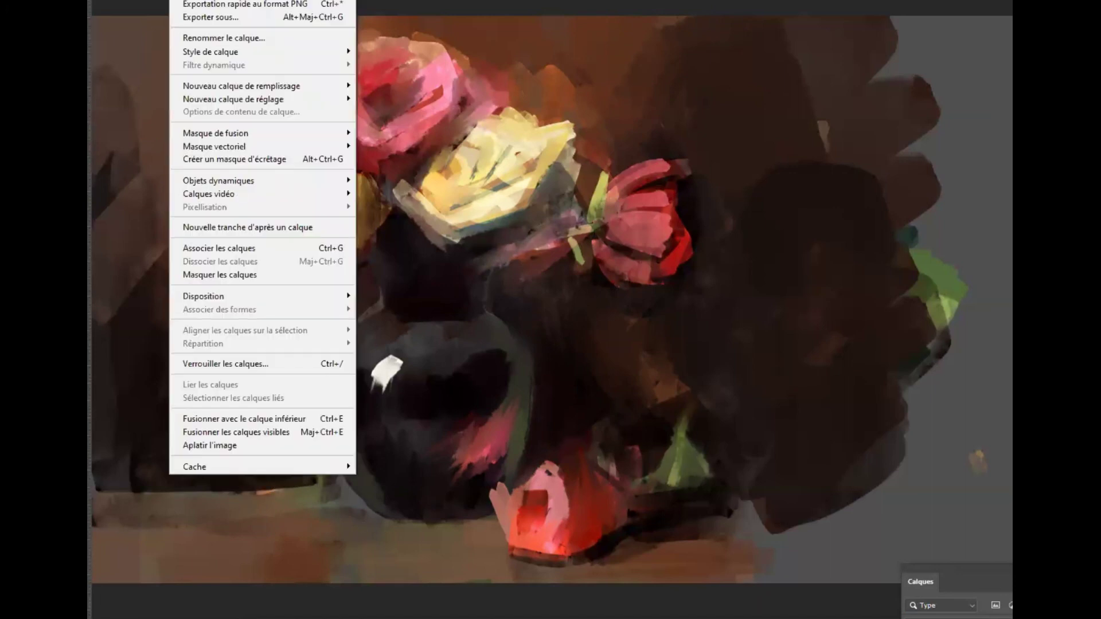
key("Right")
key("Return")
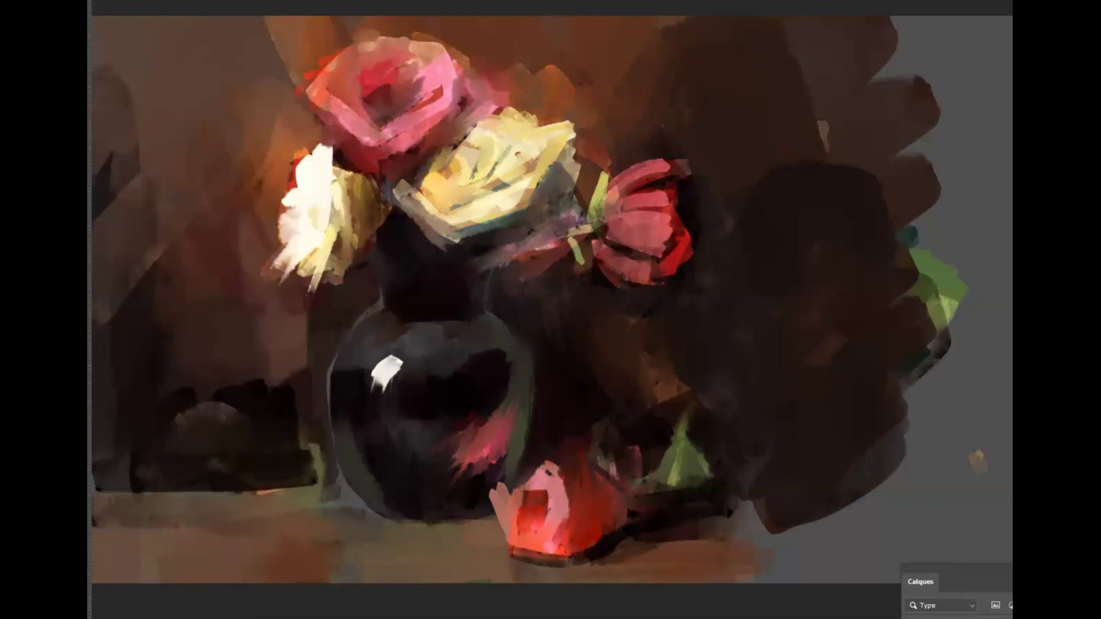
left_click(816, 109)
mouse_move(229, 472)
left_mouse_down()
mouse_move(268, 492)
mouse_move(232, 467)
mouse_move(283, 487)
mouse_move(252, 479)
mouse_move(309, 468)
mouse_move(295, 487)
mouse_move(319, 489)
mouse_move(312, 437)
mouse_move(333, 470)
left_mouse_up()
left_click(228, 482, "alt")
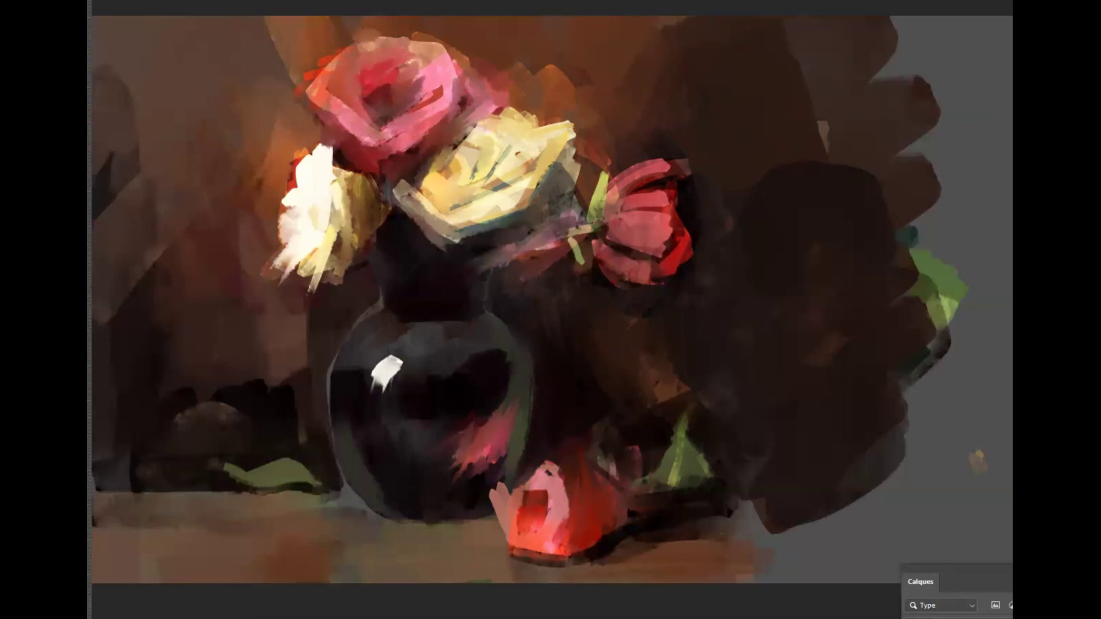
left_click(183, 3)
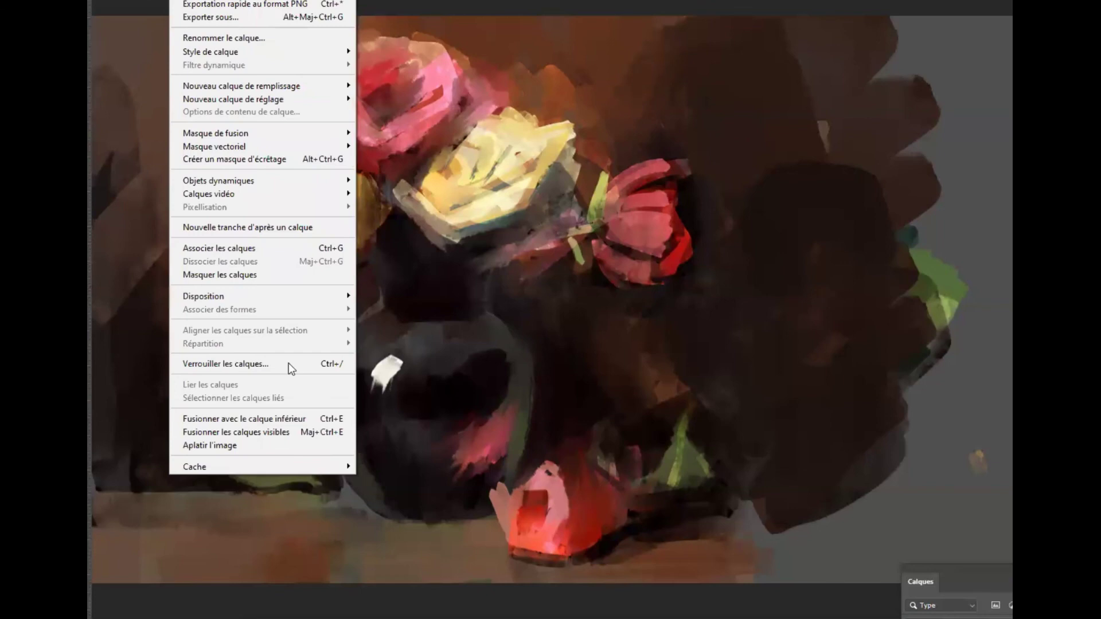
left_click(286, 432)
Step: Blend the dark shapes behind the left leaf and the pink petals below the cream rose with a size 50 textured brush
right_click(224, 108)
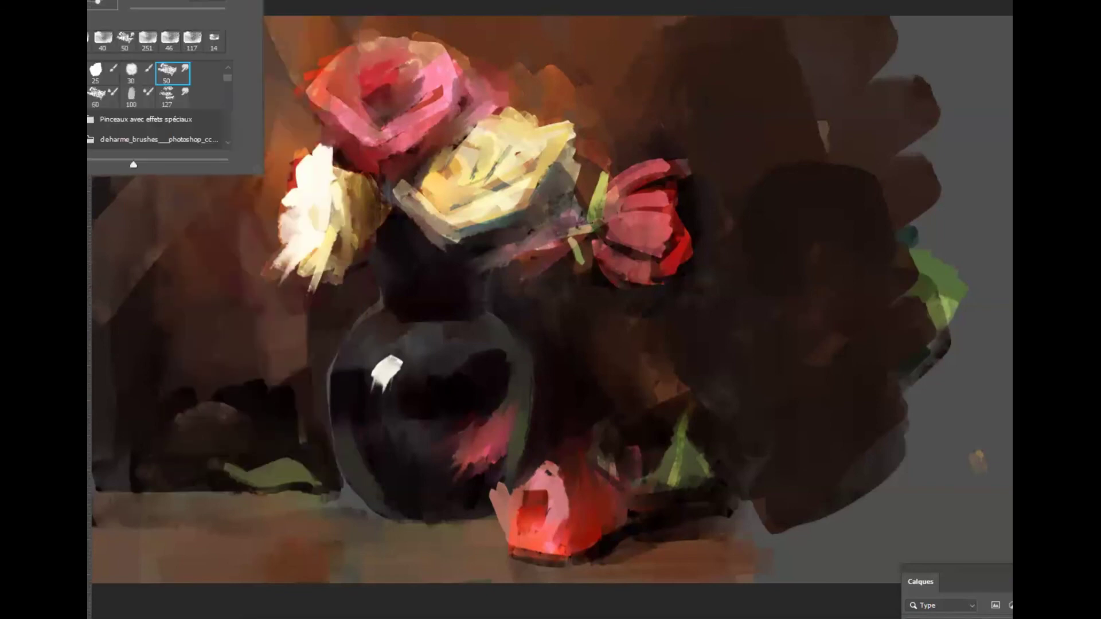
mouse_move(237, 391)
left_mouse_down()
mouse_move(265, 422)
mouse_move(262, 373)
mouse_move(207, 425)
mouse_move(199, 361)
mouse_move(170, 436)
left_mouse_up()
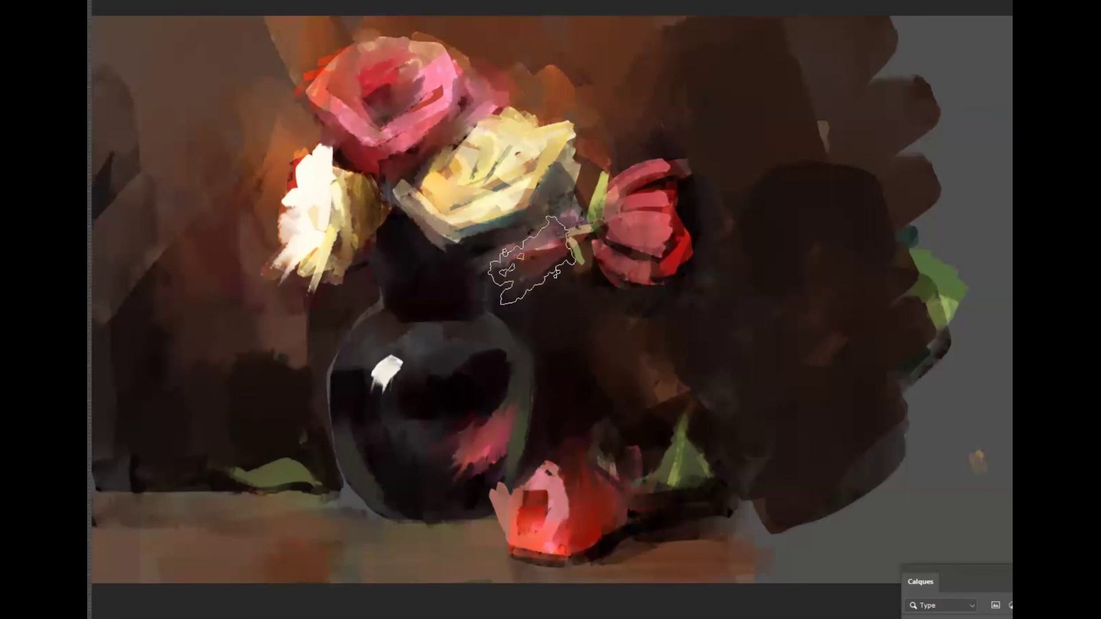
mouse_move(534, 221)
left_mouse_down()
mouse_move(551, 238)
mouse_move(520, 235)
mouse_move(543, 259)
mouse_move(555, 225)
left_mouse_up()
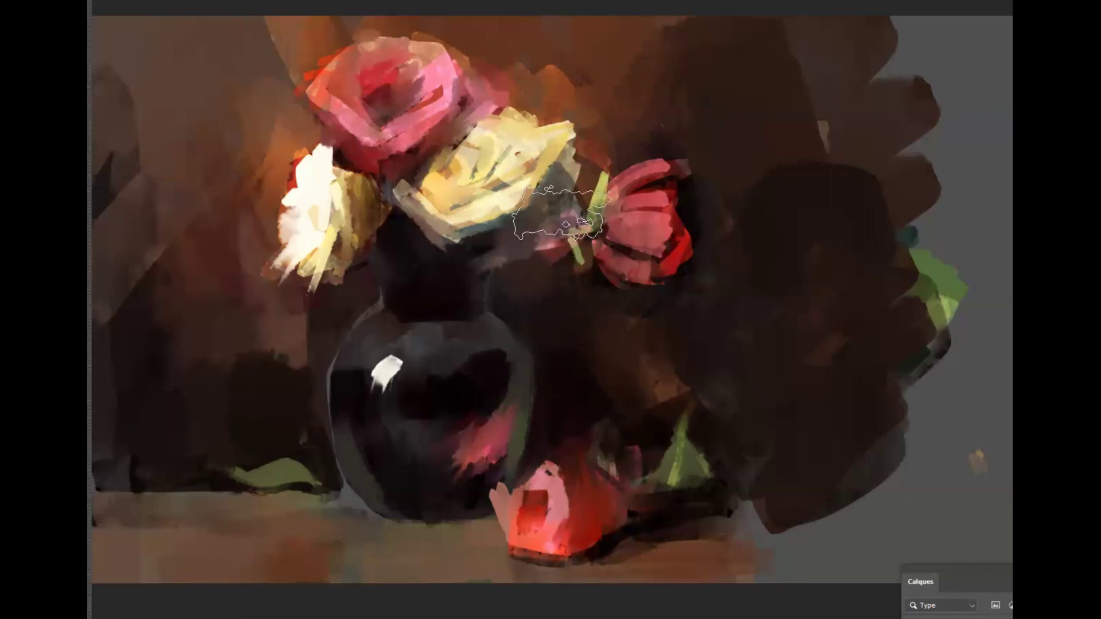
Step: Rework the right-hand bud into softer, darker pink petal masses and define the edges of the vase's neck
mouse_move(651, 300)
left_mouse_down()
mouse_move(621, 267)
mouse_move(647, 238)
mouse_move(626, 259)
mouse_move(621, 206)
mouse_move(663, 184)
left_mouse_up()
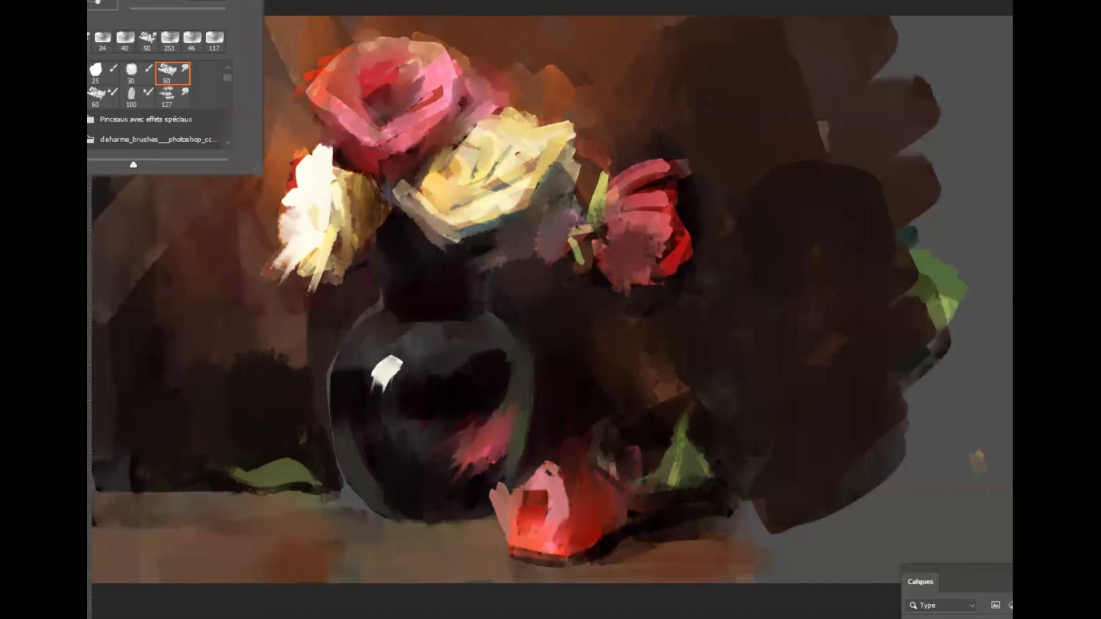
mouse_move(650, 227)
left_mouse_down()
mouse_move(672, 200)
mouse_move(632, 196)
mouse_move(685, 201)
mouse_move(662, 197)
mouse_move(686, 220)
mouse_move(676, 218)
mouse_move(681, 272)
left_mouse_up()
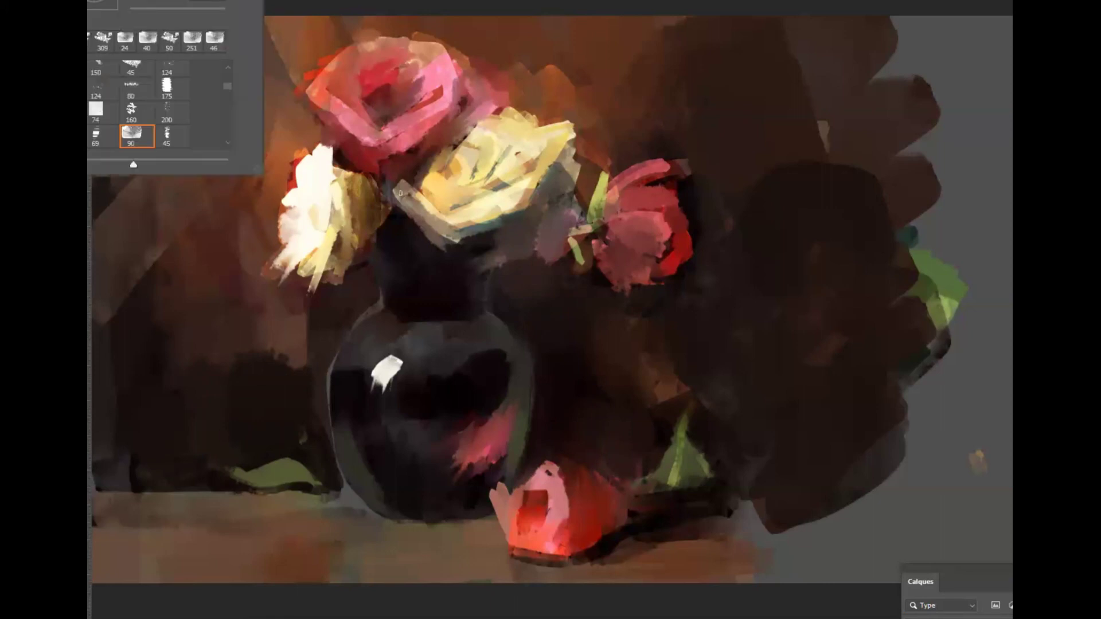
left_click(417, 315)
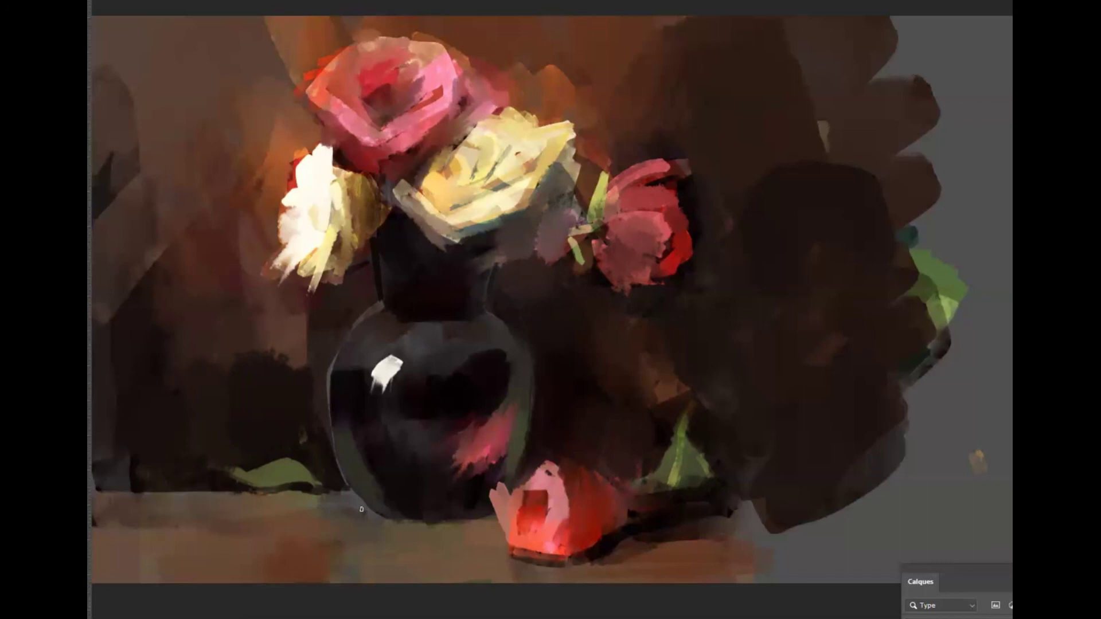
left_click(101, 1)
left_click(140, 3)
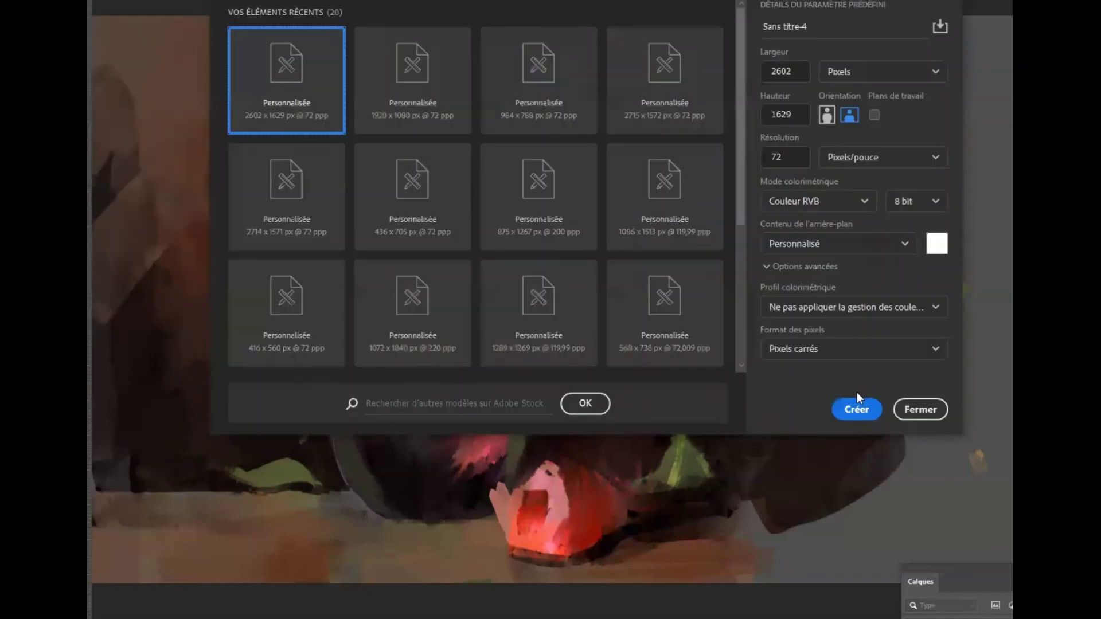
left_click(920, 409)
Step: Save the painting under the name "etude vase" in Photoshop format with its layers
left_click(100, 2)
left_click(154, 83)
key("ctrl+shift+s")
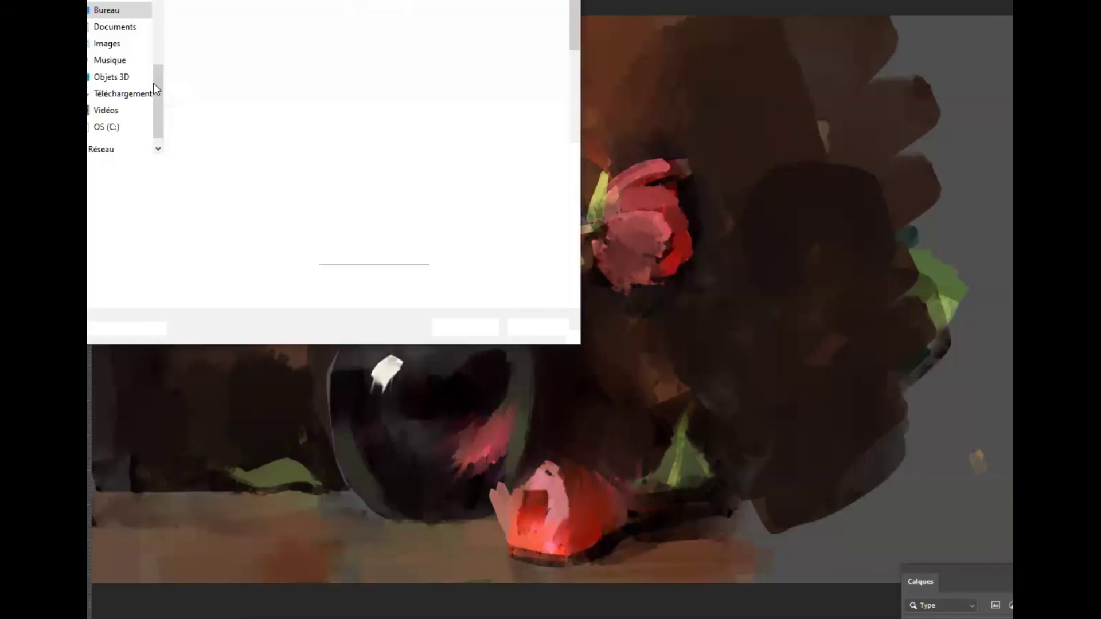
type("etu")
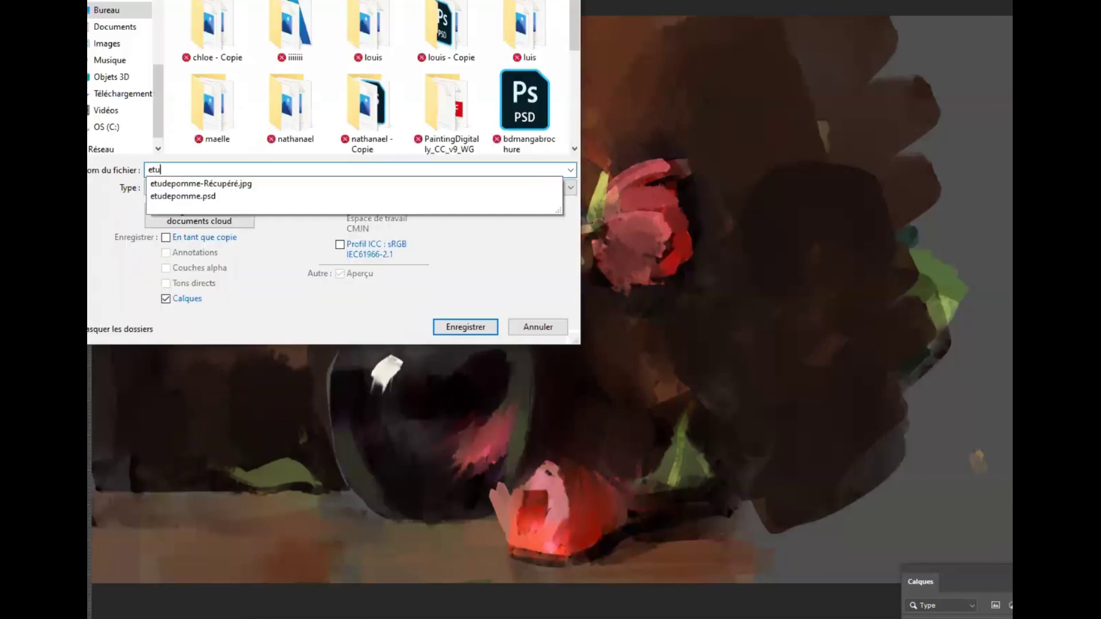
type("de vase")
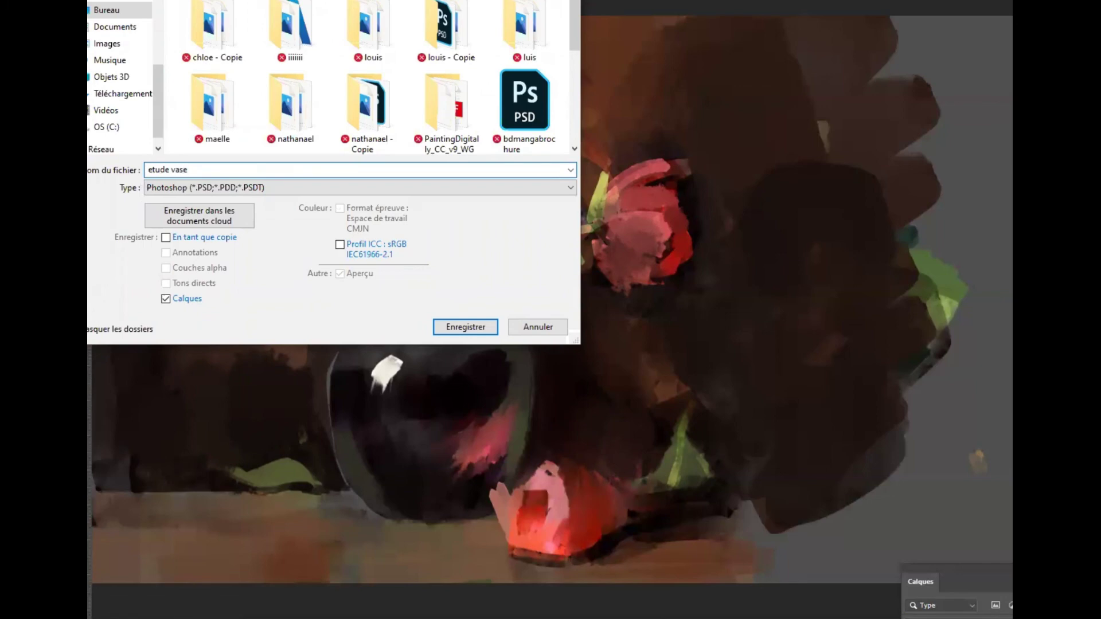
left_click(474, 328)
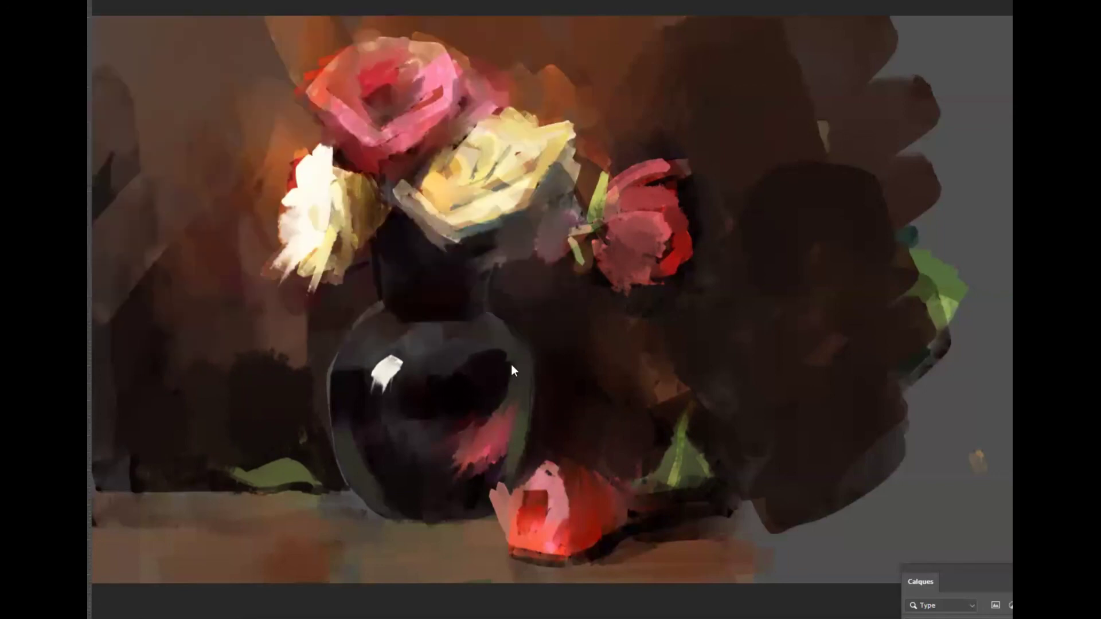